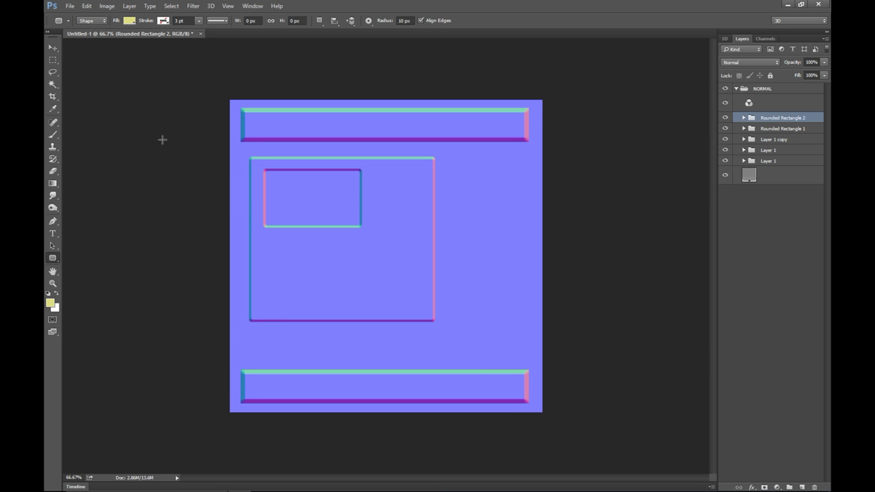
- Close the normal-map document without saving and create a new 1000 × 1000 px document
click(201, 34)
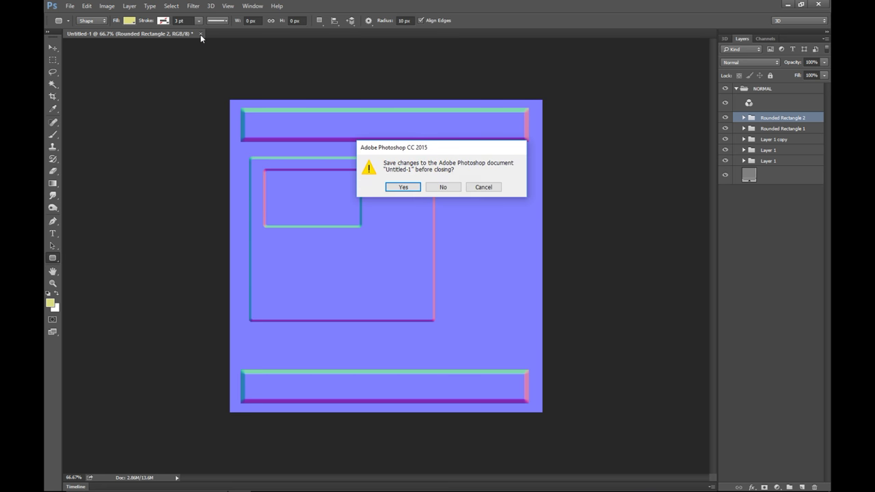
click(443, 188)
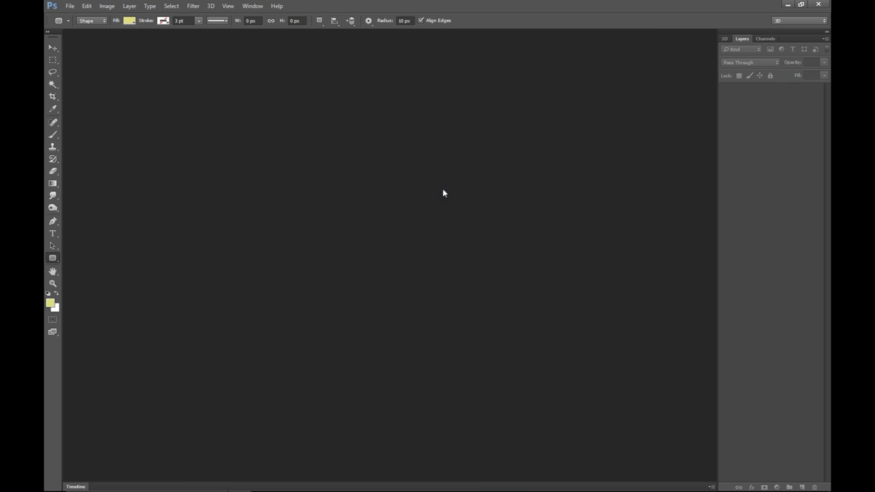
click(70, 6)
click(78, 16)
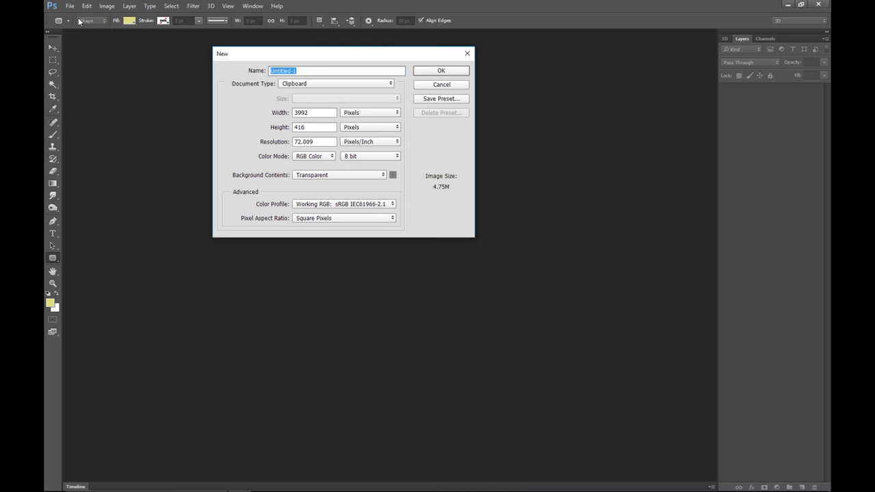
double_click(299, 114)
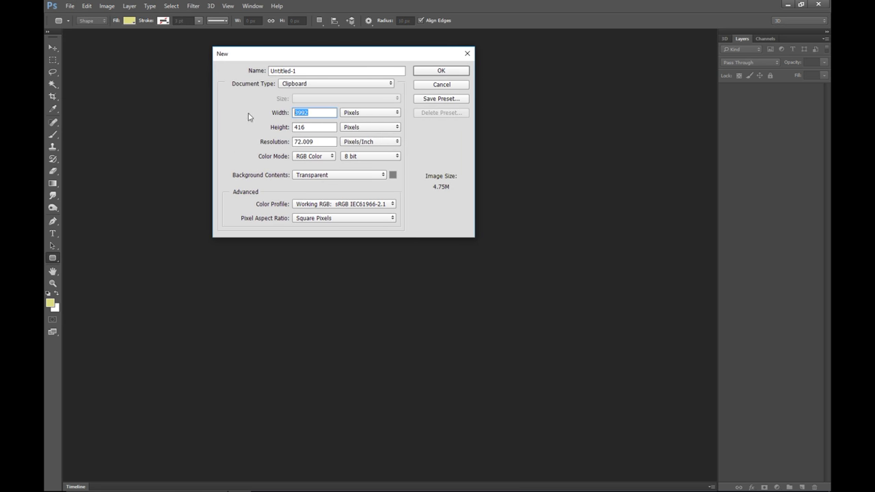
text(1000)
key(Tab)
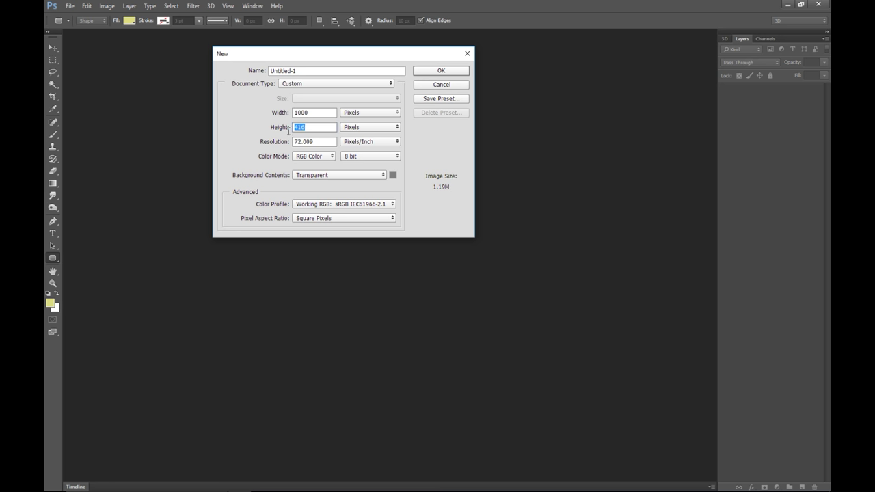
text(1000)
click(422, 71)
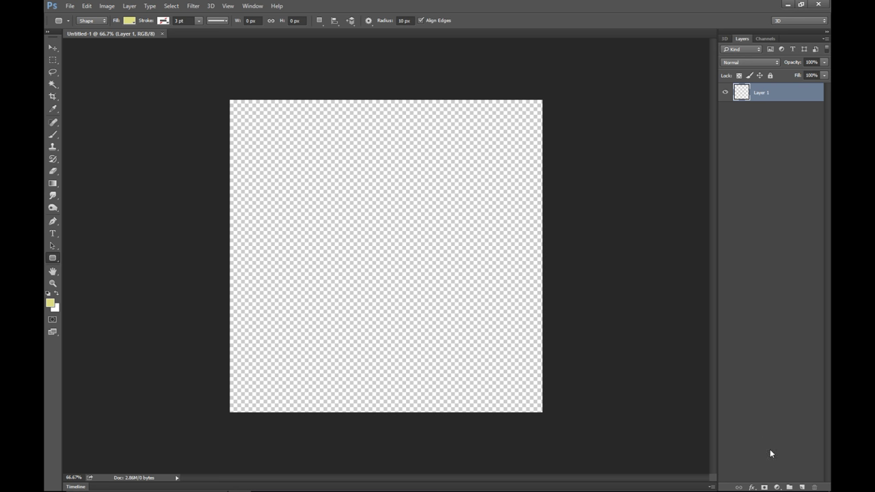
- Add a new layer and place the Normal image as an embedded smart object
click(802, 488)
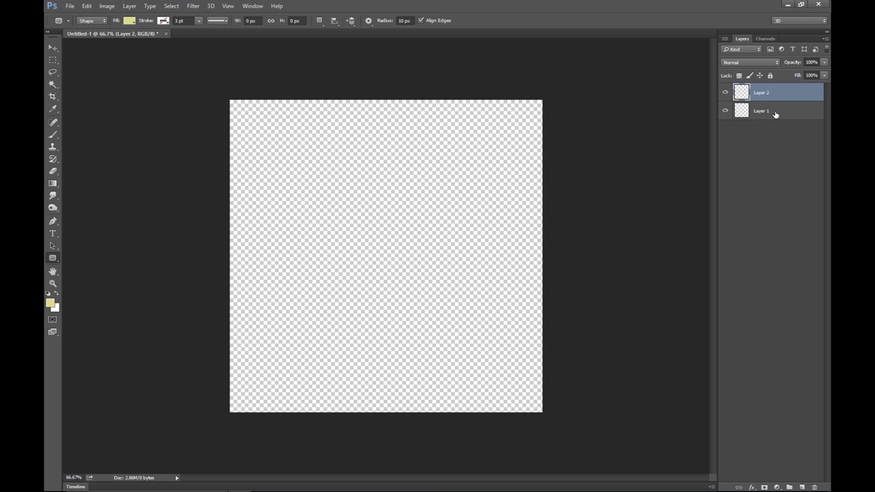
click(69, 6)
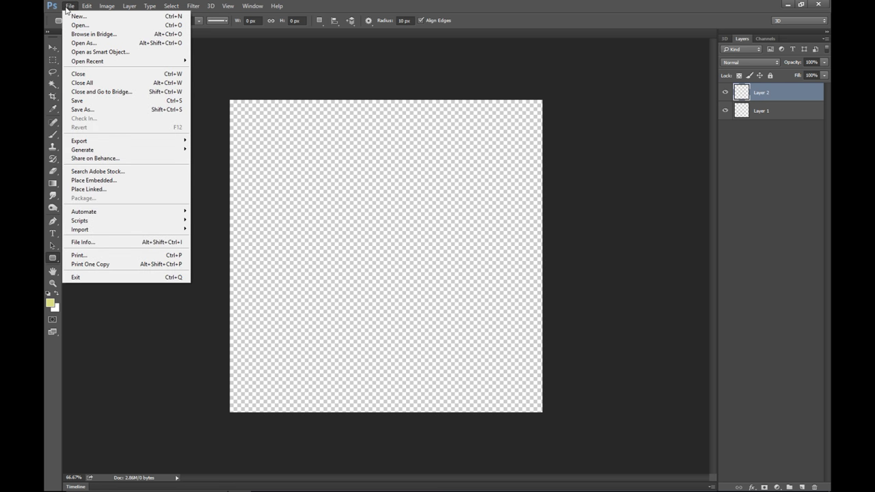
click(116, 182)
click(166, 97)
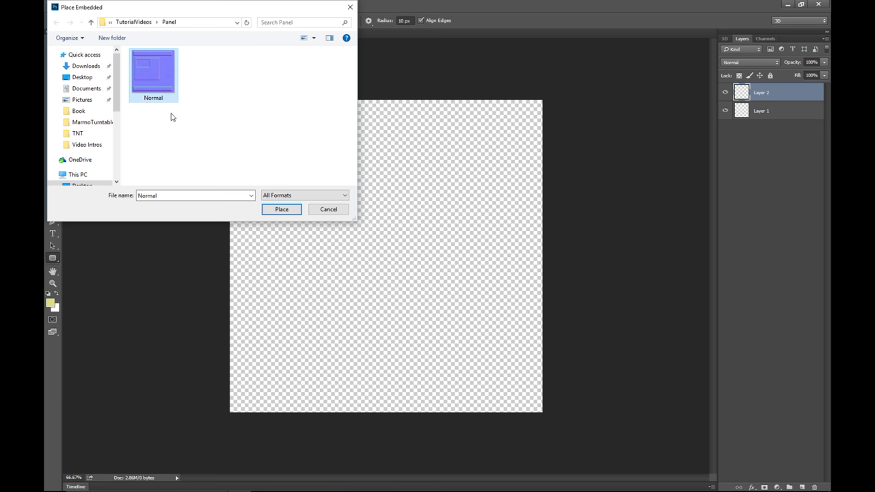
click(280, 209)
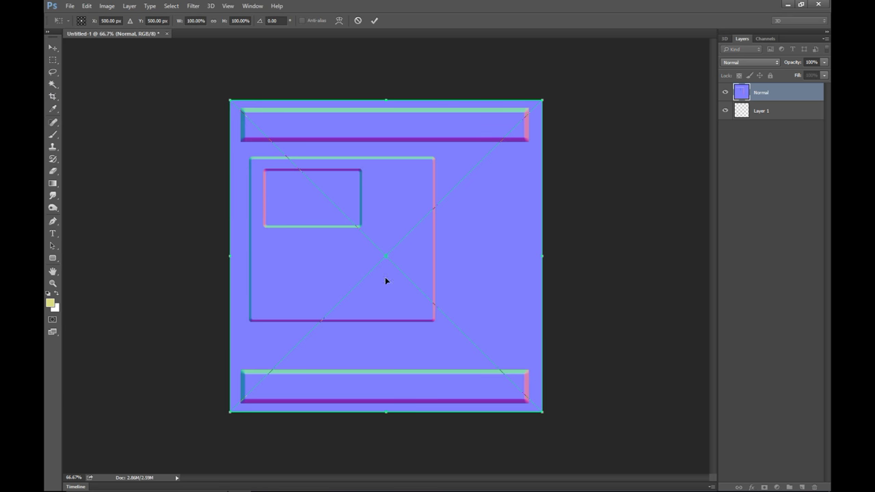
key(Return)
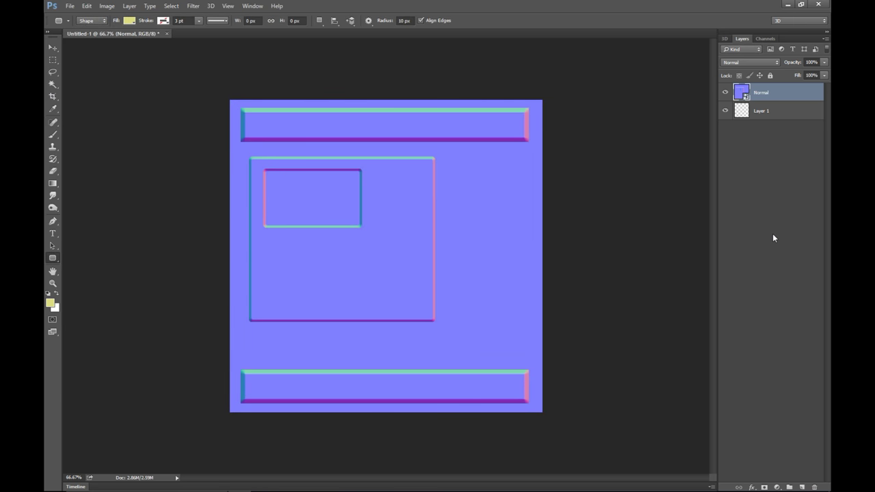
- Lower the Normal layer's opacity so it is partly transparent, then select Layer 1
drag(793, 64, 784, 66)
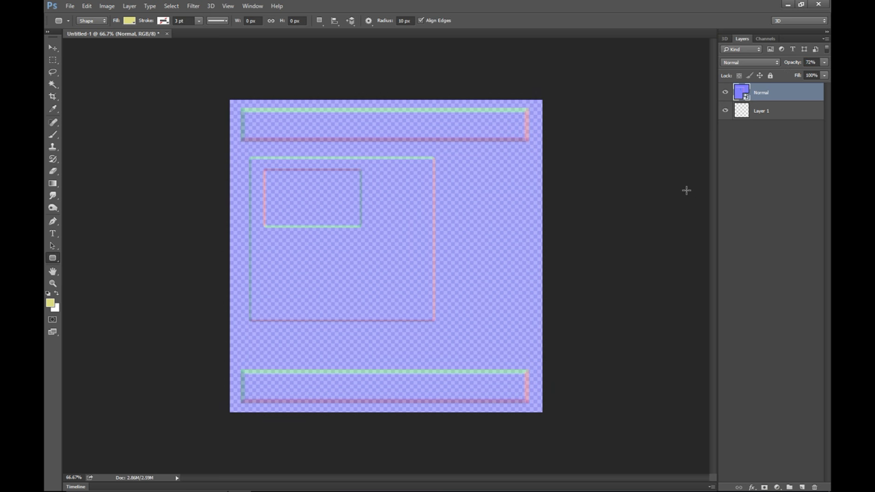
click(765, 114)
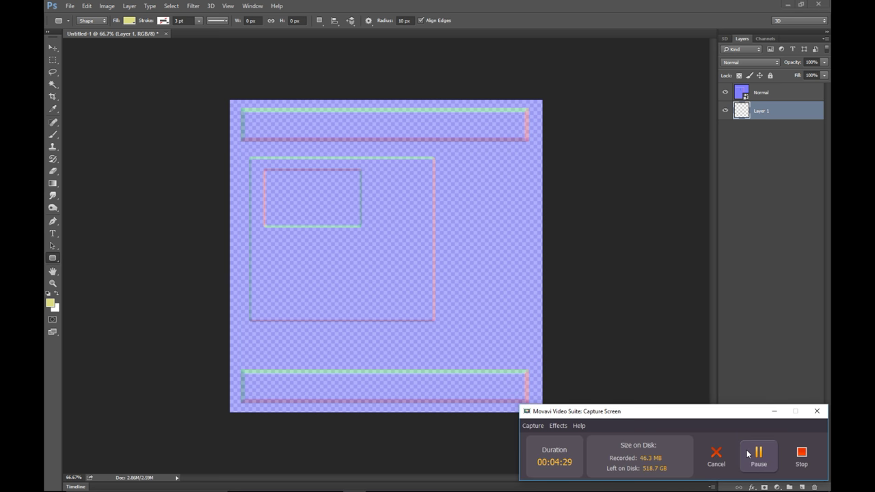
click(773, 411)
key(space)
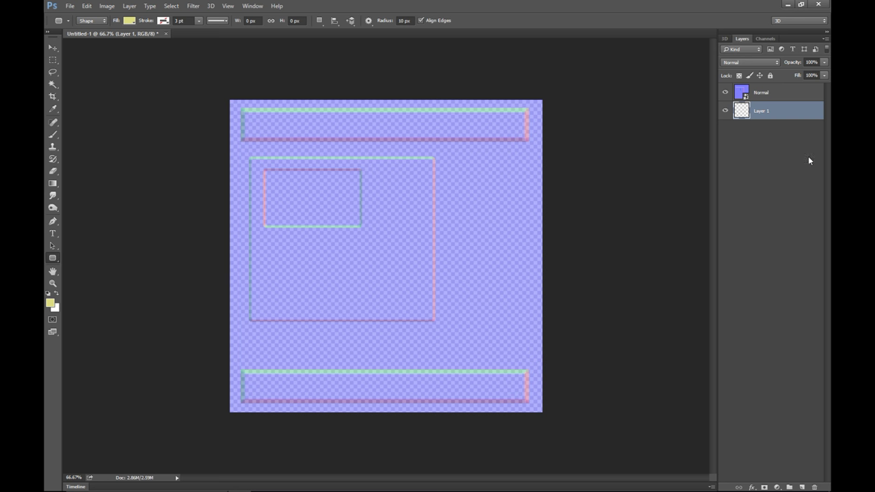
- Place the Rusty steel image as an embedded smart-object layer
click(71, 7)
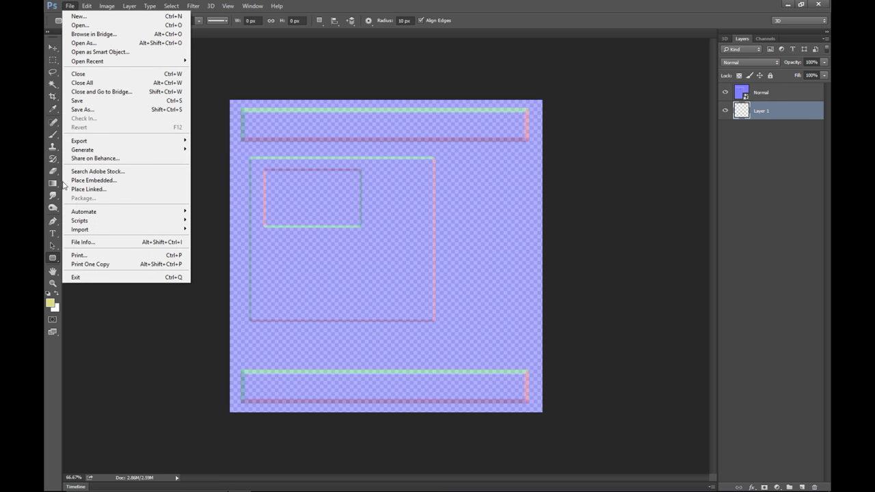
click(118, 183)
click(272, 90)
click(279, 209)
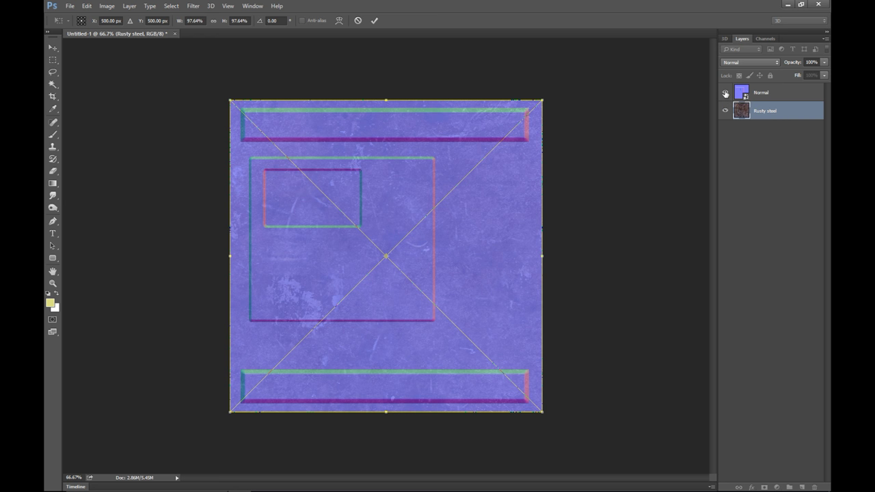
key(Return)
key(u)
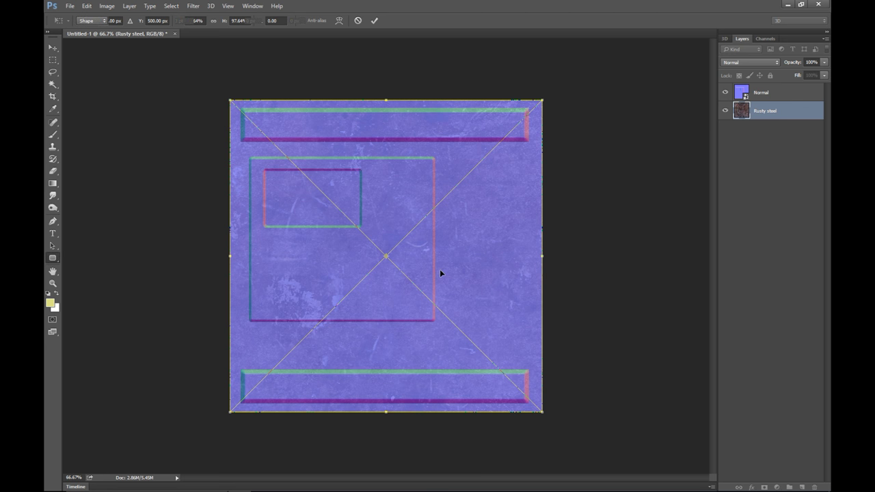
- Hide the Normal layer to check the rust, then show it again
click(725, 92)
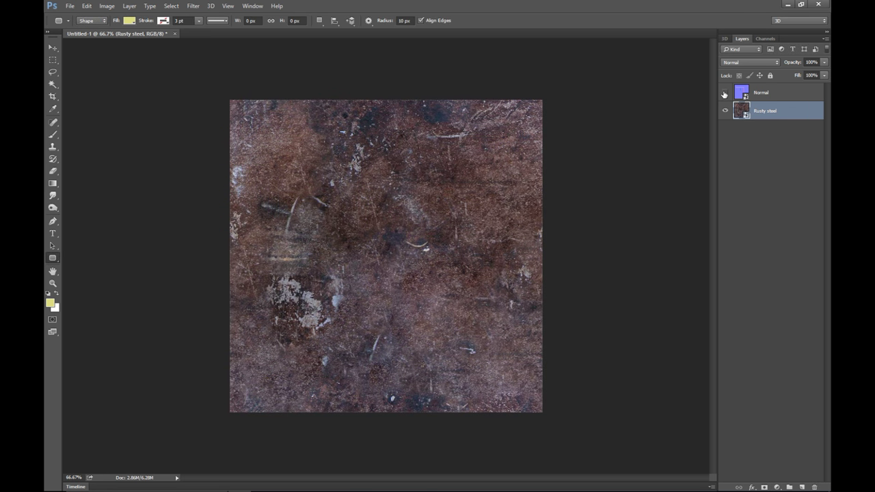
click(725, 93)
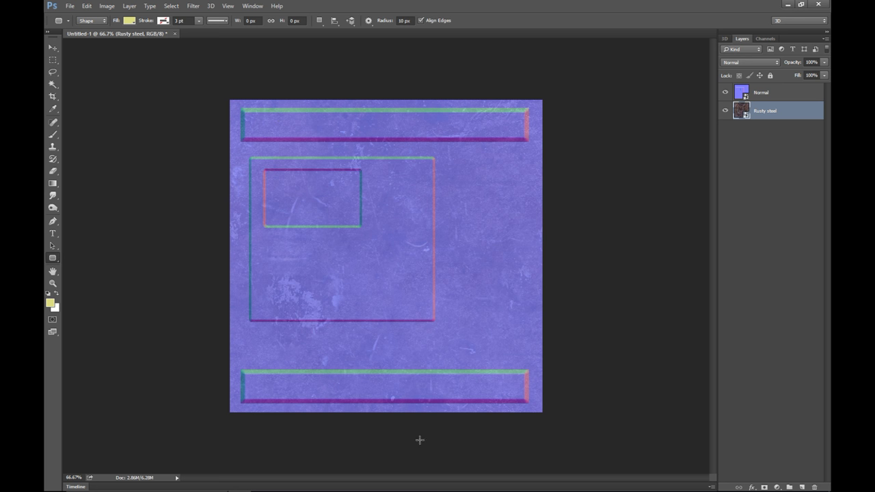
mouse_move(802, 489)
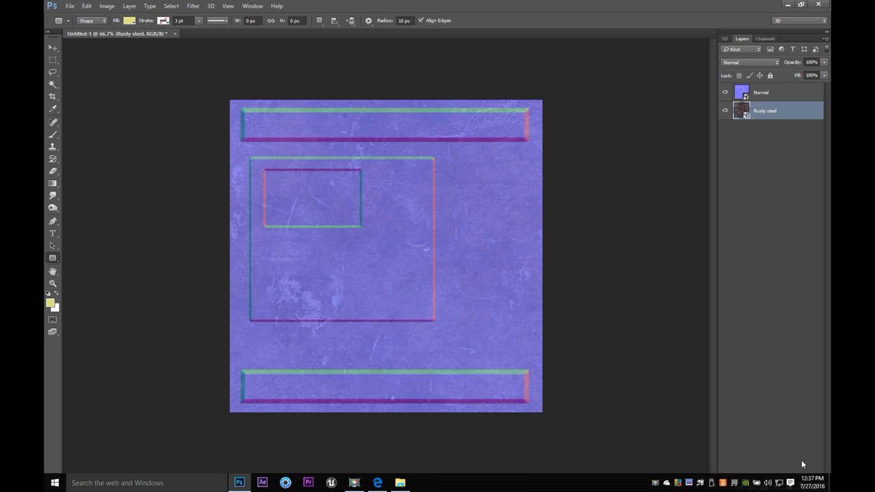
- Place the Band image over the top bar and stack Rusty steel below it
click(802, 487)
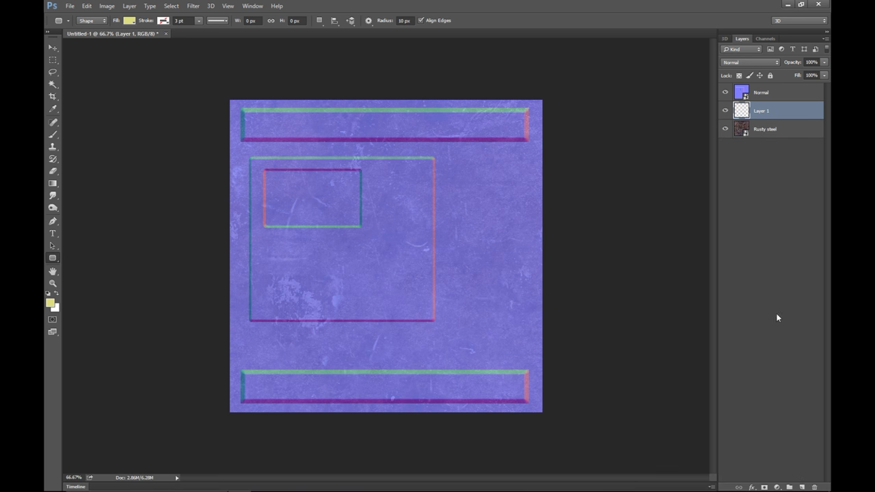
drag(761, 115, 775, 155)
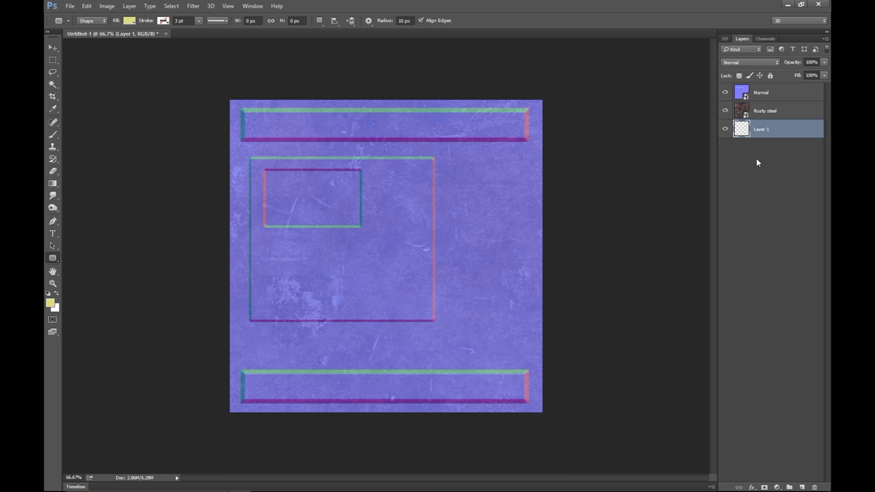
click(70, 6)
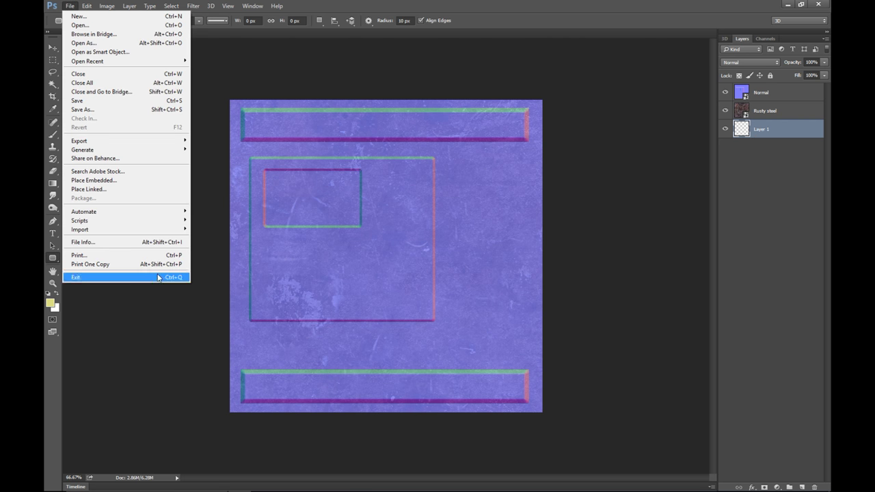
click(119, 184)
click(153, 86)
click(276, 209)
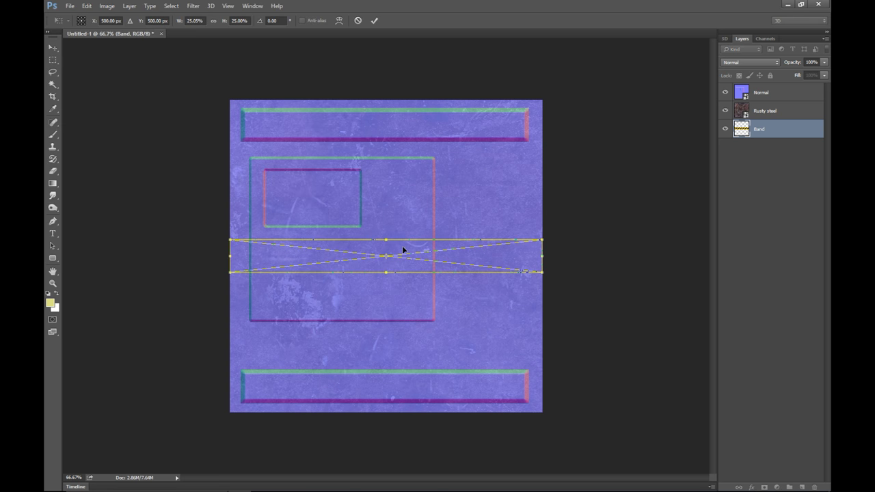
drag(404, 250, 412, 121)
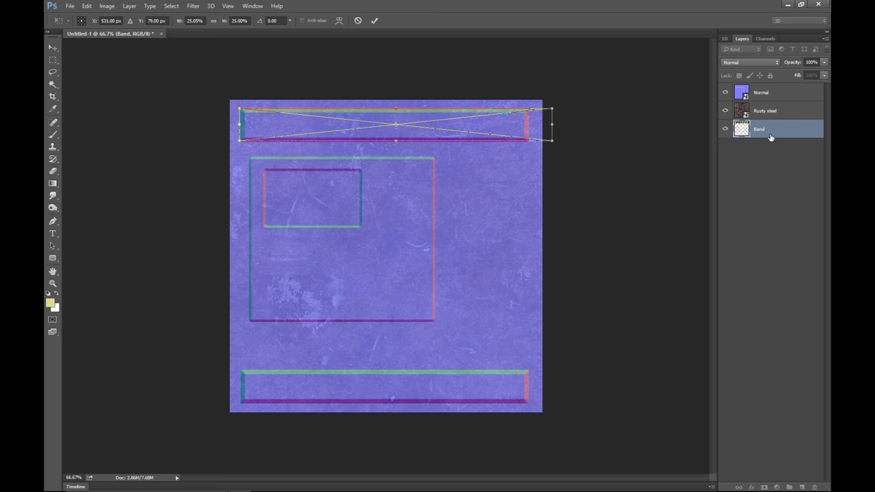
key(Return)
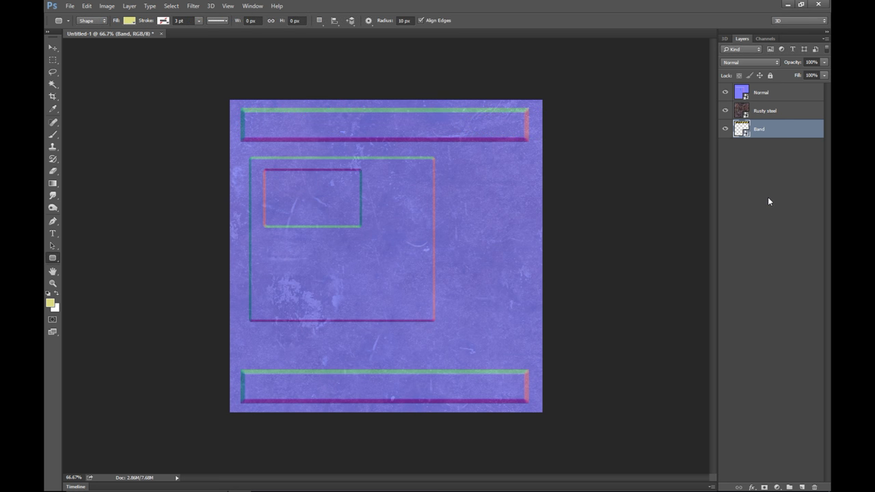
drag(784, 112, 782, 135)
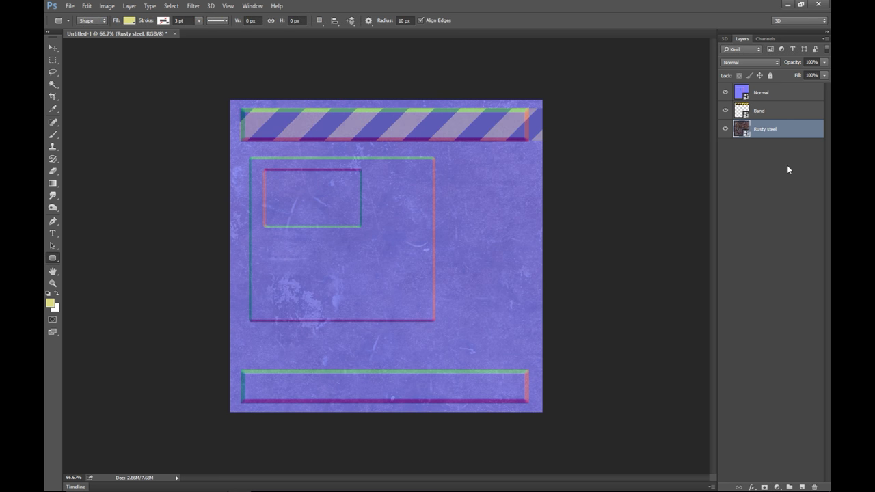
- Nudge the Band layer into line with the top bar and zoom to 200%
click(778, 112)
click(53, 48)
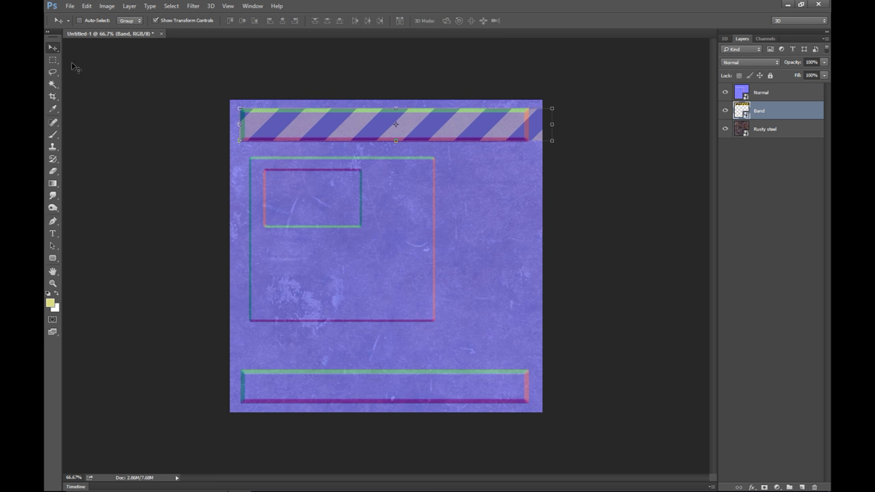
drag(286, 130, 282, 125)
key(ctrl+plus)
key(ctrl+plus)
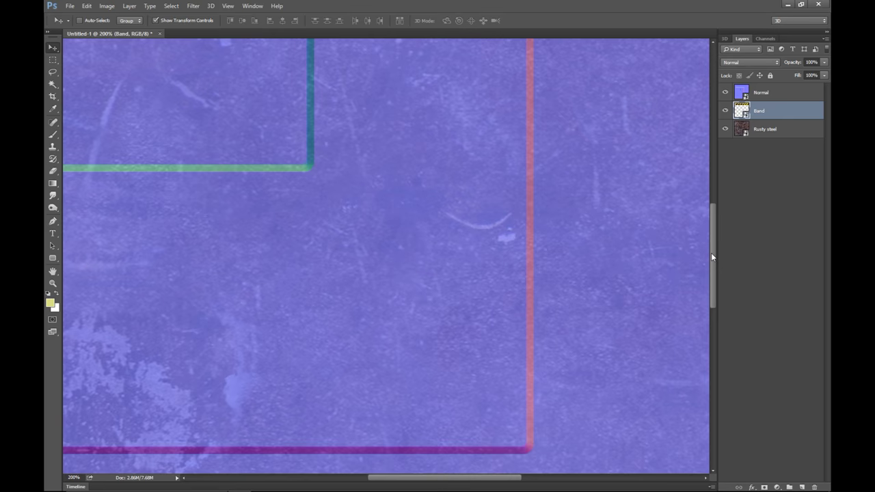
drag(711, 256, 709, 165)
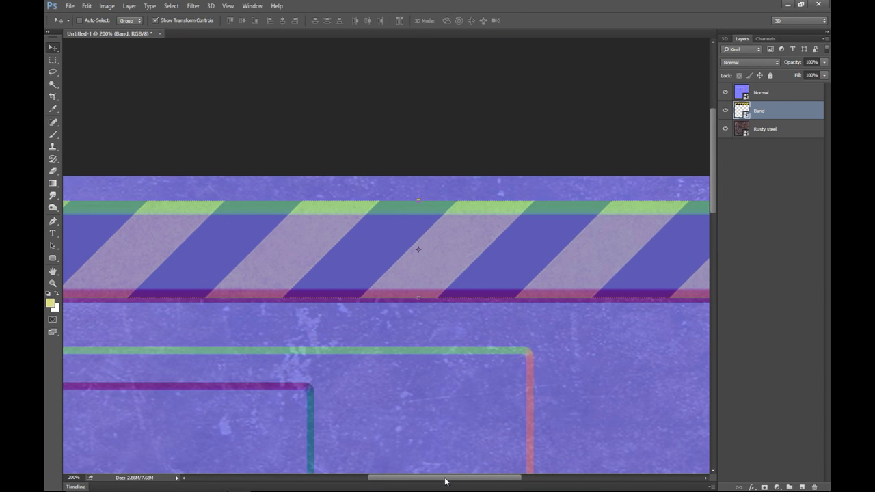
drag(444, 482, 378, 482)
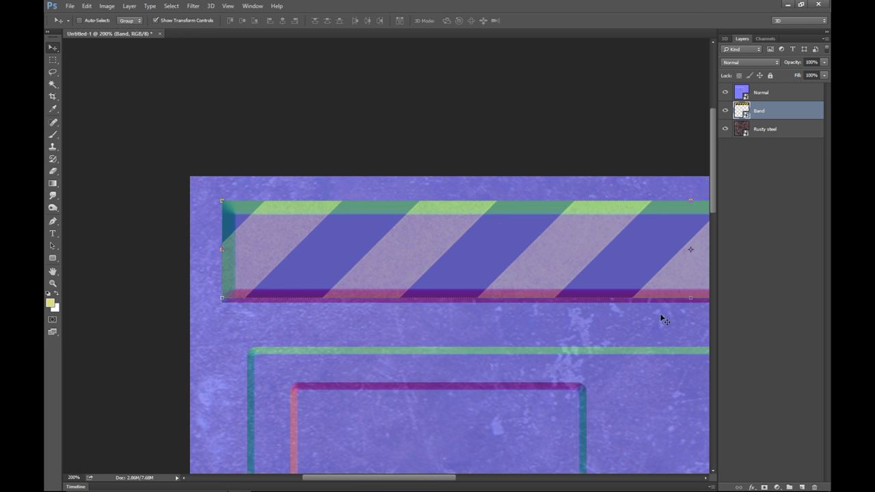
- Make the band slightly taller and narrow it to W 23.10% to fit the right edge
drag(692, 299, 692, 301)
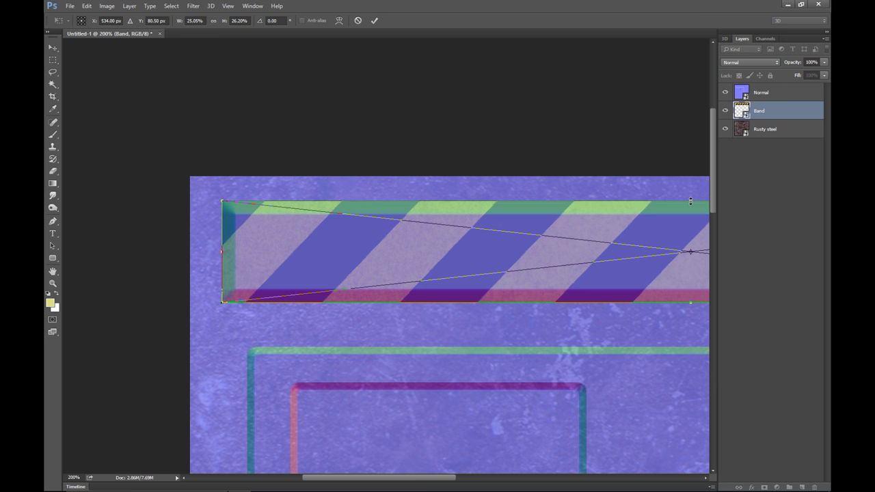
drag(691, 201, 691, 200)
drag(221, 253, 221, 253)
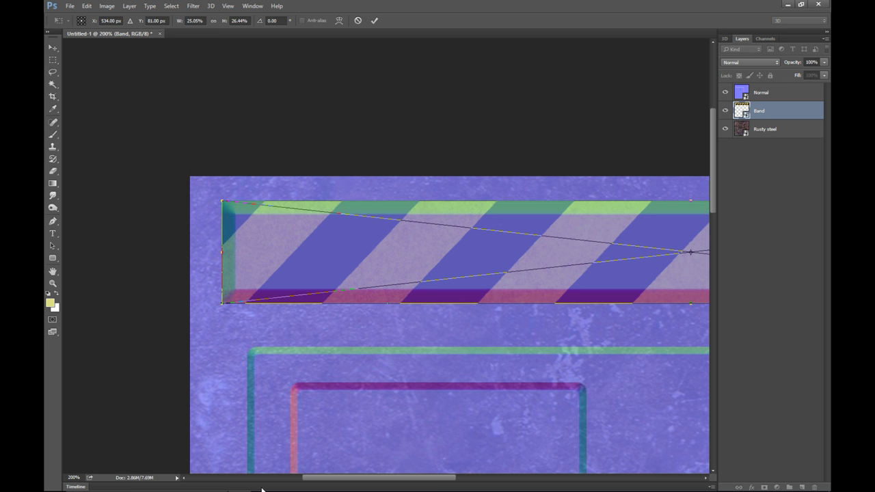
drag(331, 481, 488, 479)
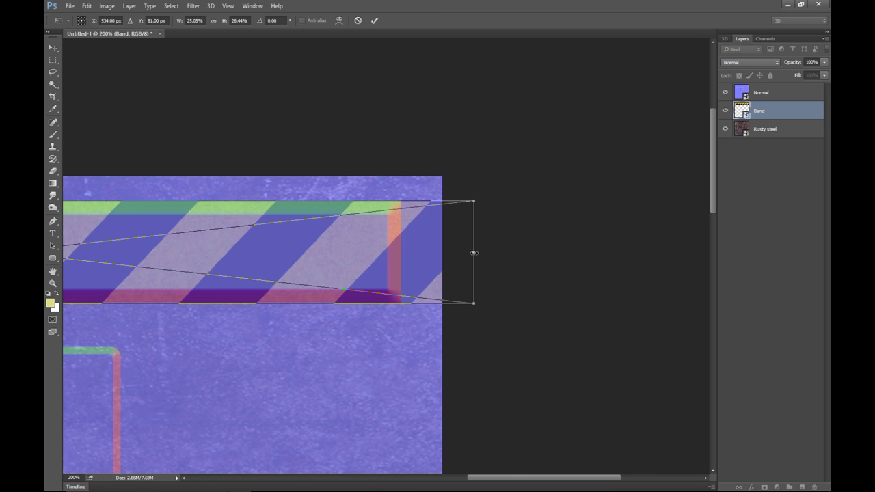
drag(470, 253, 401, 258)
drag(502, 478, 405, 465)
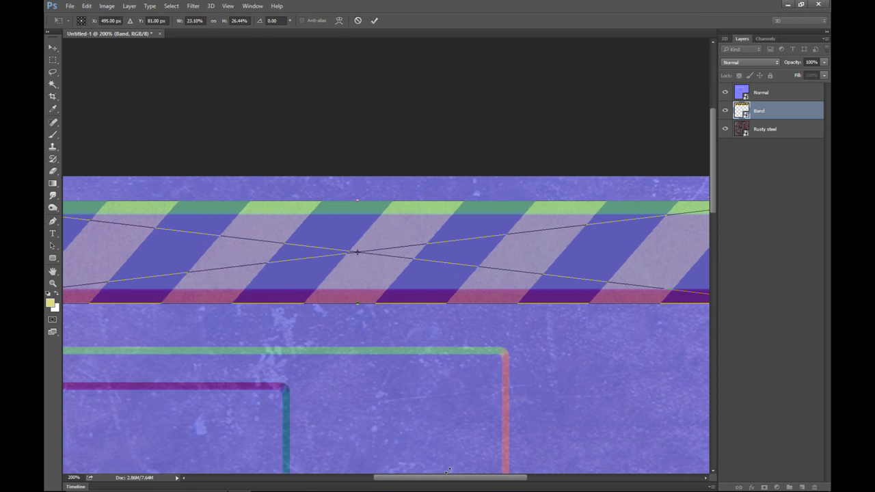
key(Return)
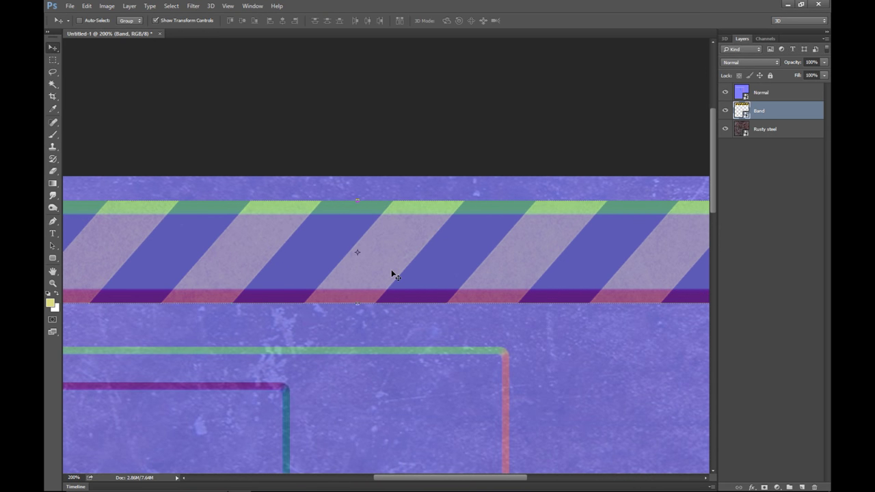
key(ctrl+minus)
key(ctrl+minus)
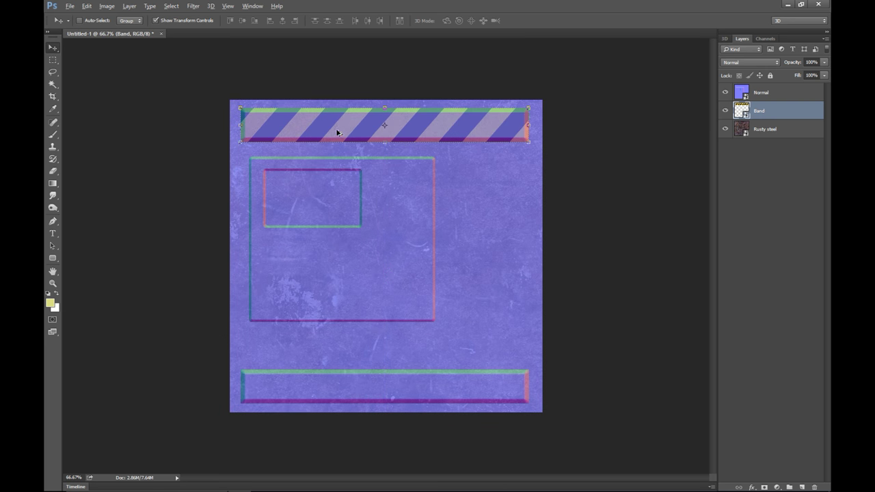
- Alt-drag a copy of the Band onto the bottom box and add an empty layer above
drag(333, 130, 331, 392)
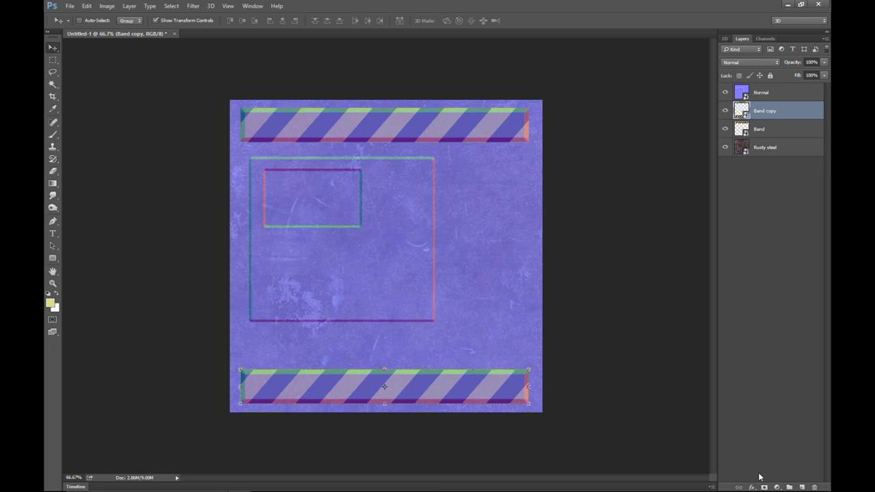
click(802, 487)
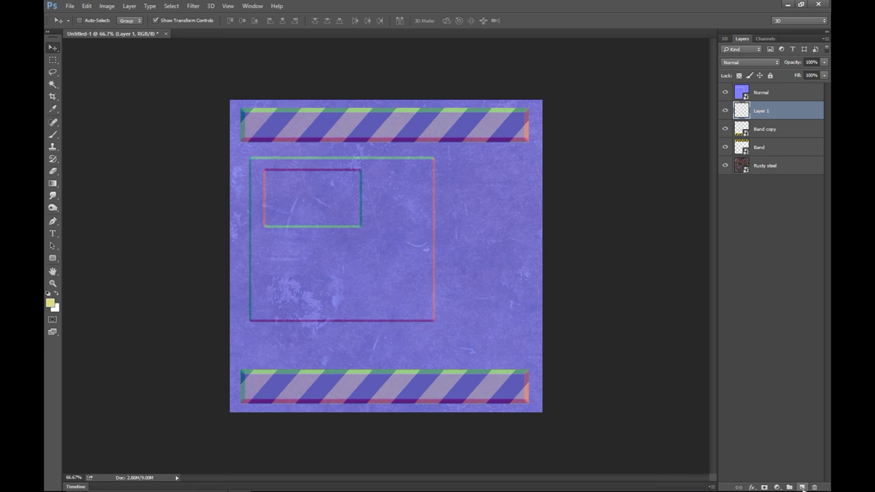
- Start a YZ-259 text entry inside the large box with the Type tool
double_click(775, 110)
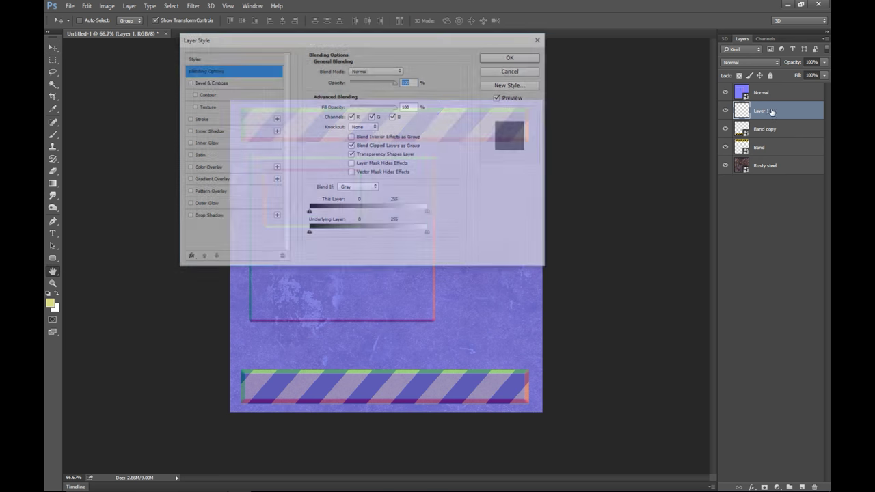
click(525, 71)
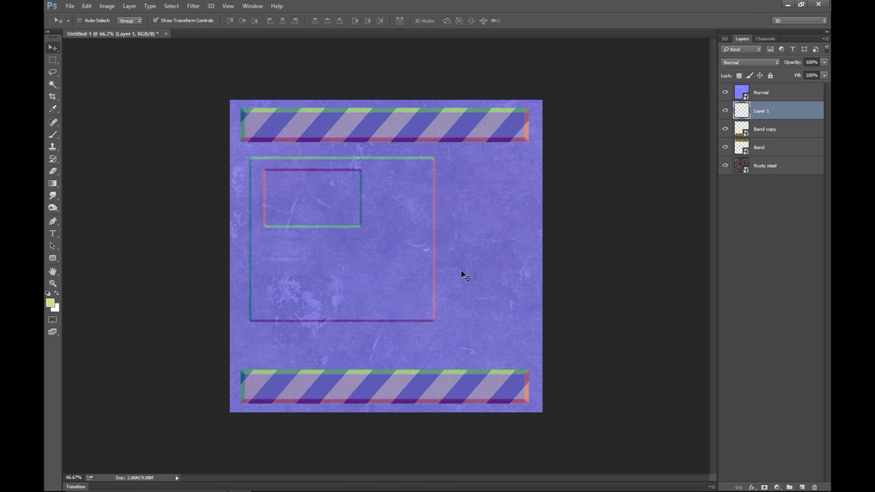
click(54, 234)
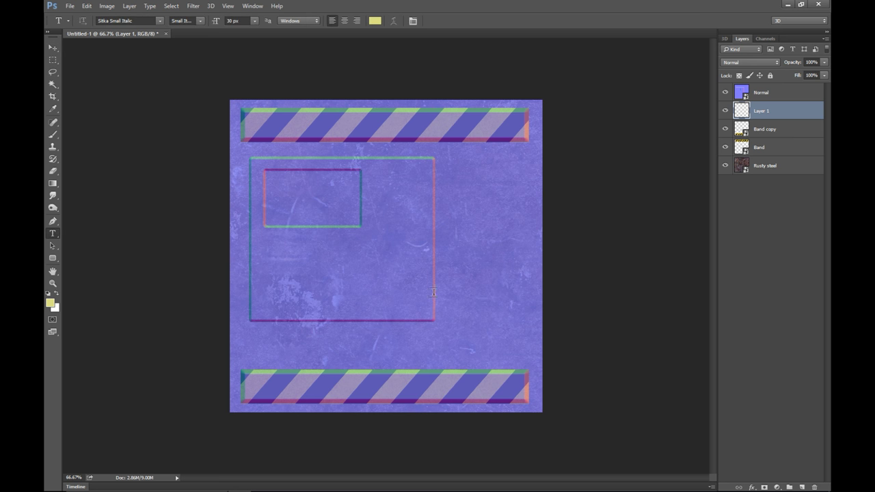
click(342, 288)
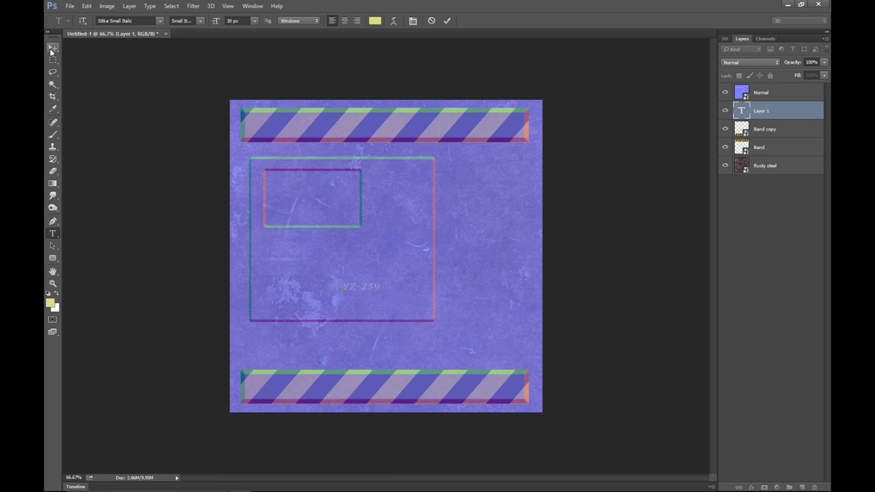
- Set the foreground colour to black
click(48, 305)
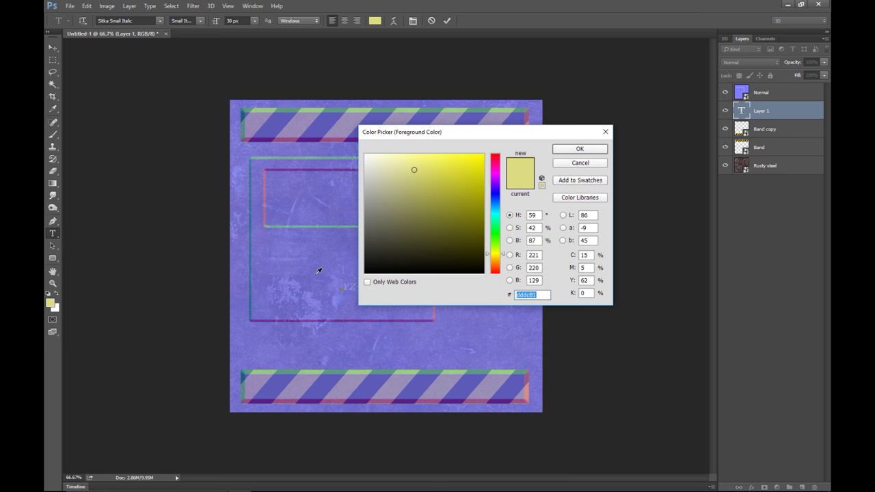
click(365, 272)
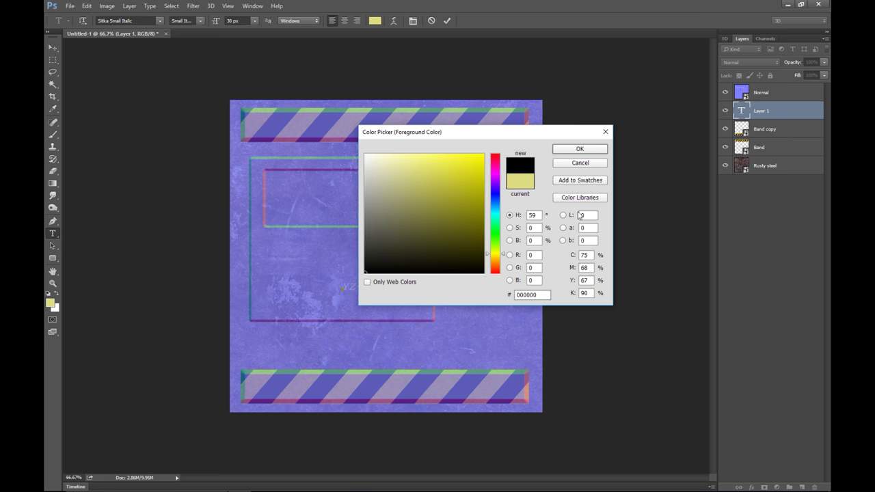
click(579, 149)
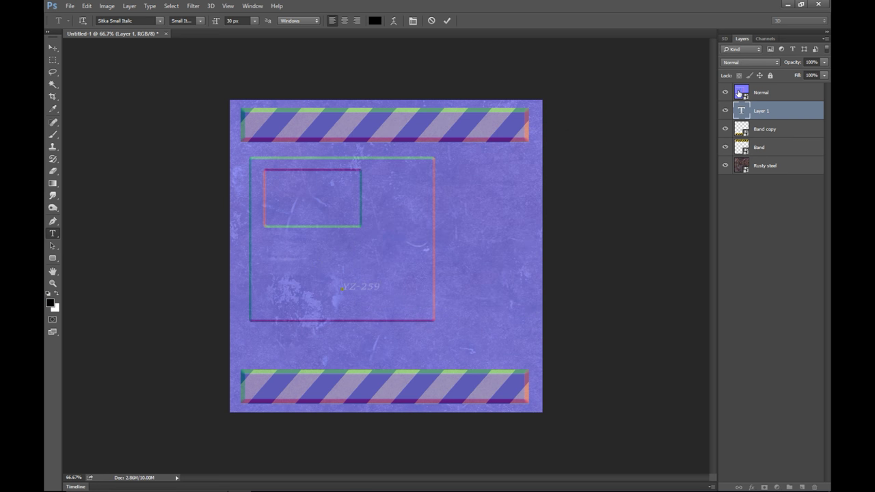
- Hide the Normal layer and step backward twice to remove the earlier text
click(726, 93)
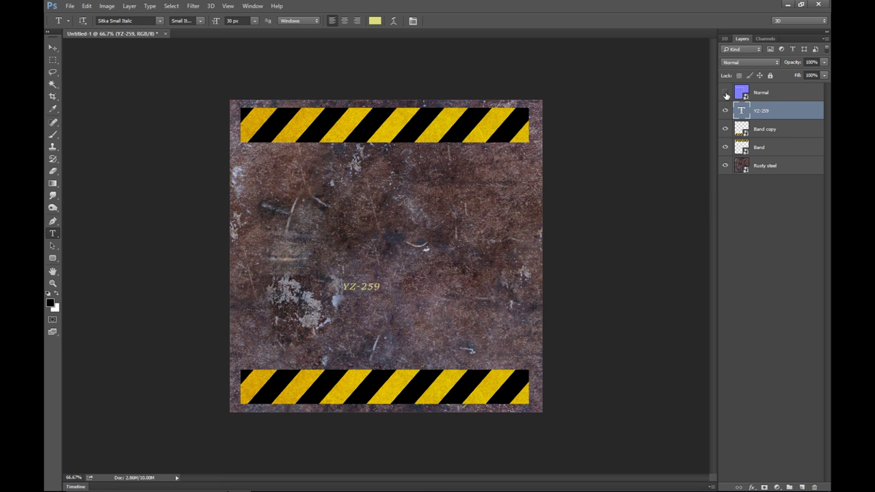
click(87, 5)
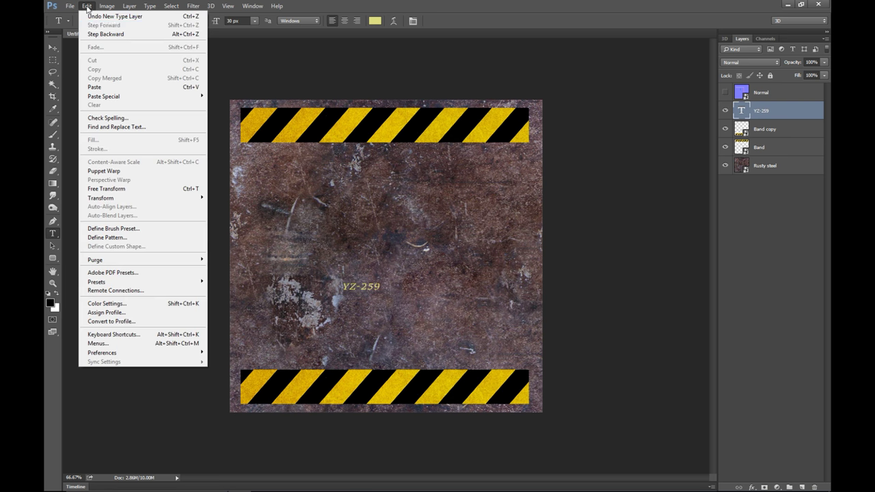
click(109, 33)
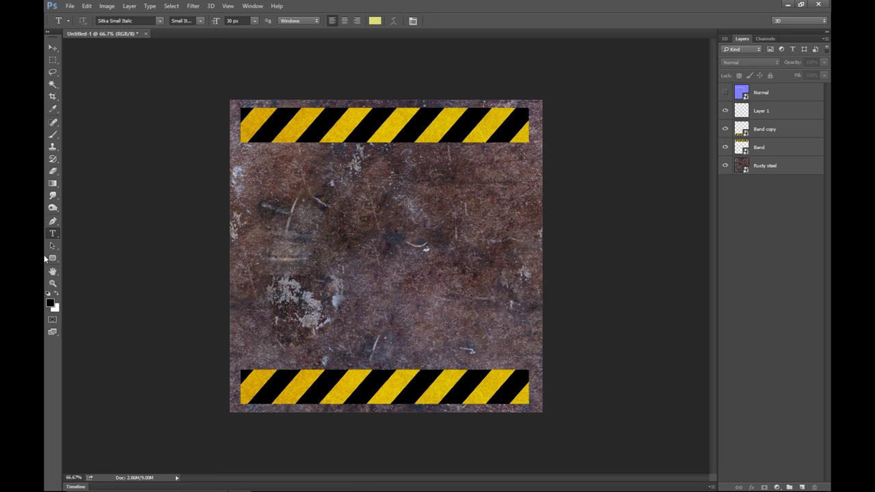
- Set the text colour to black and type YZ-259 at the panel's centre
click(375, 20)
drag(391, 192, 367, 273)
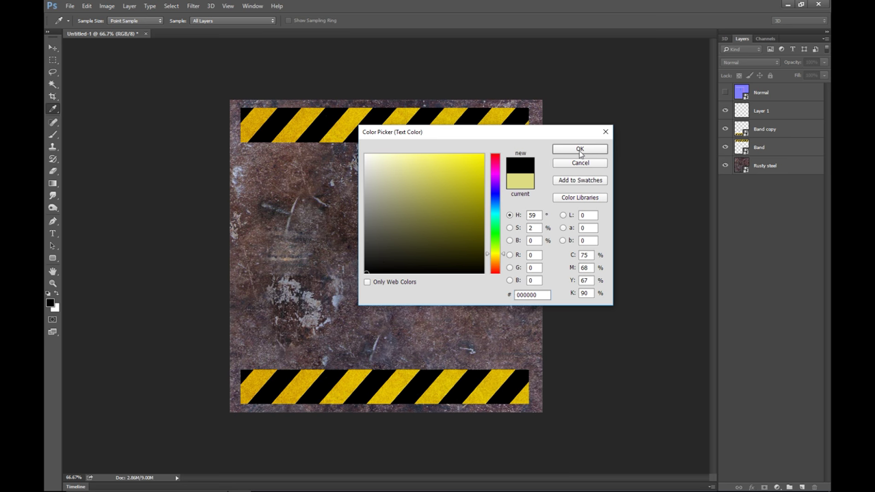
click(579, 149)
click(387, 299)
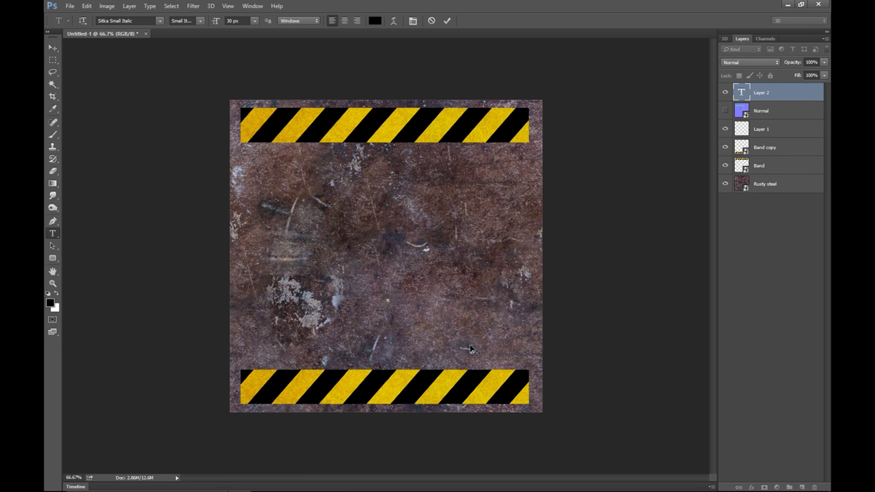
text(YZ-259)
- Scale the YZ-259 text up much larger and apply the transform
click(54, 49)
drag(430, 292, 509, 256)
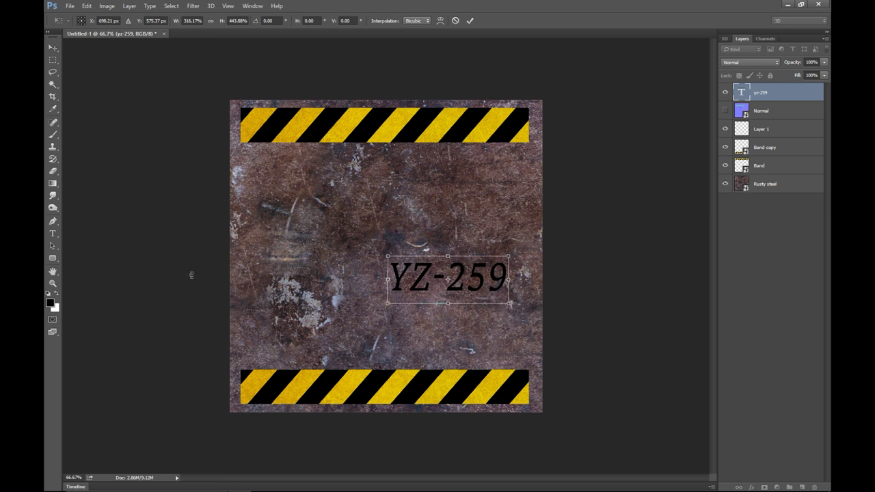
click(51, 237)
click(407, 188)
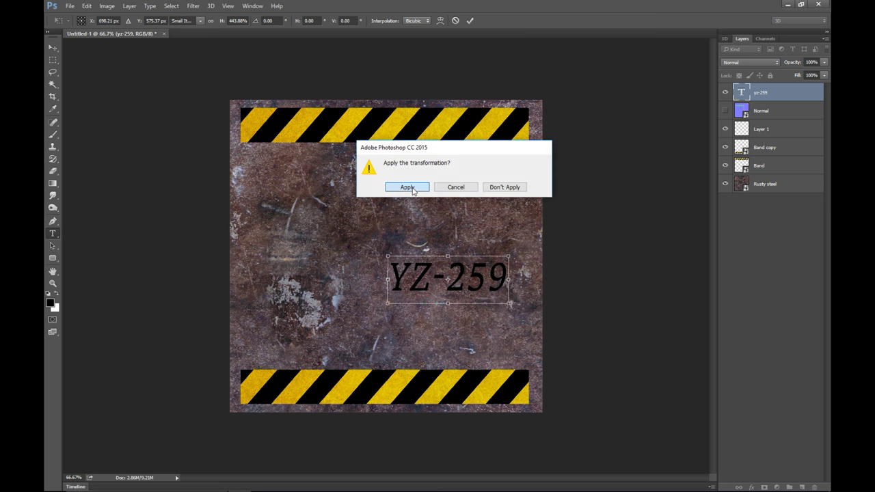
- Set the YZ-259 text in Segoe UI Regular
drag(504, 284, 387, 280)
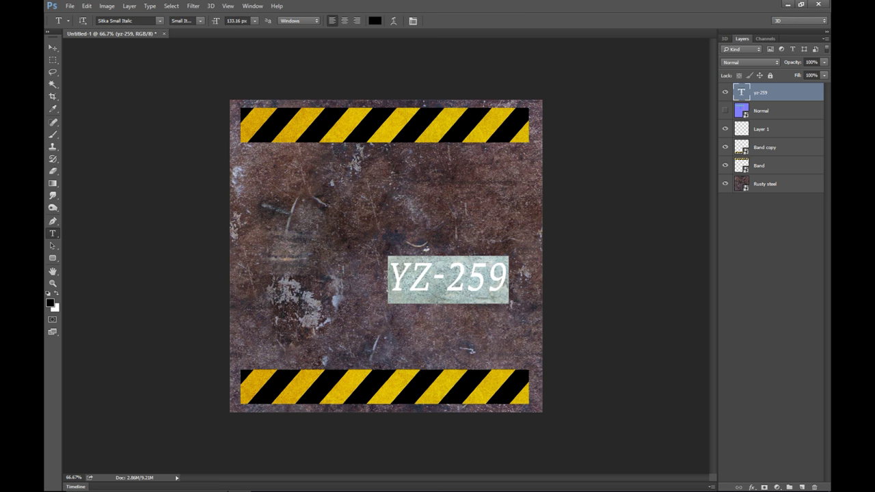
click(160, 23)
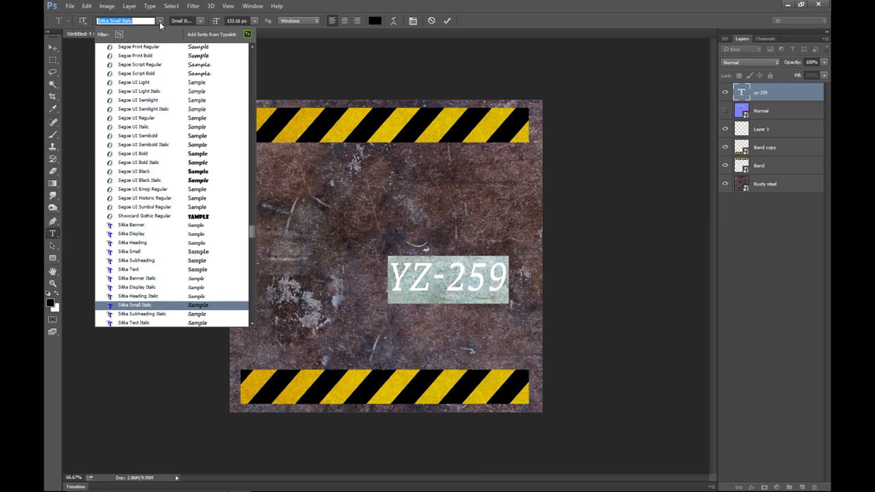
click(200, 118)
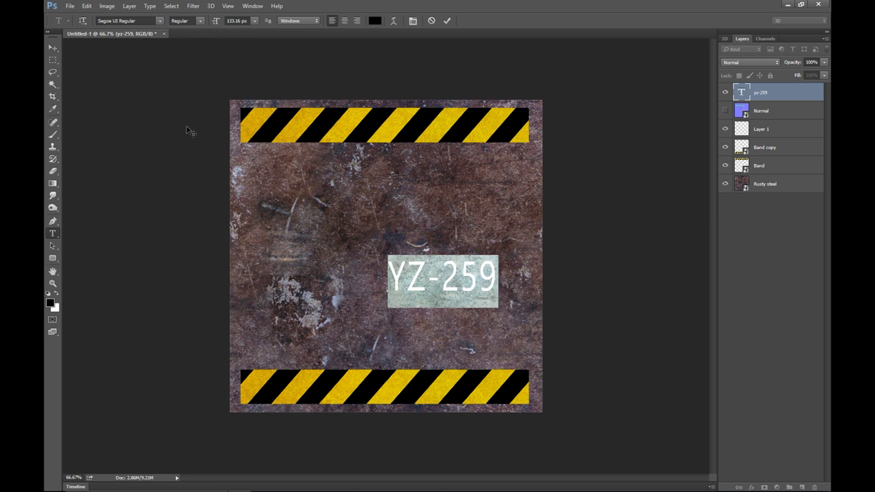
click(55, 50)
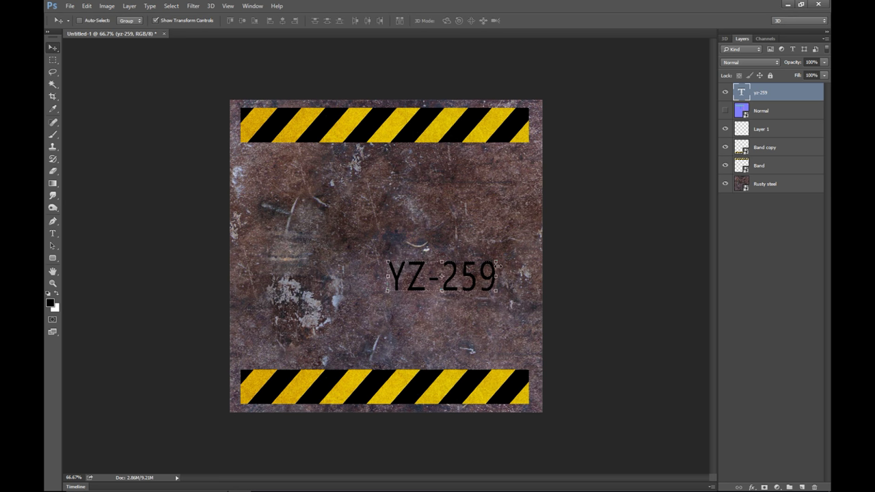
- Rotate the YZ-259 text 90°, enlarge it, and position it along the panel's right edge
drag(499, 260, 531, 214)
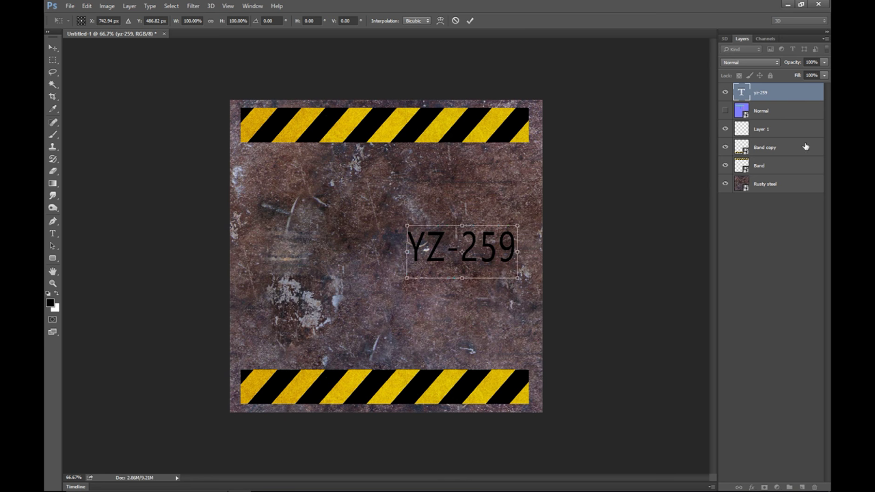
click(726, 112)
drag(455, 296, 387, 243)
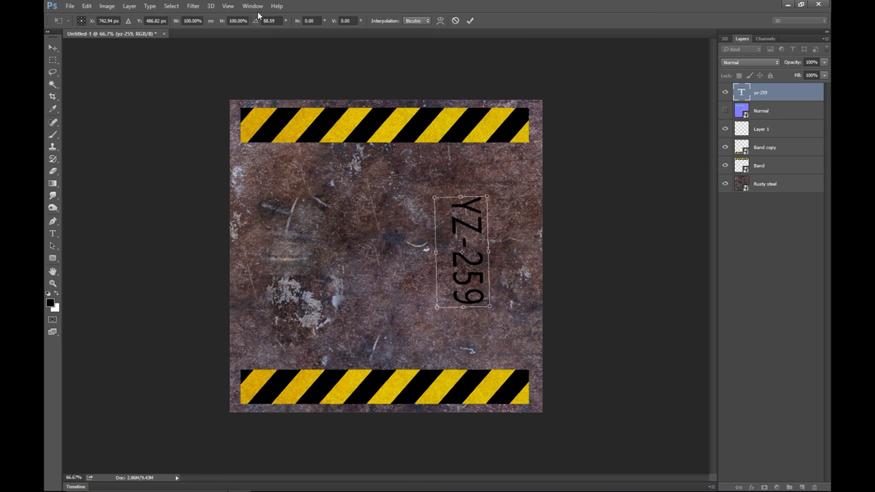
click(270, 20)
text(90)
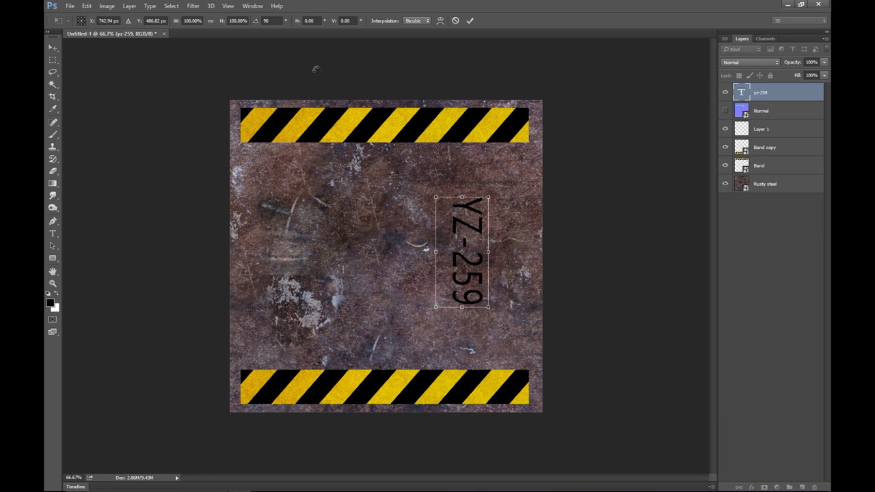
drag(488, 196, 508, 163)
drag(459, 193, 472, 207)
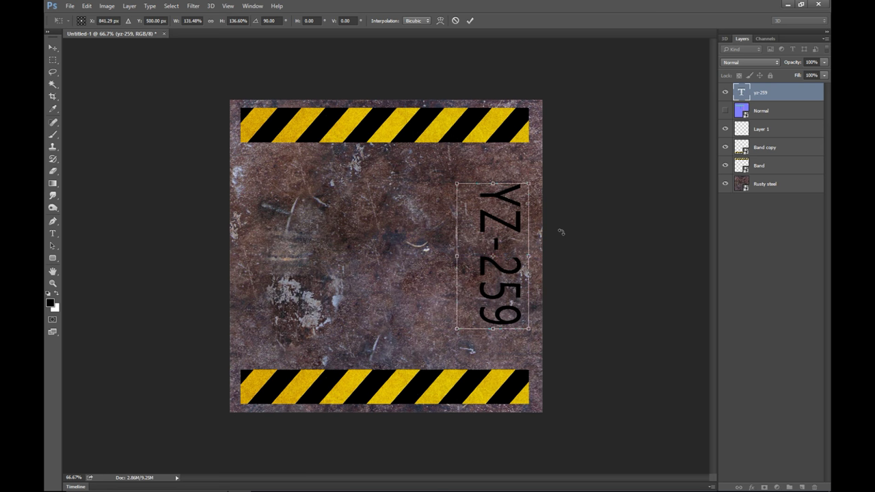
key(Return)
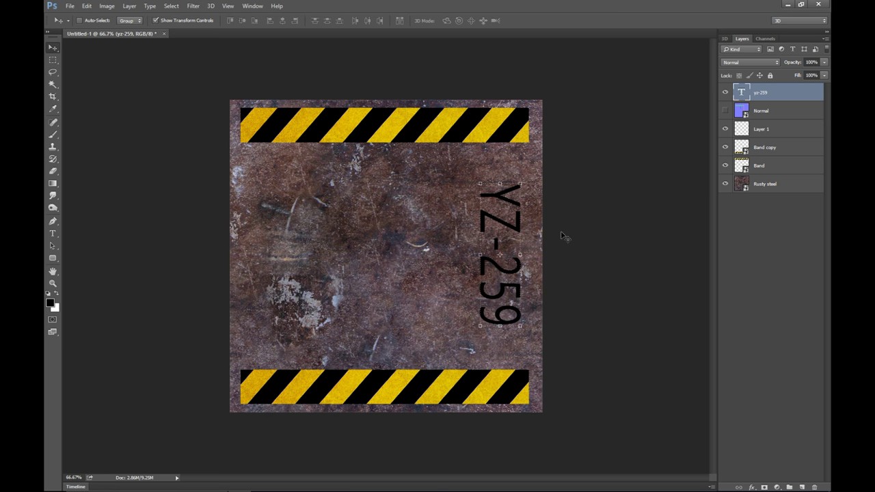
- Shorten the vertical YZ-259 text, nudge it beside the normal map frame, and set 76% opacity
click(725, 111)
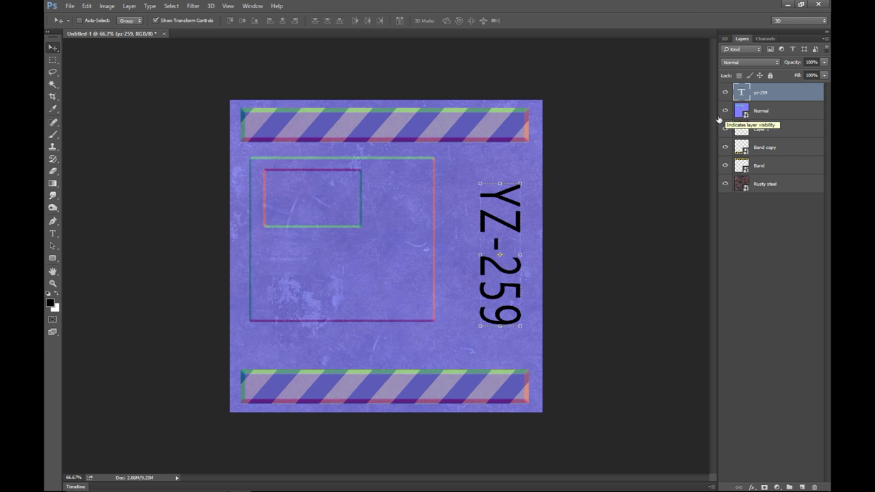
drag(478, 184, 528, 156)
drag(462, 217, 462, 221)
drag(487, 331, 486, 320)
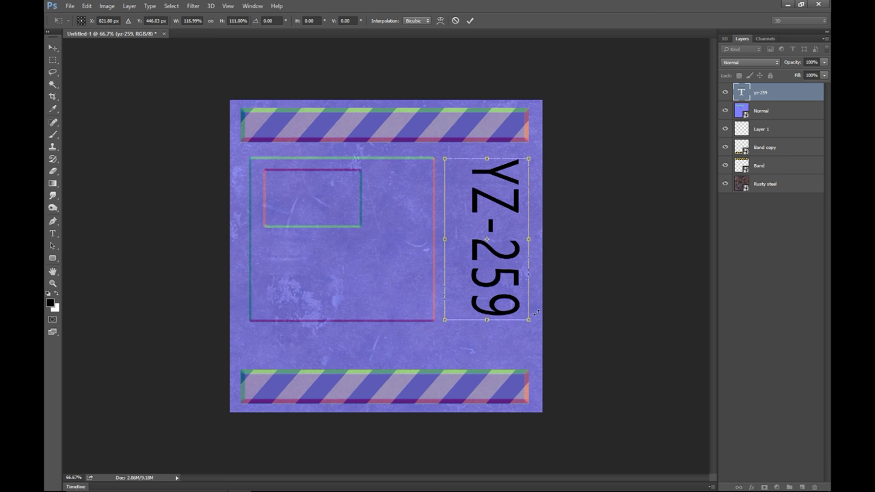
drag(793, 64, 784, 64)
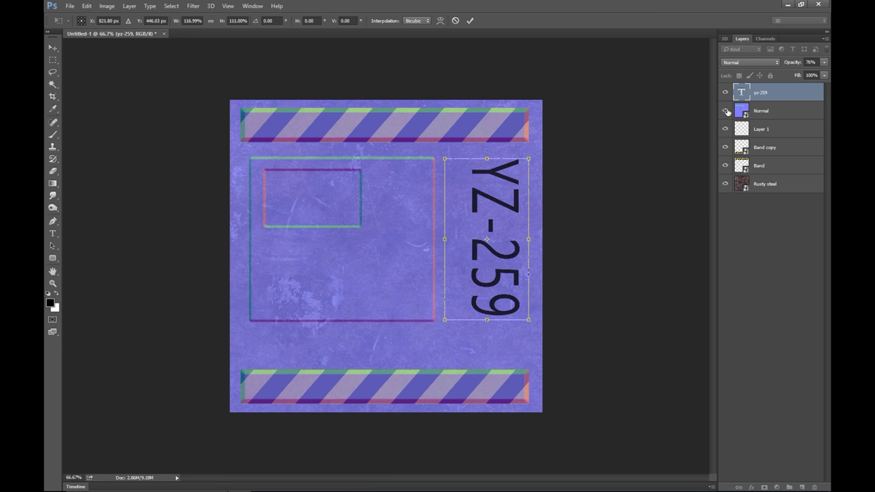
key(Return)
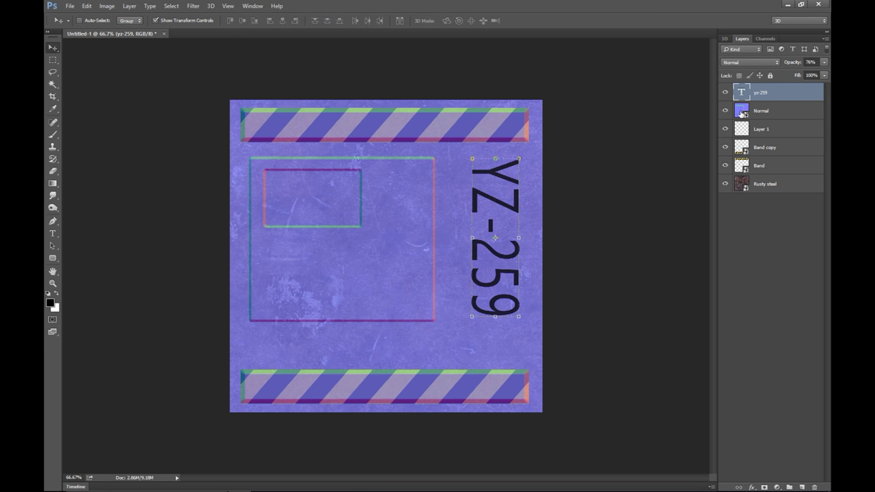
click(725, 110)
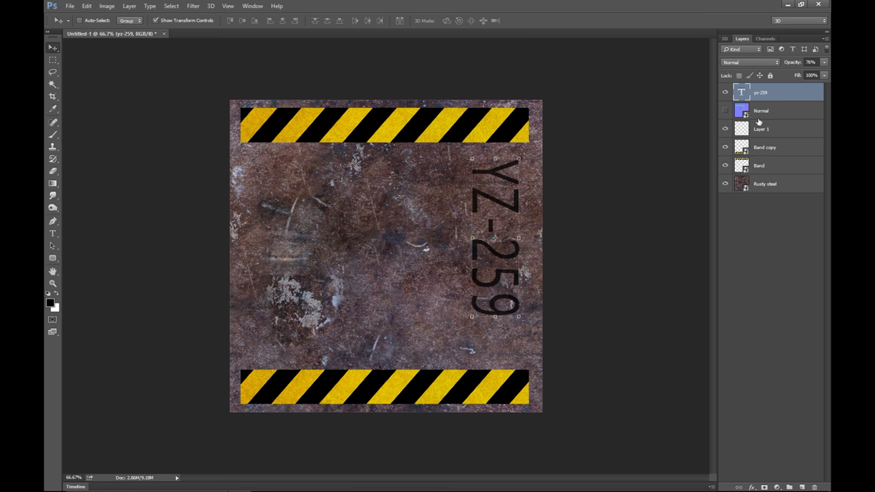
- Lower the YZ-259 text opacity slightly and fade the Band layer to 70%
drag(792, 64, 786, 66)
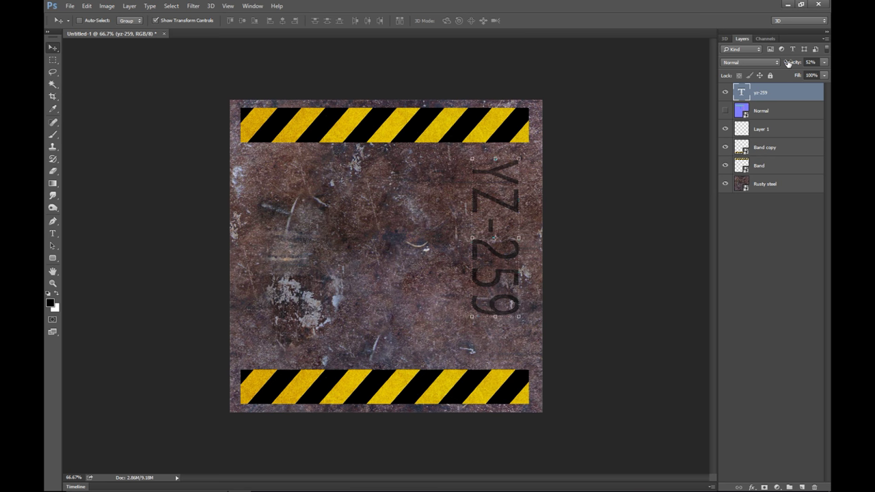
drag(788, 65, 786, 66)
click(759, 168)
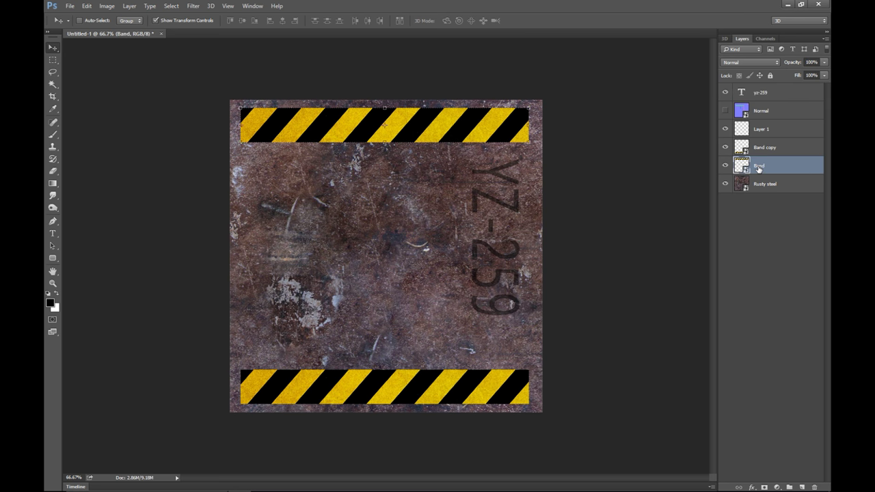
click(791, 63)
drag(791, 63, 790, 63)
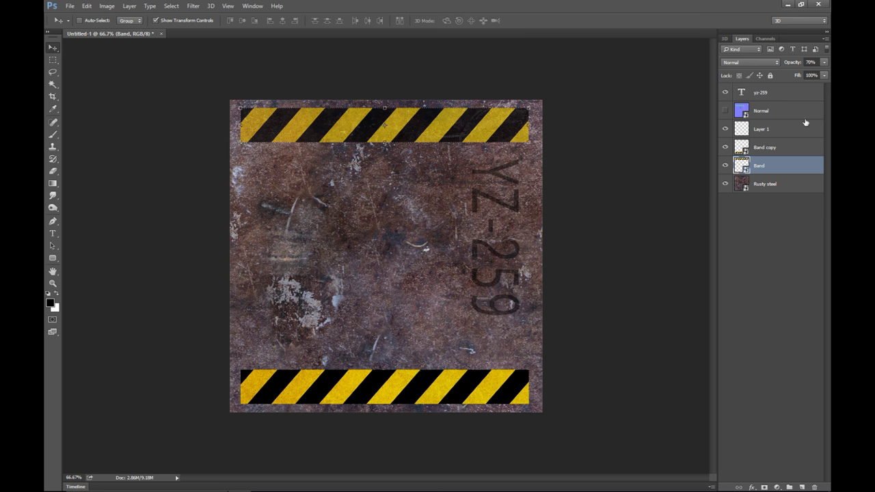
- Fade the Band copy layer to 76% and raise the yz-259 opacity back up
click(766, 150)
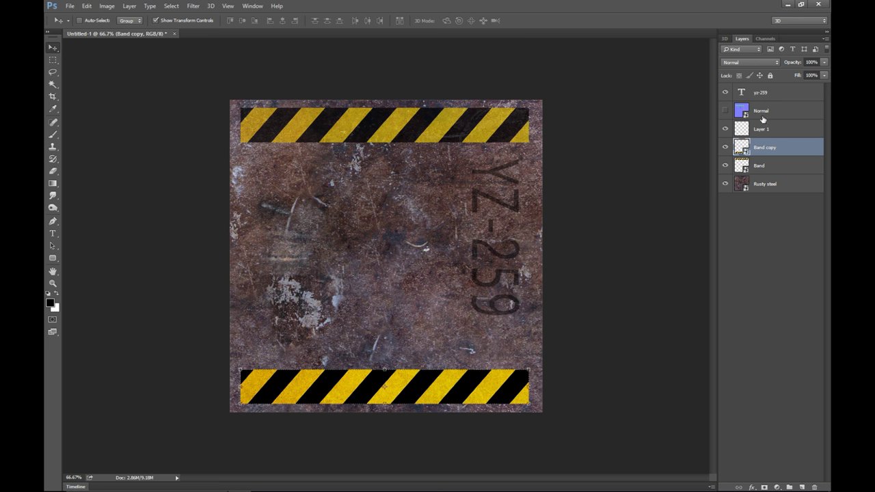
drag(793, 63, 783, 67)
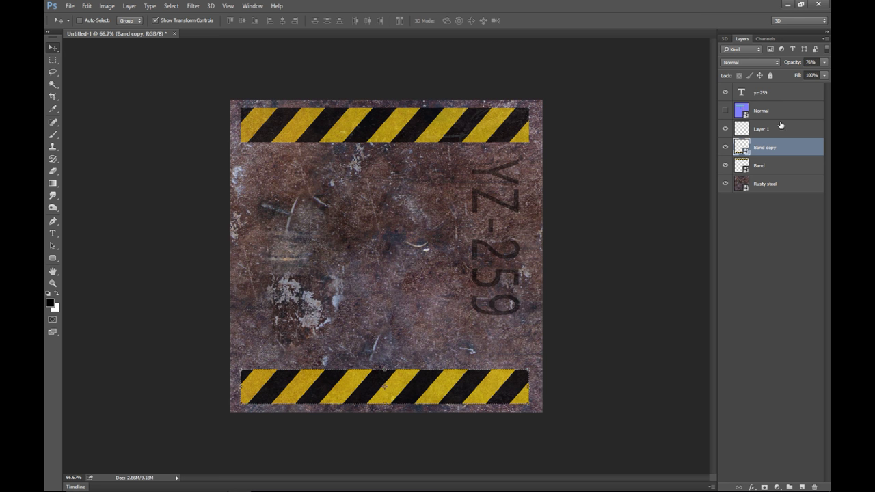
click(764, 97)
drag(794, 64, 811, 65)
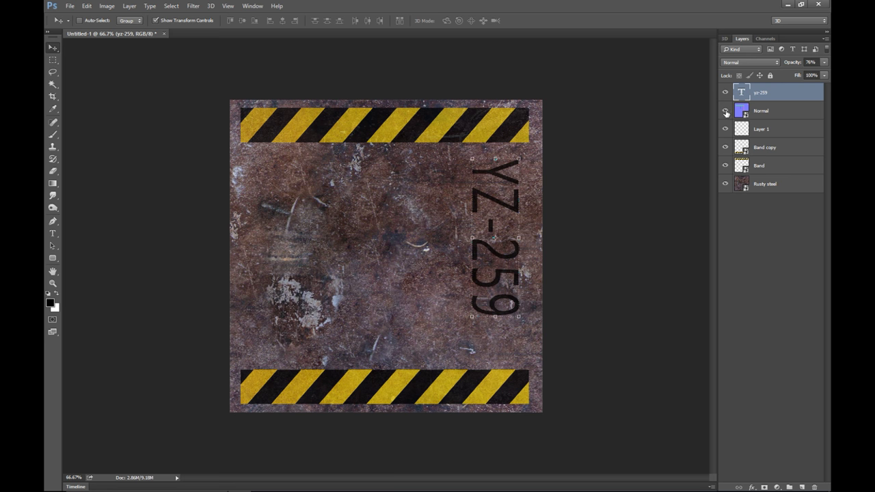
- Show the Normal layer and set up a soft round 21 px brush at 0% hardness
click(726, 112)
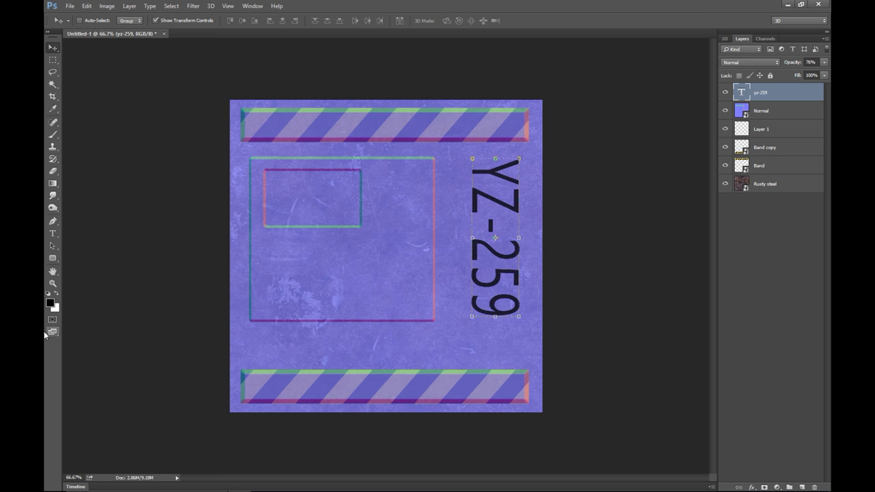
click(53, 134)
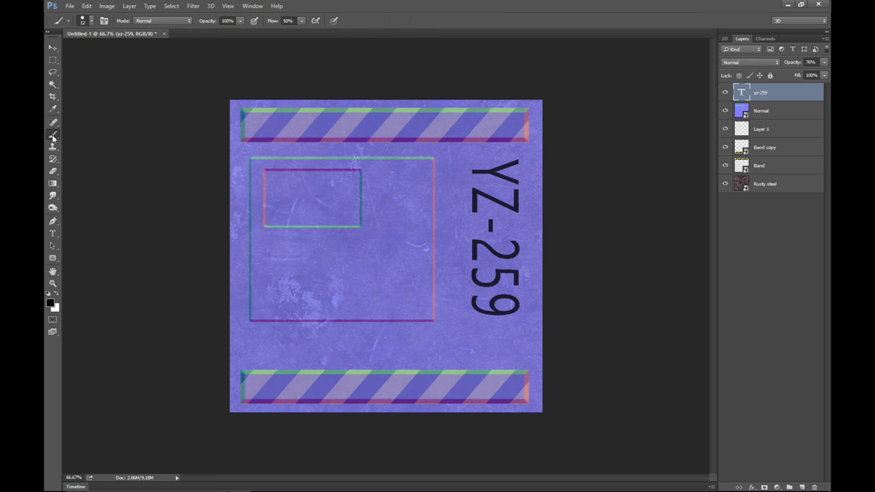
click(91, 21)
click(60, 96)
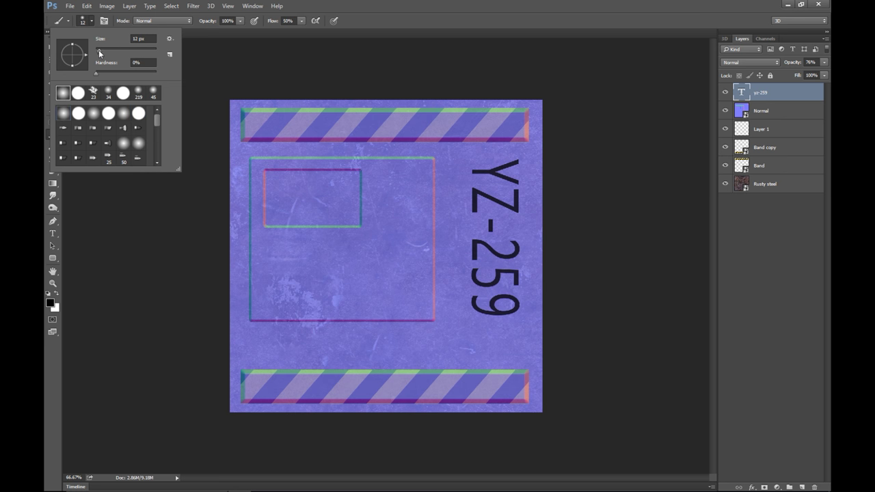
drag(98, 50, 102, 50)
- Add a new empty Layer 2 at the top of the layer stack
click(802, 487)
click(803, 487)
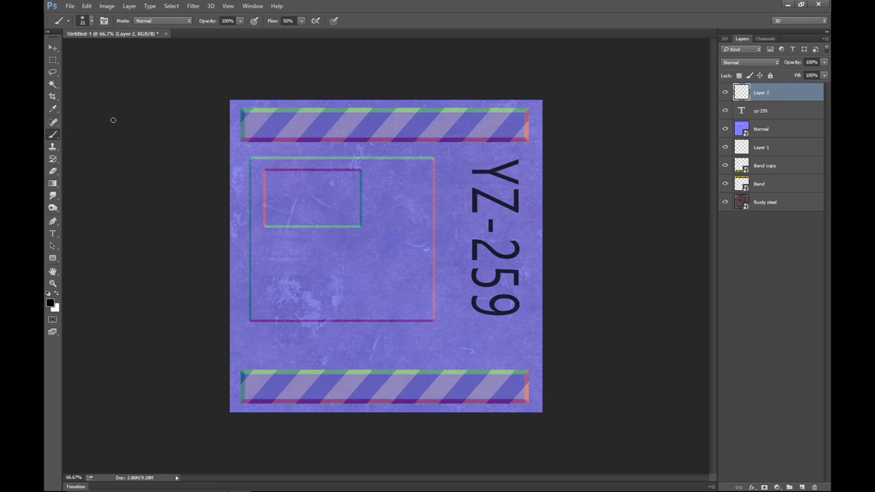
right_click(55, 132)
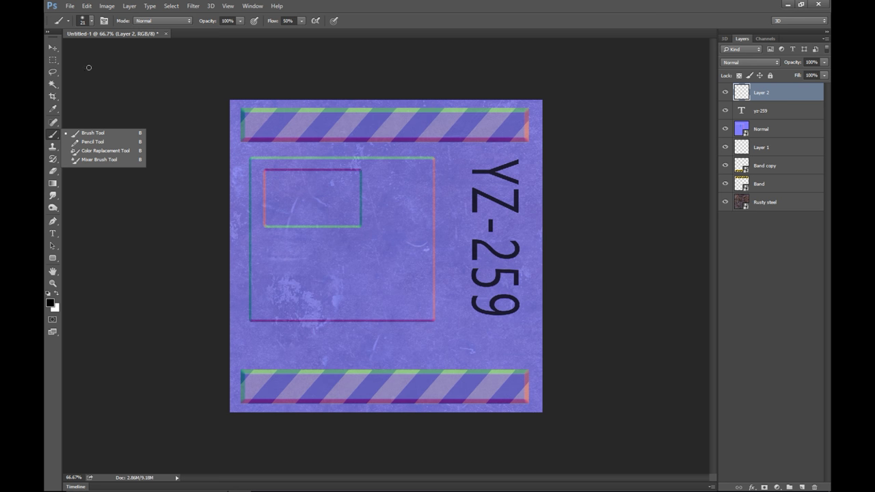
- Set the brush to 54 px at 6% opacity, hide Normal, and paint faint grime on Layer 2
click(91, 22)
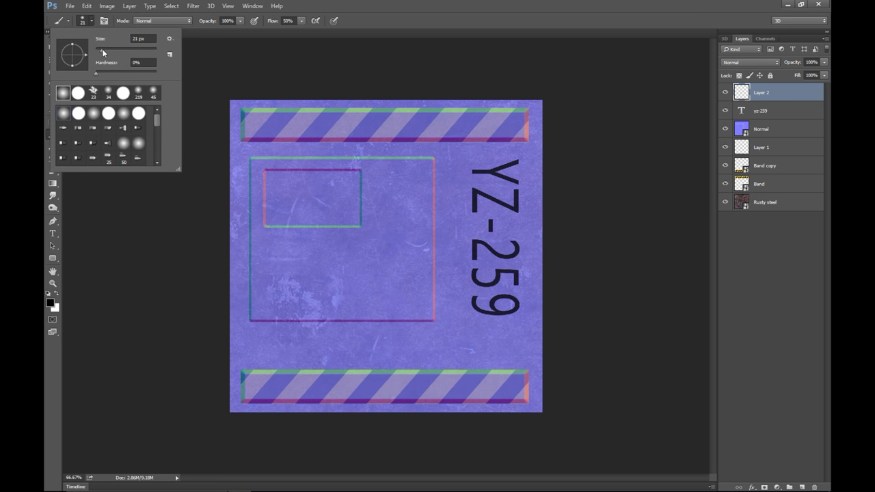
drag(100, 51, 121, 51)
drag(113, 52, 110, 53)
mouse_move(203, 23)
mouse_down()
mouse_move(195, 24)
mouse_move(203, 23)
mouse_up()
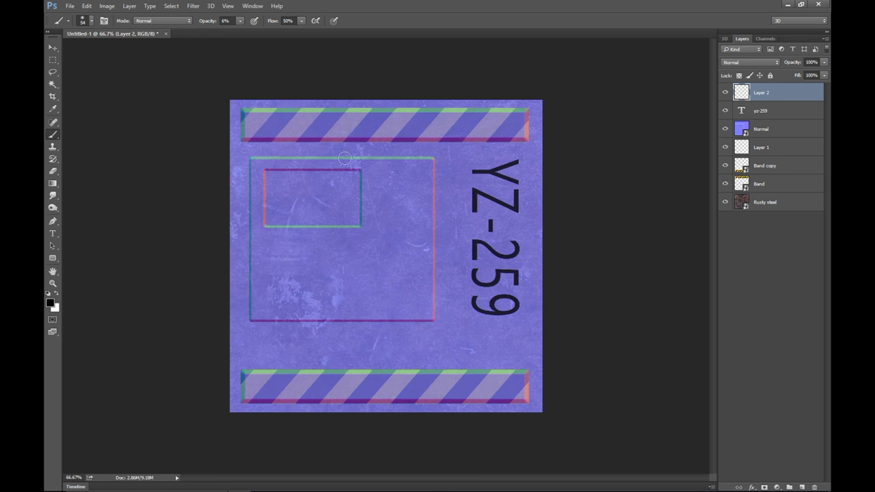
click(726, 130)
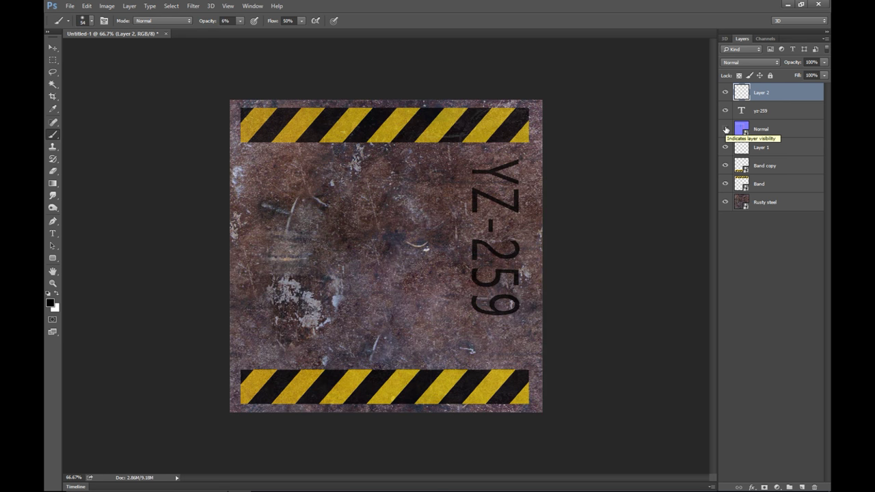
mouse_move(351, 192)
mouse_down()
mouse_move(369, 193)
mouse_move(310, 184)
mouse_up()
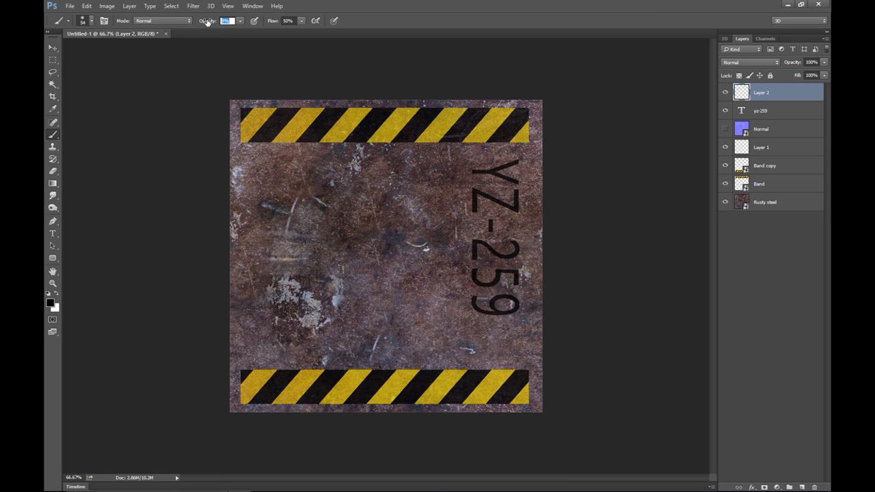
- Paint a dark stroke at 20% brush opacity, then undo the brush marks
key(Return)
mouse_move(300, 196)
mouse_down()
mouse_move(380, 198)
mouse_move(325, 200)
mouse_move(362, 230)
mouse_up()
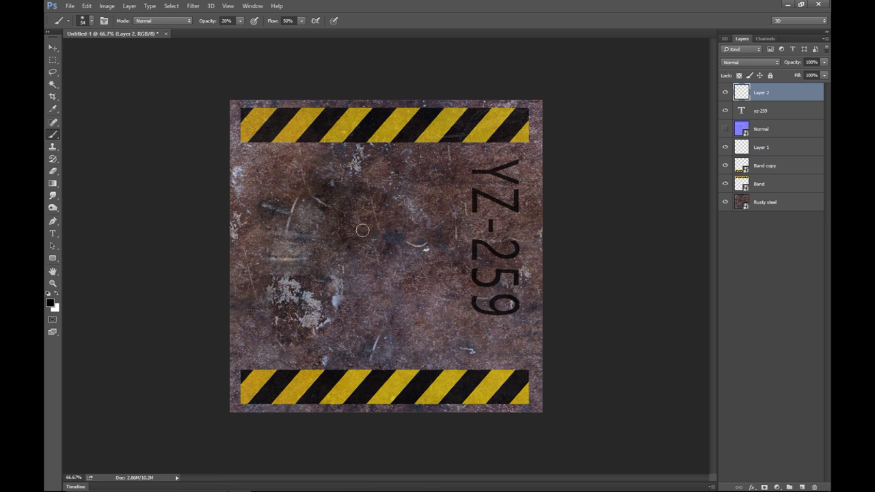
click(87, 7)
click(103, 13)
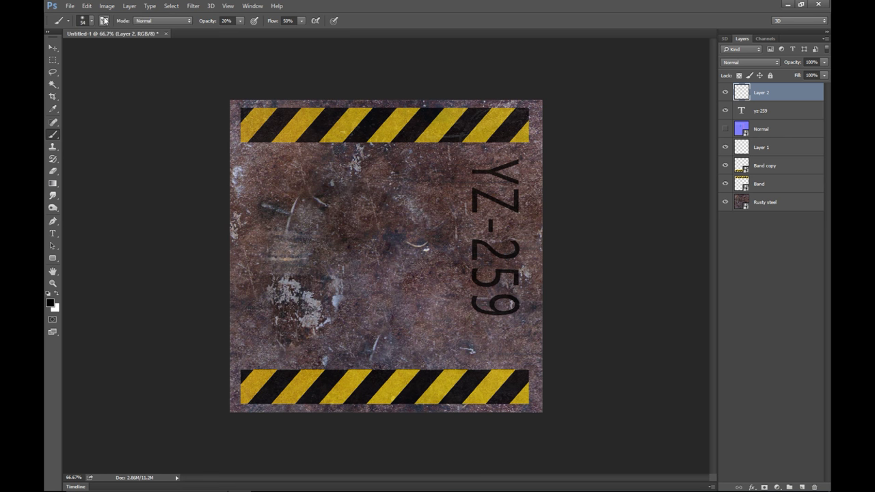
click(106, 8)
click(87, 6)
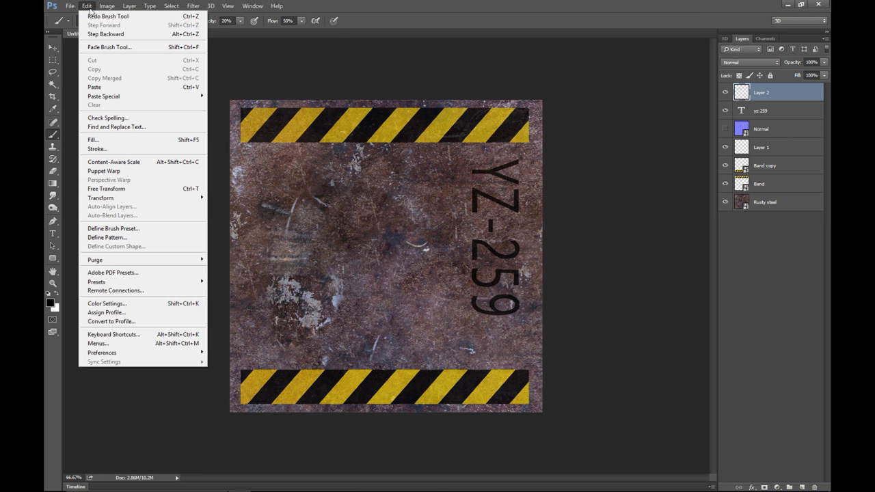
click(106, 34)
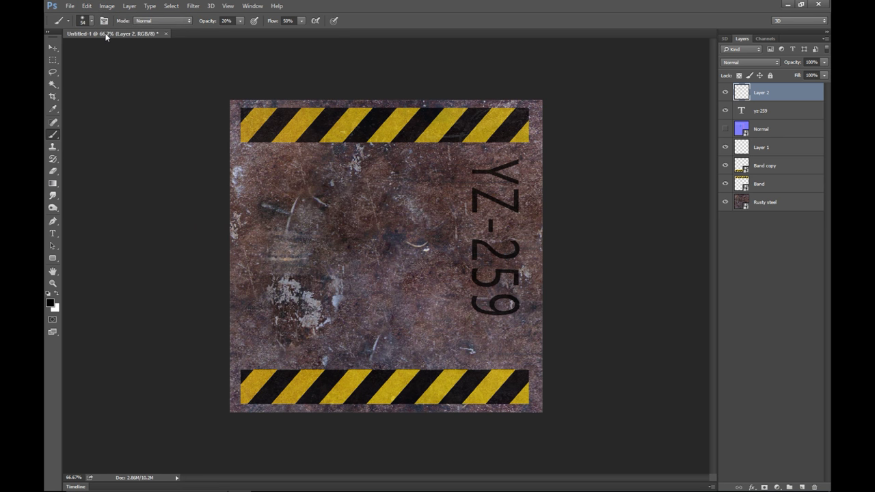
- Toggle the Normal layer and step back repeatedly through the history with Edit > Step Backward
click(726, 128)
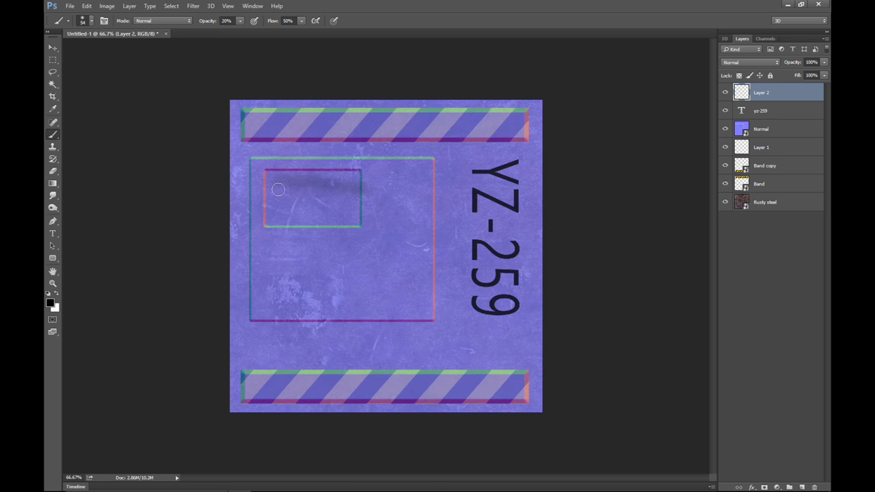
click(725, 128)
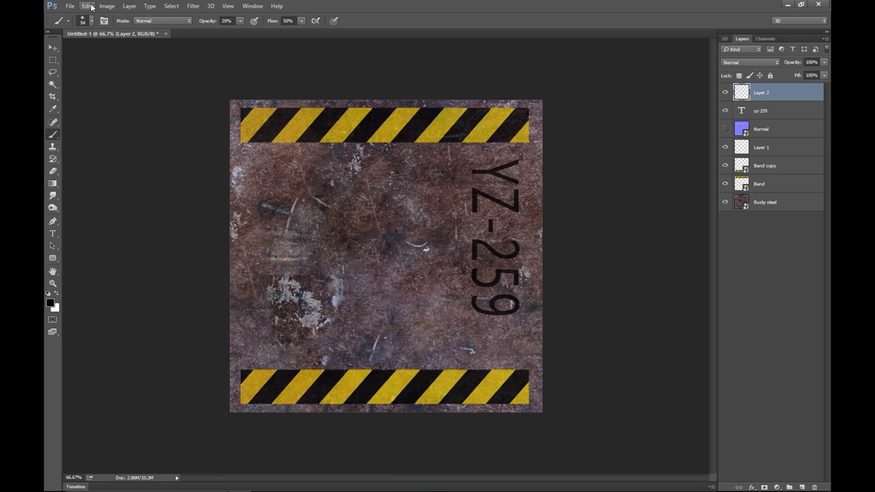
click(88, 7)
click(97, 33)
click(86, 7)
click(101, 34)
click(86, 6)
click(102, 34)
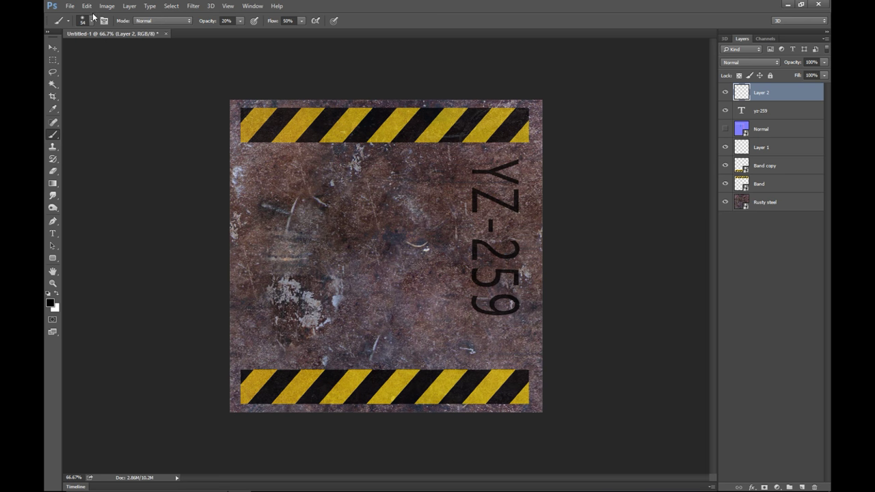
click(87, 6)
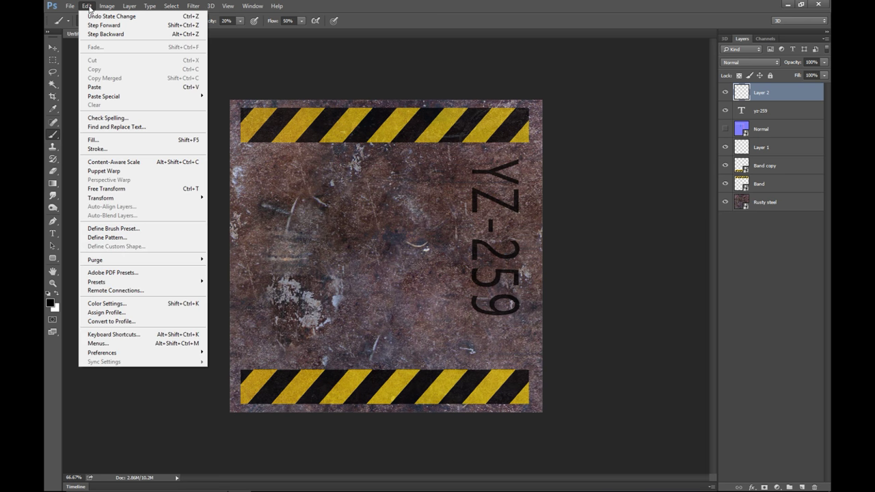
click(128, 35)
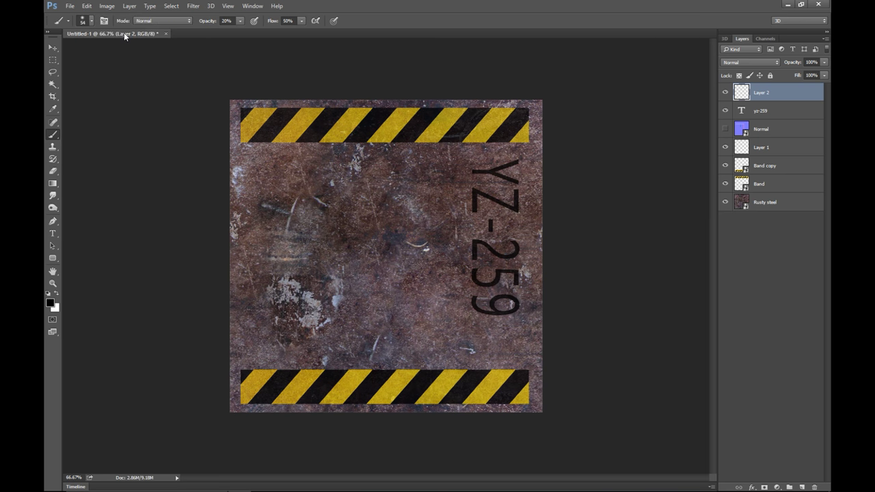
click(87, 6)
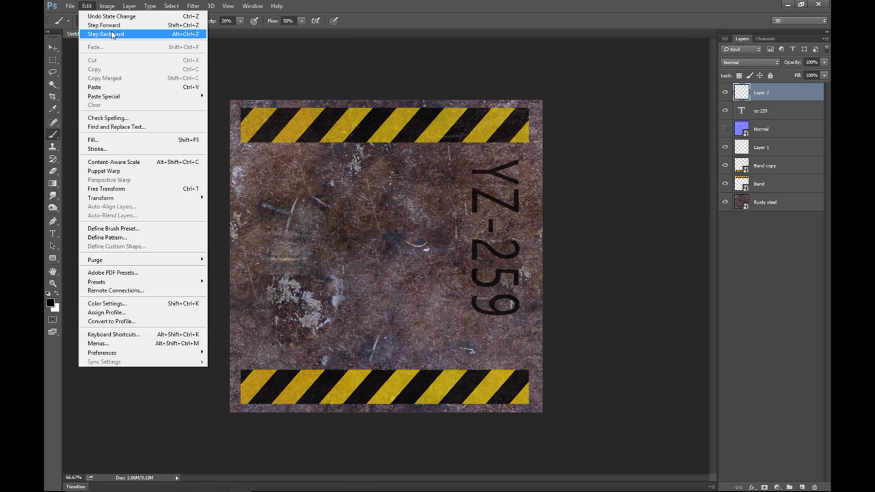
click(458, 4)
- Step back with Ctrl+Alt+Z to remove Layer 2, set yz-259 to 68% opacity, and show Normal
key(ctrl+alt+z)
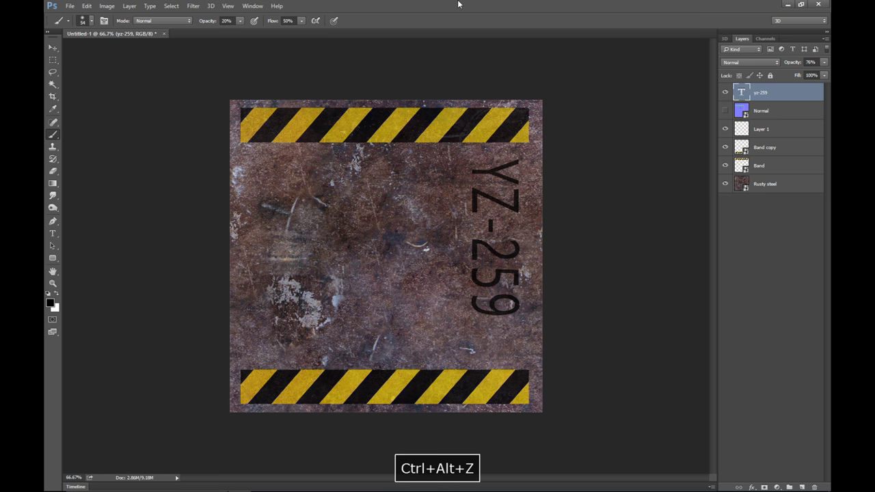
key(ctrl+alt+z)
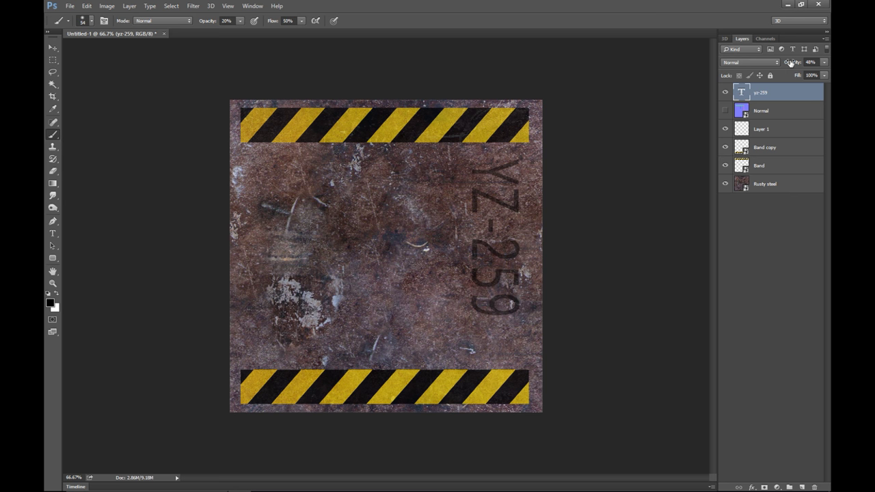
drag(791, 62, 811, 67)
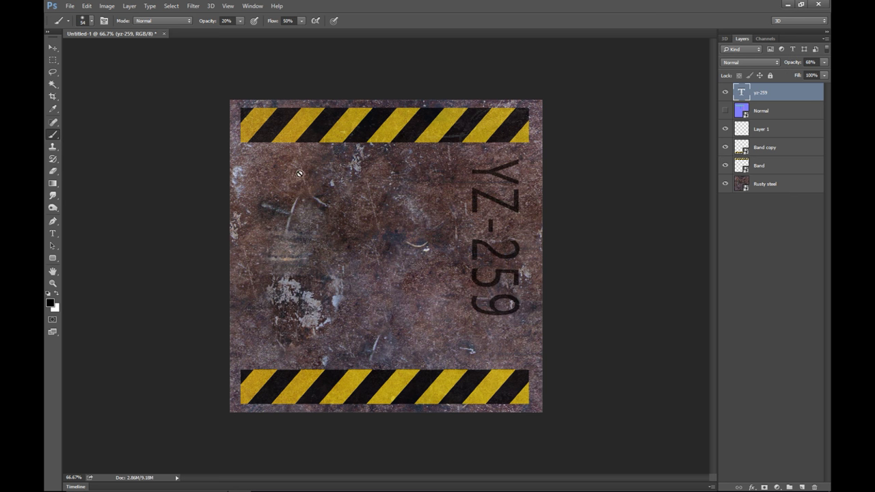
click(726, 110)
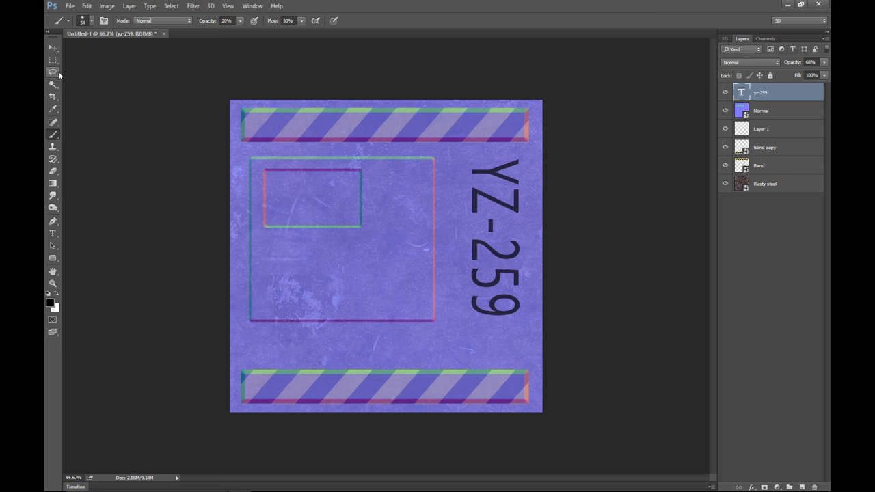
- Rasterize the yz-259 layer and shade all edges of the inner rectangle
click(273, 162)
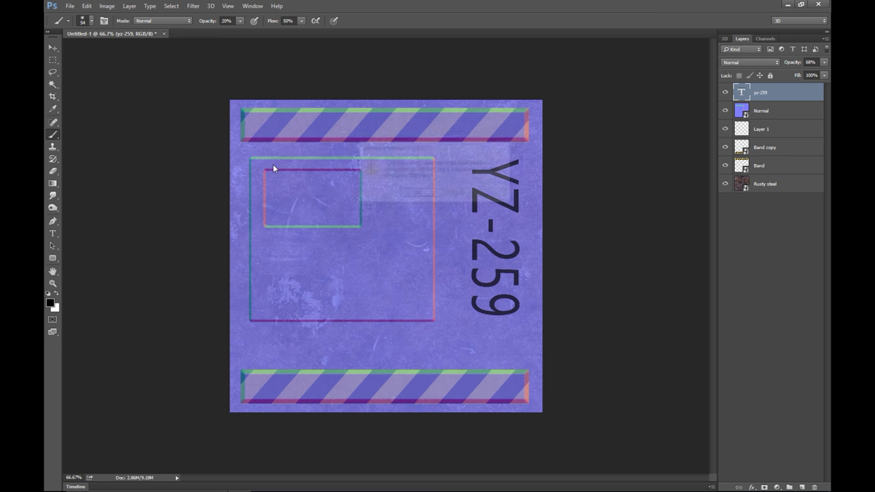
click(417, 194)
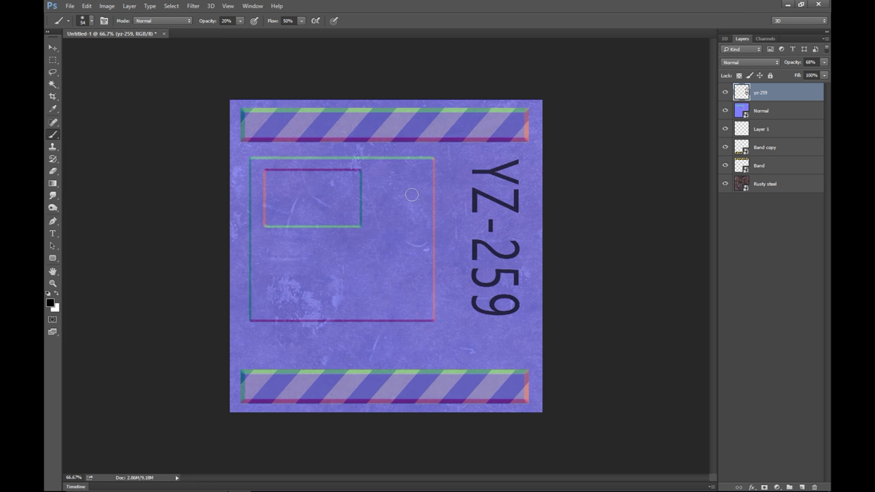
mouse_move(267, 164)
mouse_down()
mouse_move(330, 166)
mouse_move(319, 169)
mouse_up()
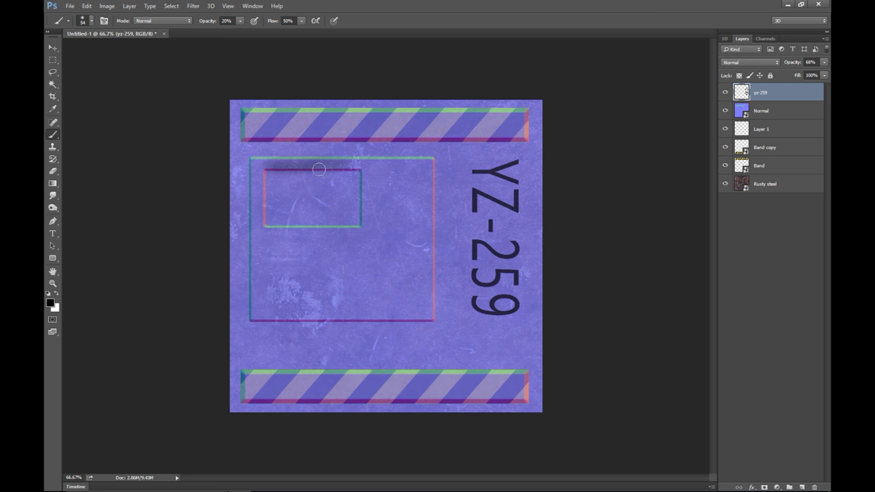
mouse_move(263, 169)
mouse_down()
mouse_move(260, 195)
mouse_move(259, 176)
mouse_move(265, 224)
mouse_move(341, 218)
mouse_move(291, 219)
mouse_move(331, 221)
mouse_up()
drag(354, 170, 355, 208)
mouse_move(358, 165)
mouse_down()
mouse_move(266, 161)
mouse_move(278, 224)
mouse_up()
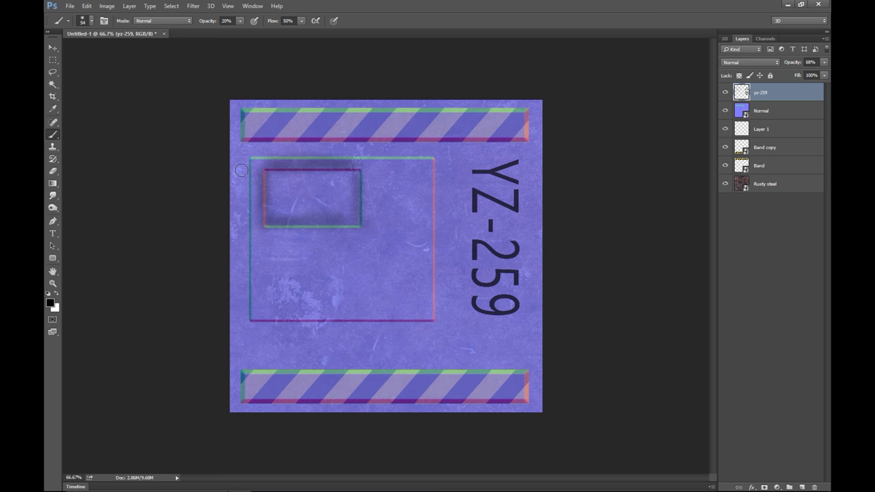
- Shade the outer rectangle's edges and both stripe bands, then hide the Normal layer
mouse_move(251, 158)
mouse_down()
mouse_move(253, 325)
mouse_move(309, 314)
mouse_move(279, 317)
mouse_move(420, 319)
mouse_up()
drag(433, 170, 433, 316)
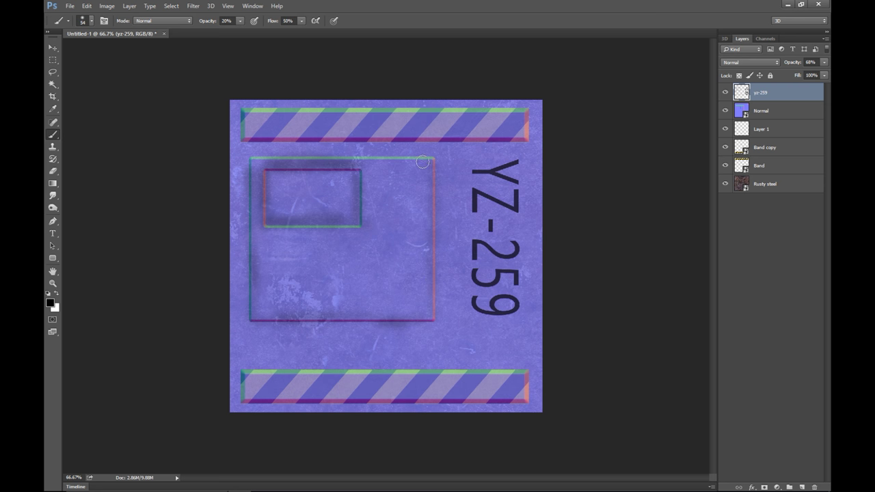
drag(426, 160, 249, 158)
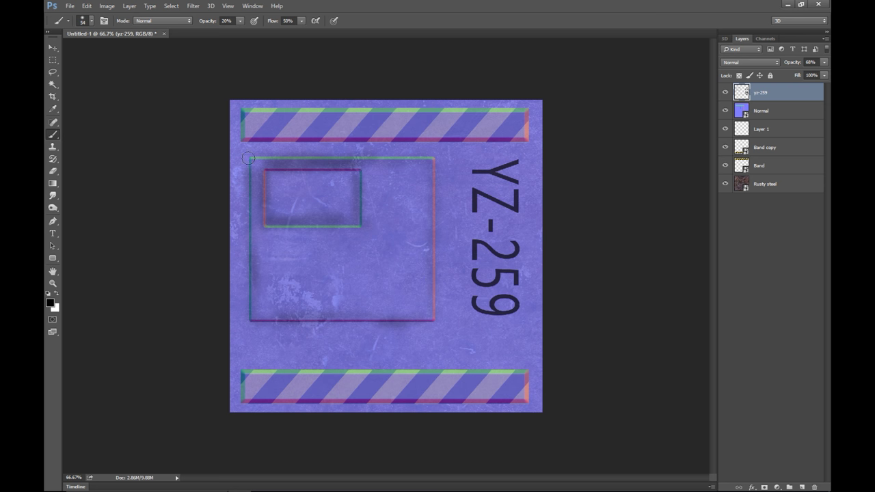
mouse_move(250, 368)
mouse_down()
mouse_move(516, 367)
mouse_move(239, 370)
mouse_move(241, 401)
mouse_move(253, 408)
mouse_move(522, 403)
mouse_move(513, 403)
mouse_move(524, 374)
mouse_up()
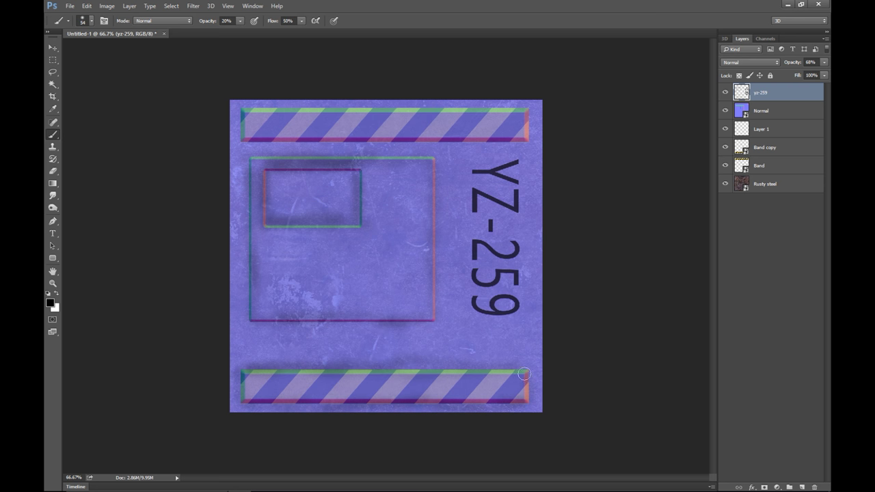
mouse_move(240, 104)
mouse_down()
mouse_move(529, 109)
mouse_move(530, 127)
mouse_move(525, 146)
mouse_move(385, 142)
mouse_move(411, 150)
mouse_move(243, 145)
mouse_move(258, 140)
mouse_move(207, 132)
mouse_move(240, 126)
mouse_move(236, 138)
mouse_move(240, 116)
mouse_up()
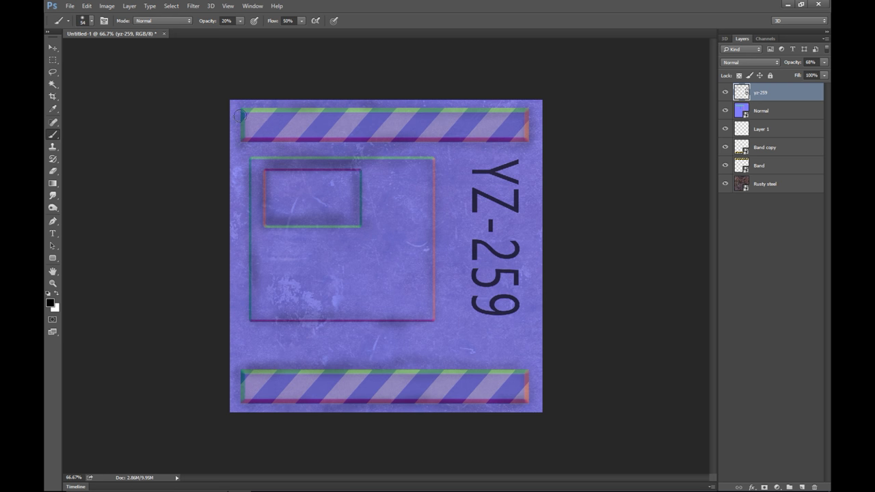
click(725, 111)
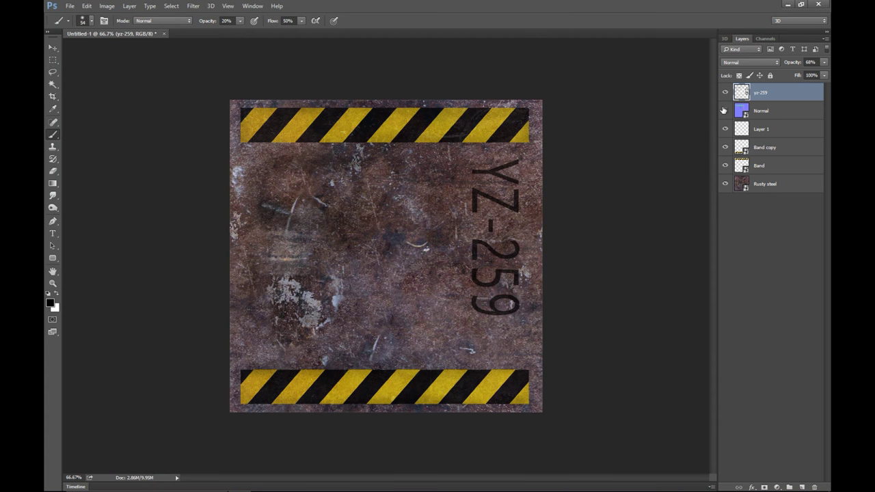
- Enlarge the brush to 191 px and set the foreground colour to red
right_click(302, 221)
drag(369, 245, 396, 245)
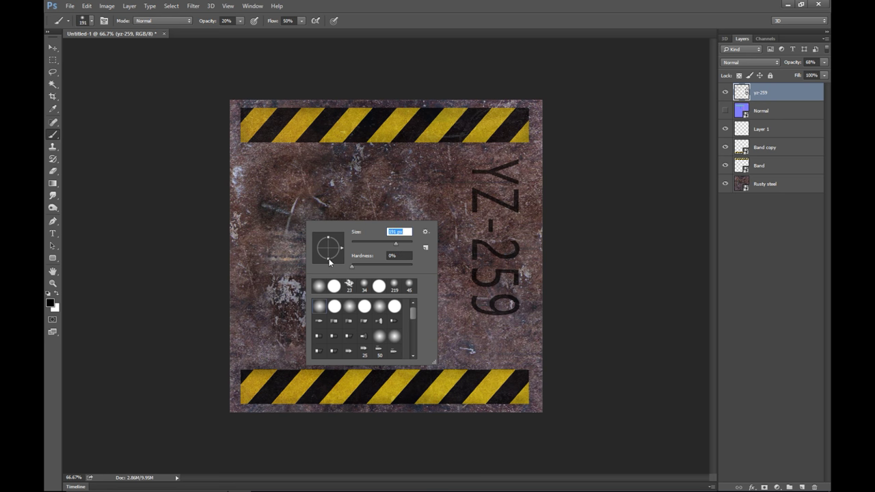
click(50, 305)
drag(438, 192, 478, 166)
click(578, 149)
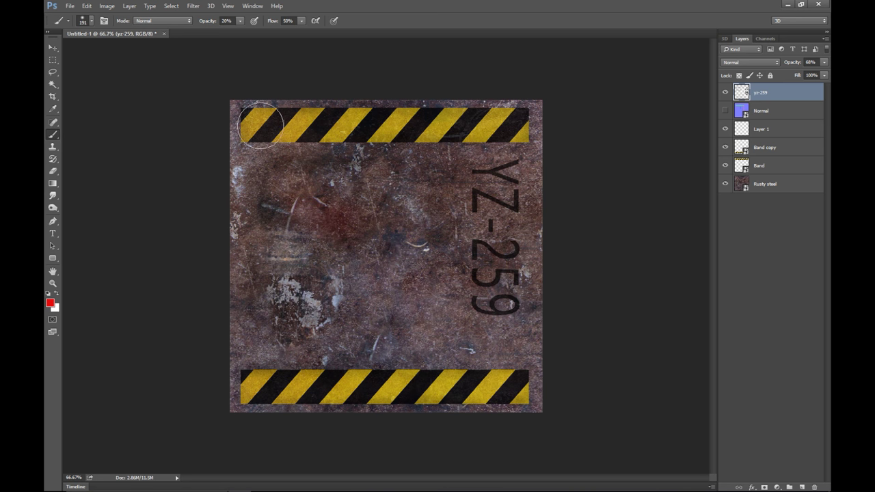
- Brush faint red tint over the texture's middle and along the top stripe
mouse_move(227, 138)
mouse_down()
mouse_move(243, 216)
mouse_move(278, 197)
mouse_move(312, 204)
mouse_move(403, 269)
mouse_move(321, 301)
mouse_move(373, 327)
mouse_move(421, 330)
mouse_move(521, 376)
mouse_up()
mouse_move(570, 248)
mouse_down()
mouse_move(533, 136)
mouse_move(518, 118)
mouse_move(565, 118)
mouse_move(472, 99)
mouse_move(391, 103)
mouse_move(358, 179)
mouse_move(404, 246)
mouse_move(353, 283)
mouse_move(283, 294)
mouse_move(316, 291)
mouse_move(234, 323)
mouse_move(306, 340)
mouse_move(287, 294)
mouse_move(263, 286)
mouse_move(244, 229)
mouse_move(292, 352)
mouse_up()
click(52, 305)
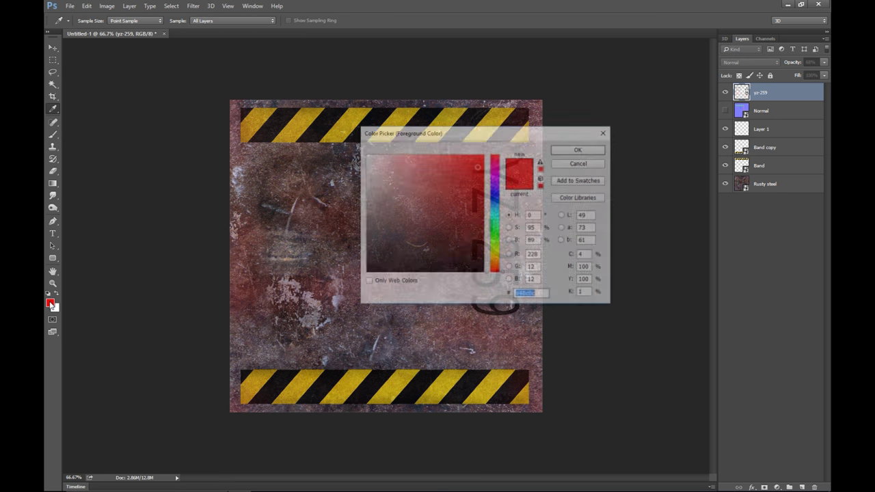
- Switch the foreground to green (2fe40c) and paint grime along the stripes, bottom-left corner and right edge
click(495, 239)
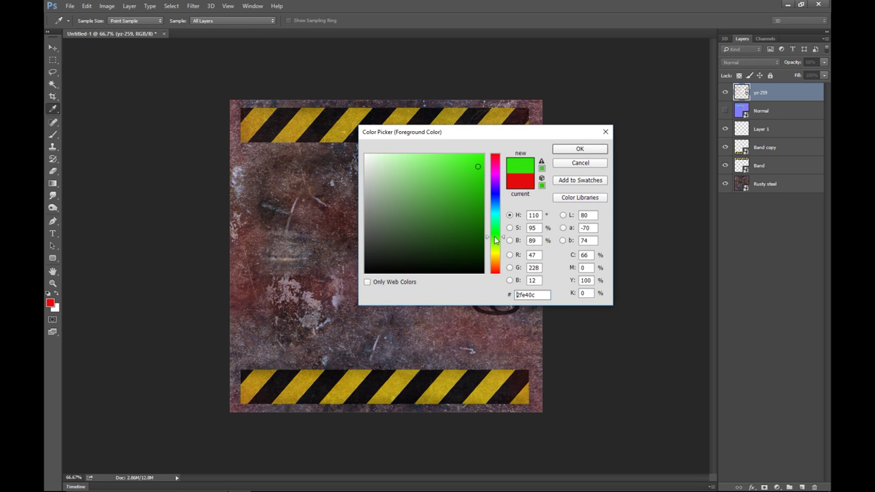
click(579, 150)
key(b)
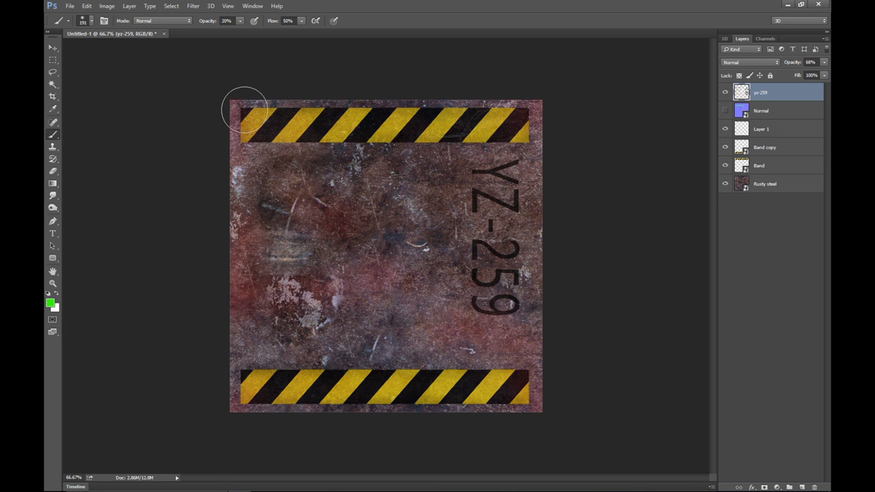
mouse_move(237, 99)
mouse_down()
mouse_move(279, 101)
mouse_move(346, 113)
mouse_move(344, 101)
mouse_move(495, 104)
mouse_move(477, 104)
mouse_move(525, 115)
mouse_move(540, 106)
mouse_move(532, 110)
mouse_move(546, 126)
mouse_move(542, 120)
mouse_move(526, 164)
mouse_up()
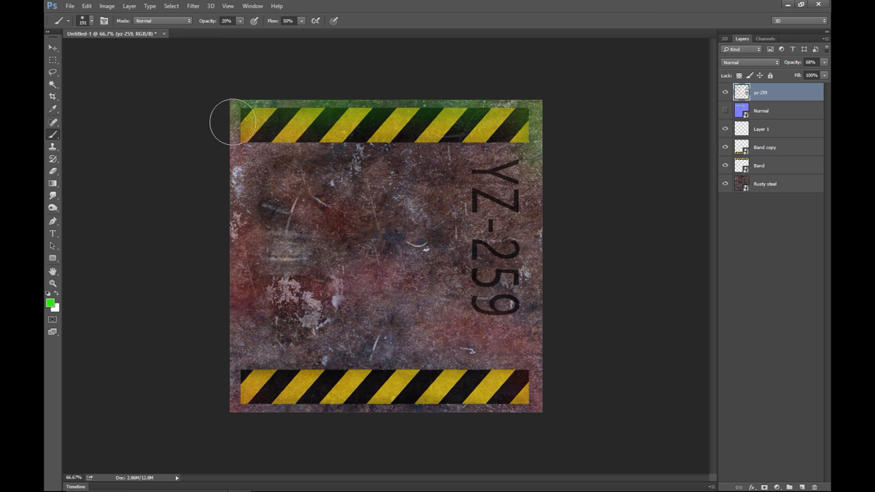
mouse_move(231, 413)
mouse_down()
mouse_move(232, 389)
mouse_move(248, 407)
mouse_move(283, 419)
mouse_move(339, 421)
mouse_move(335, 412)
mouse_move(378, 423)
mouse_move(394, 410)
mouse_move(523, 421)
mouse_move(538, 400)
mouse_move(530, 382)
mouse_move(534, 400)
mouse_move(540, 389)
mouse_move(492, 420)
mouse_up()
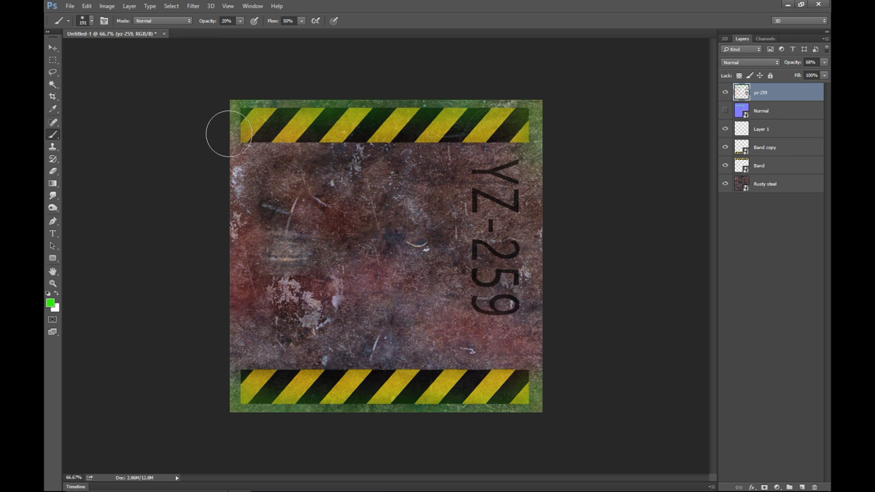
mouse_move(539, 404)
mouse_down()
mouse_move(554, 361)
mouse_move(510, 395)
mouse_up()
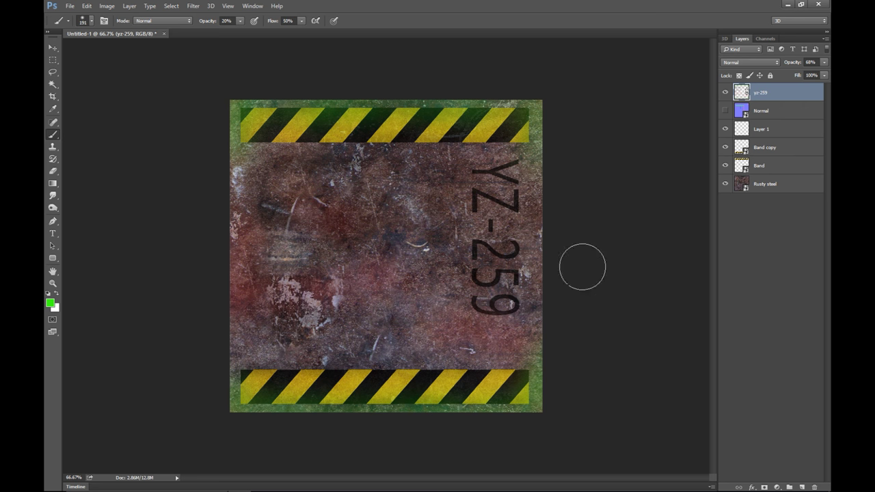
- Delete the Normal layer and confirm the deletion
click(725, 112)
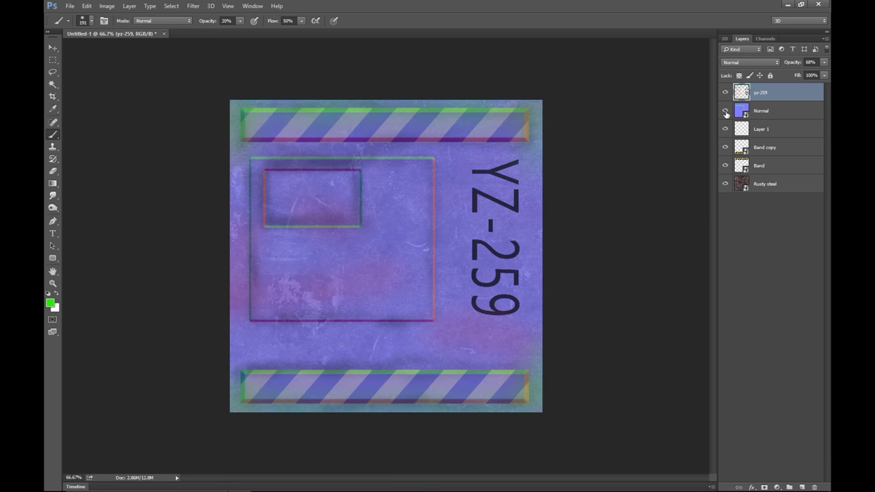
right_click(757, 112)
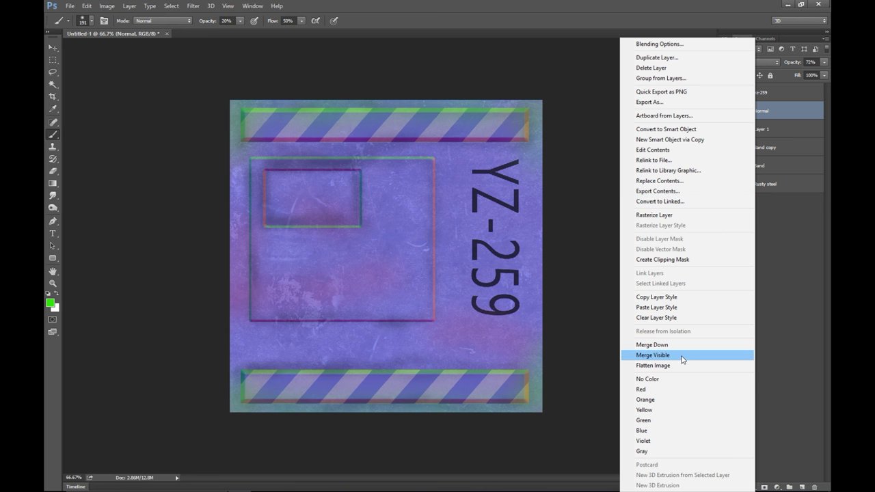
click(650, 68)
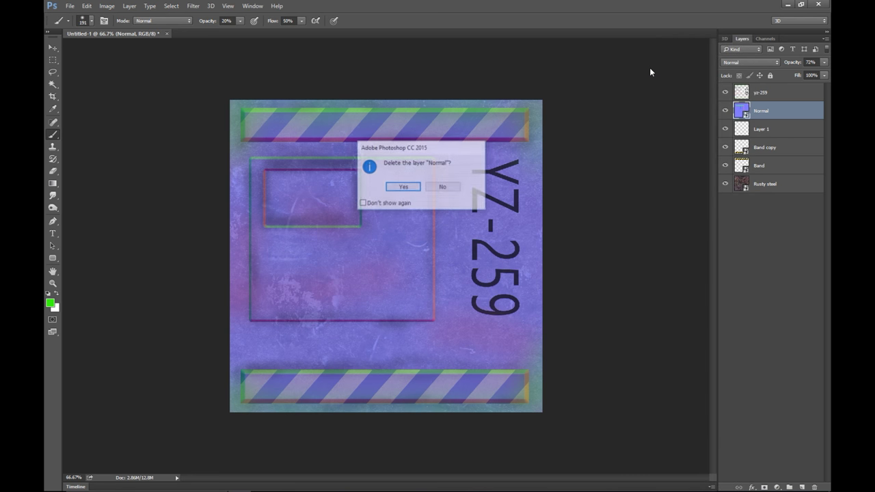
click(403, 188)
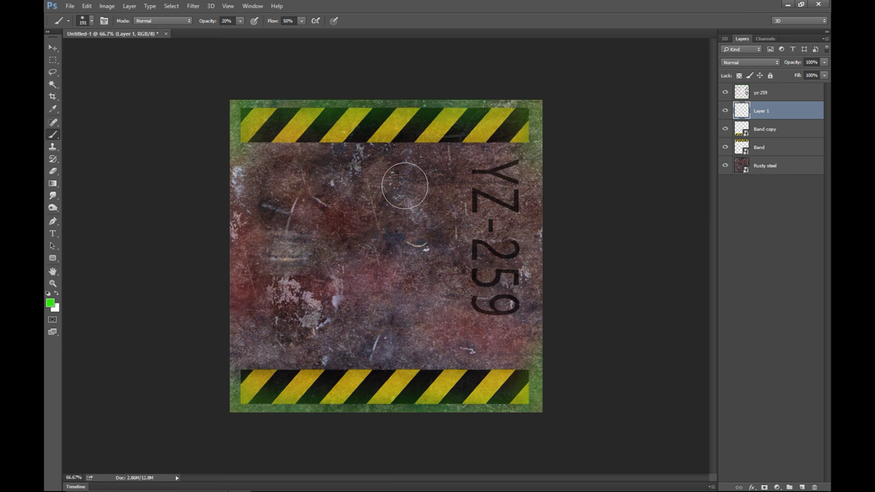
- Merge all layers from yz-259 down to Rusty steel into one layer
click(763, 95)
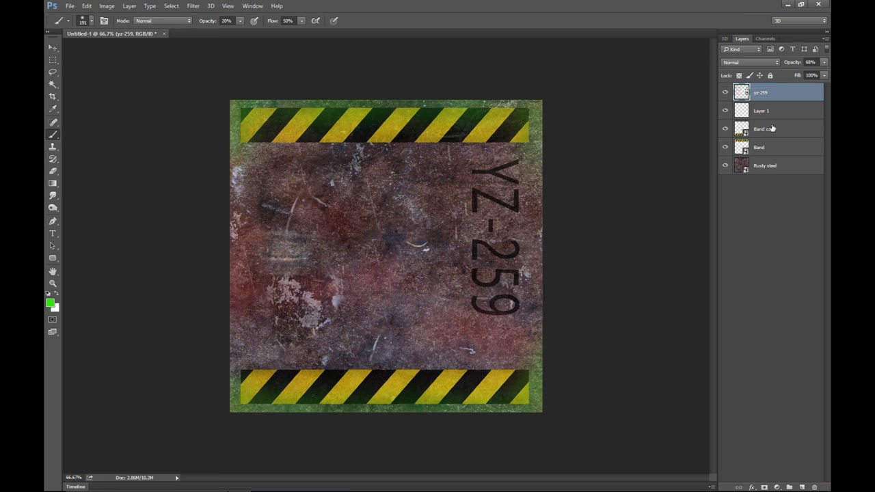
shift+click(760, 171)
right_click(759, 172)
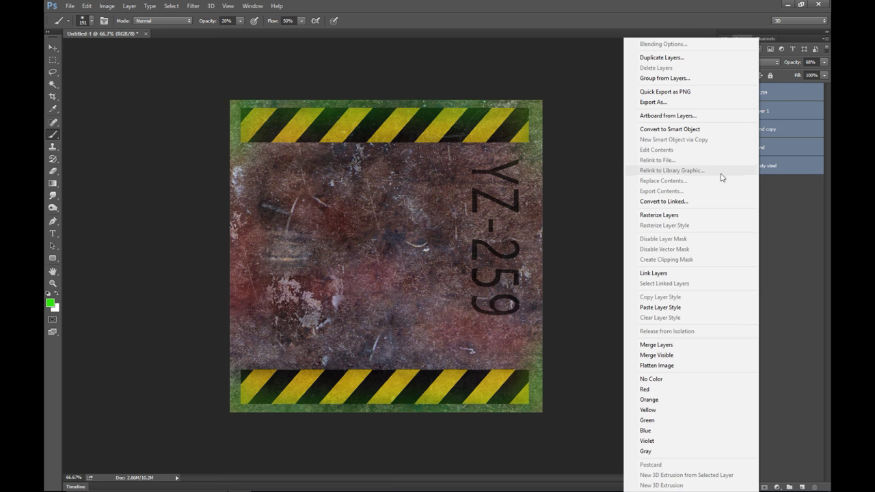
click(662, 344)
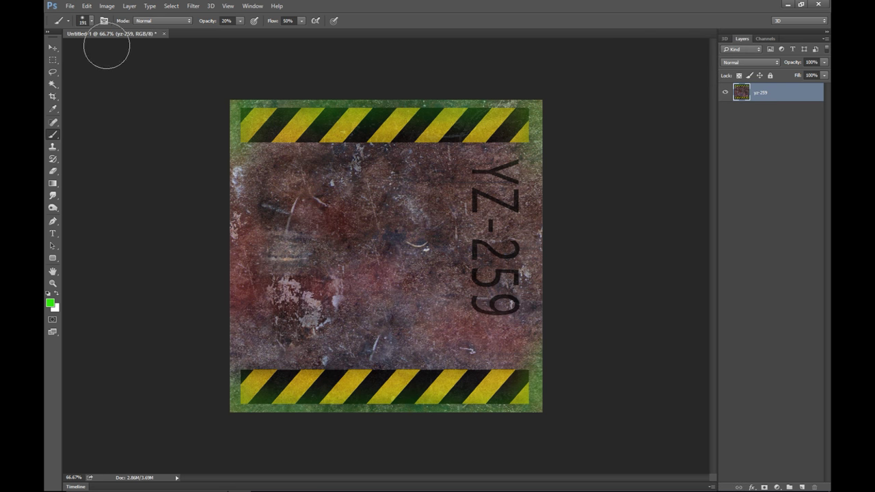
- Save the merged texture as JPEG 'Diffuse' in the Panel folder with default JPEG options
click(69, 7)
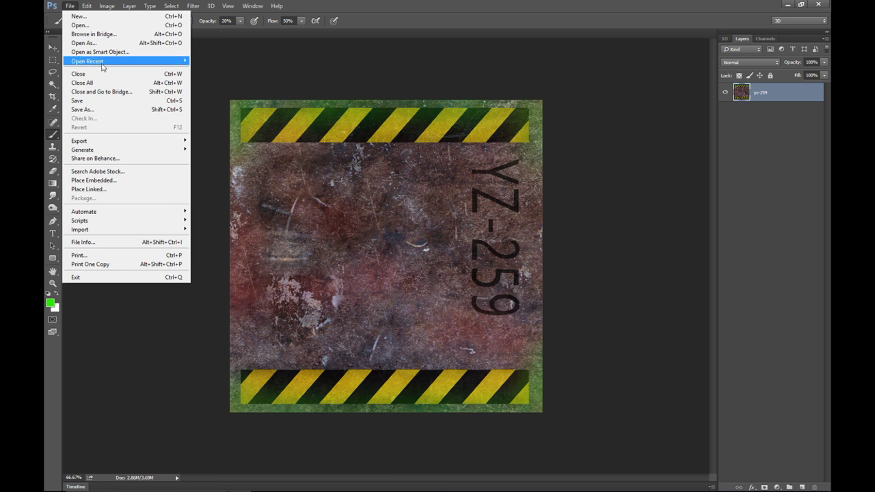
click(107, 115)
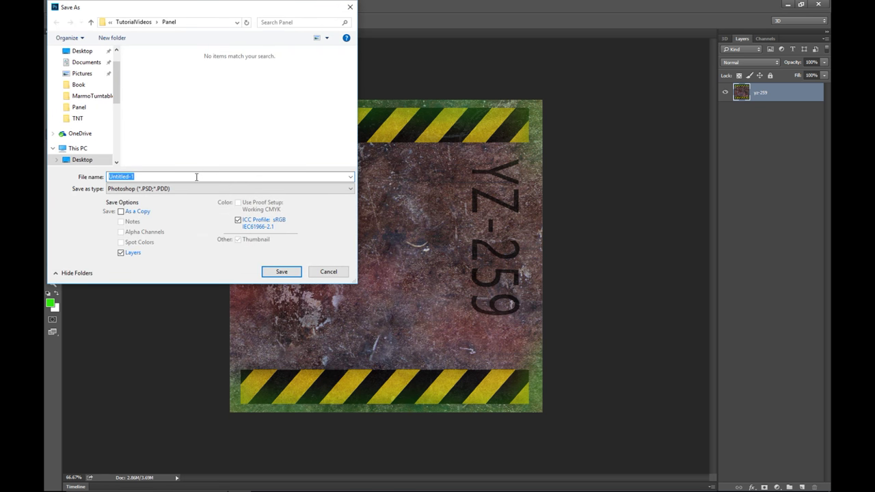
click(166, 190)
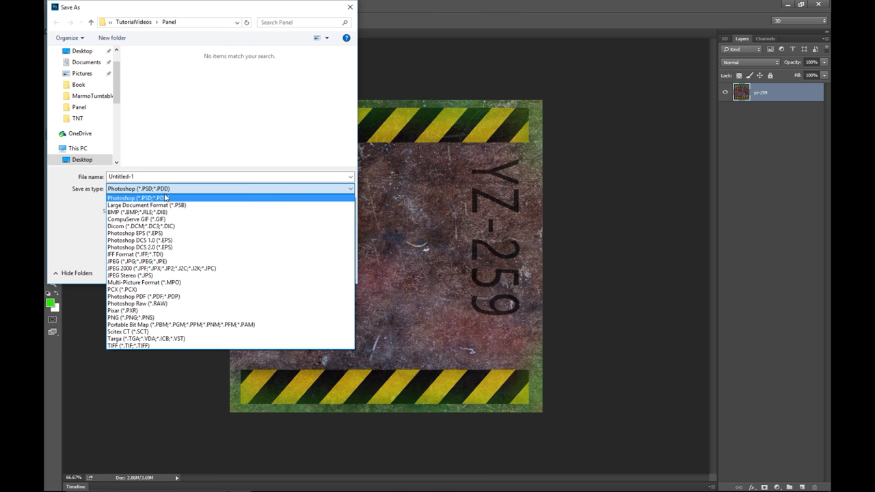
click(177, 264)
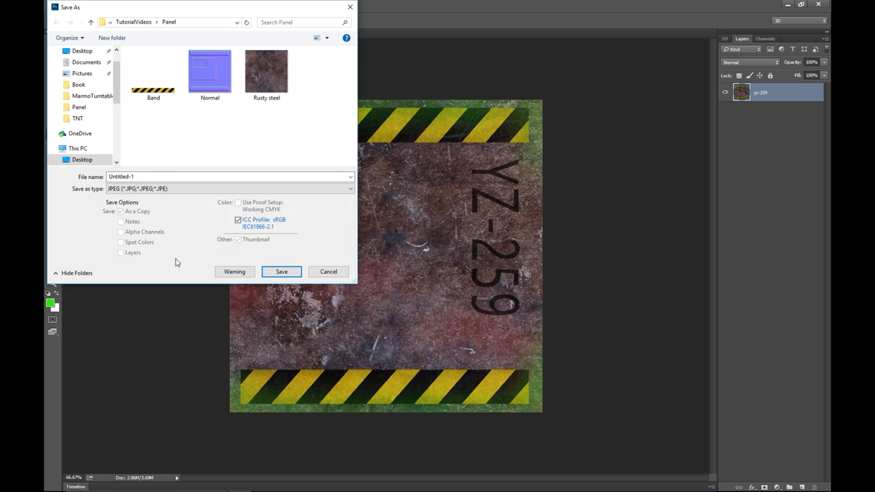
click(156, 178)
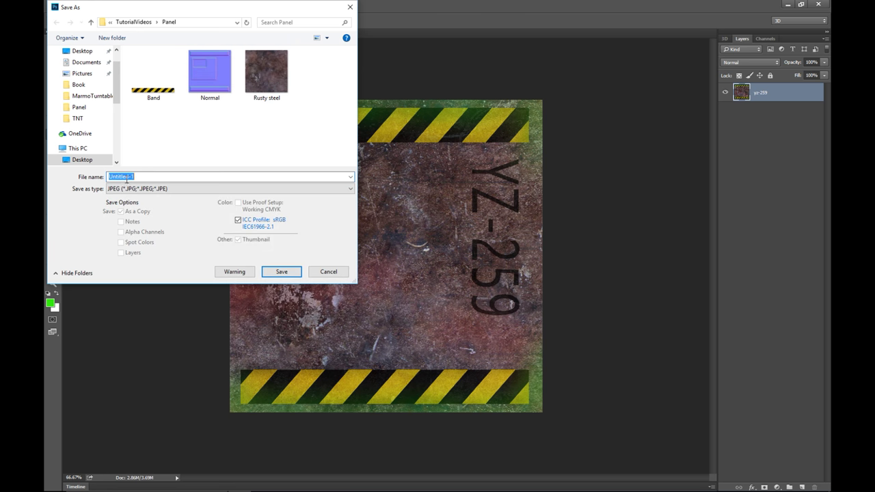
text(Diffuse)
click(284, 271)
click(400, 87)
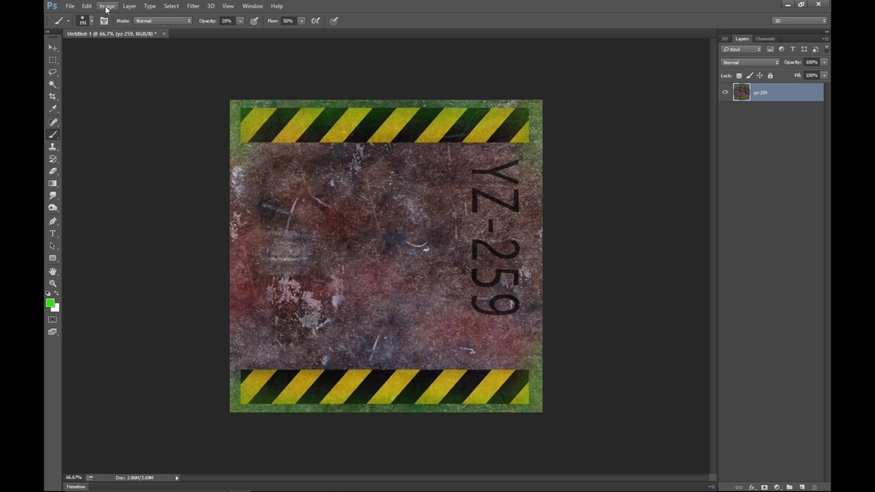
- Convert the yz-259 texture to greyscale with a Black & White adjustment
click(106, 6)
mouse_move(153, 31)
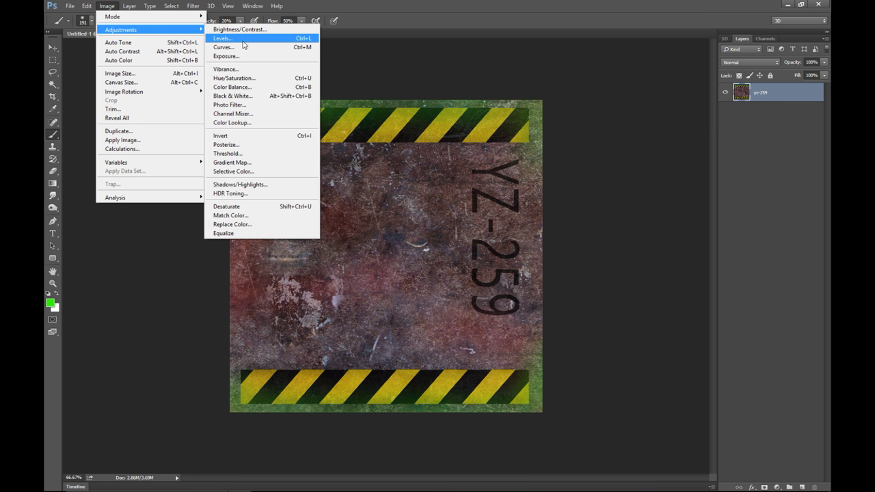
click(252, 101)
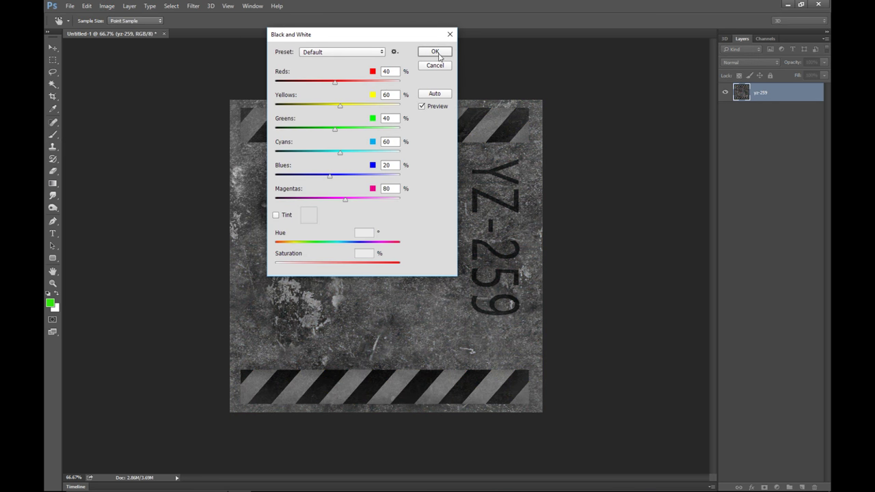
click(439, 55)
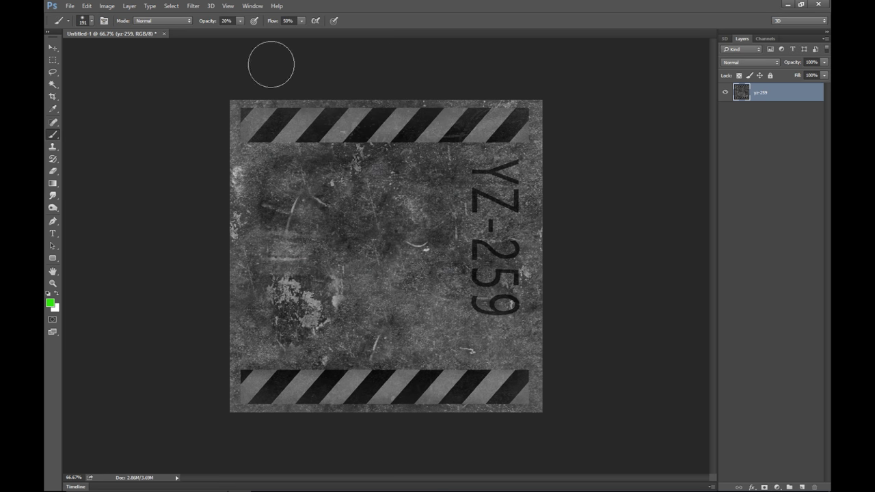
- Brighten the texture and raise its contrast to 78 with Brightness/Contrast
click(109, 8)
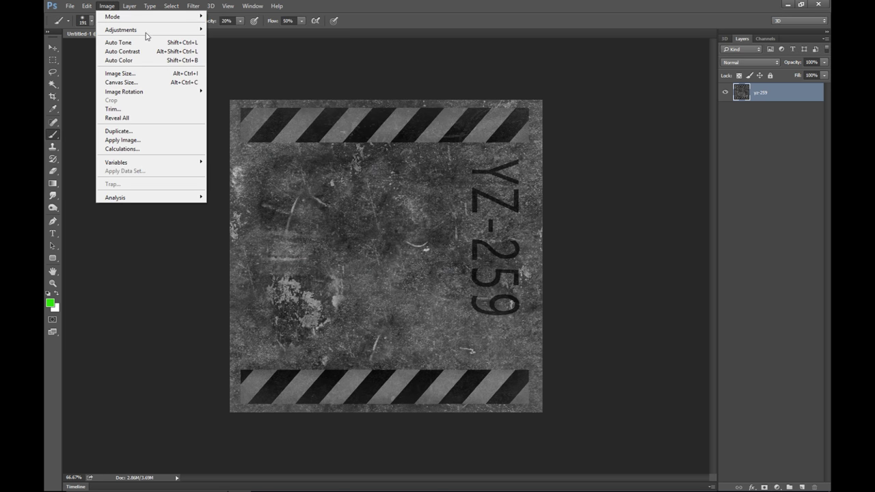
mouse_move(200, 35)
click(236, 30)
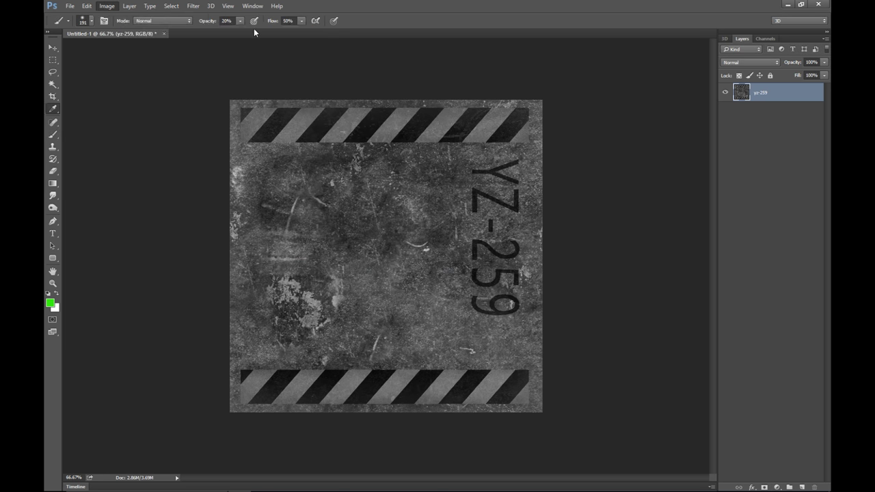
drag(512, 155, 539, 159)
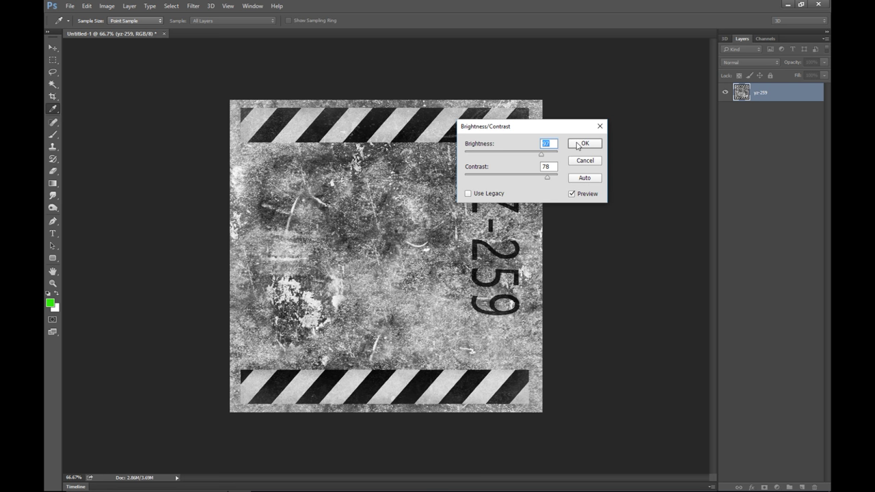
click(577, 145)
- Save the greyscale texture as a JPEG named AO in the Panel folder
key(b)
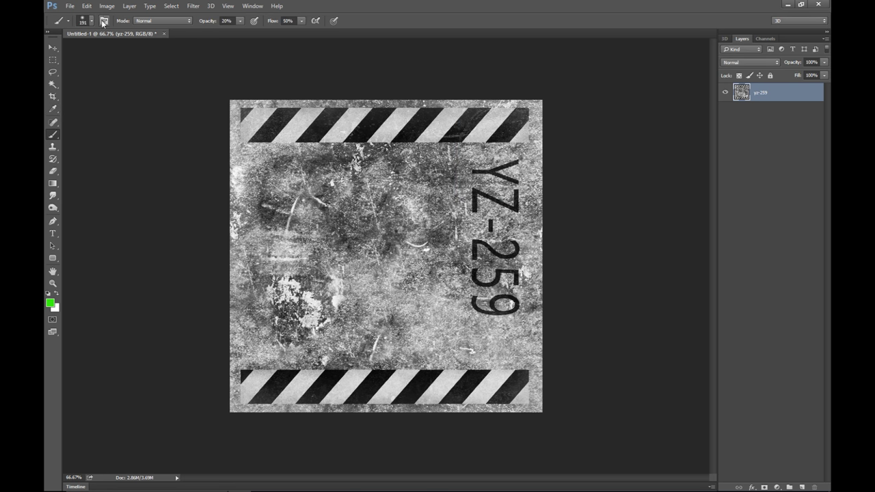
click(71, 7)
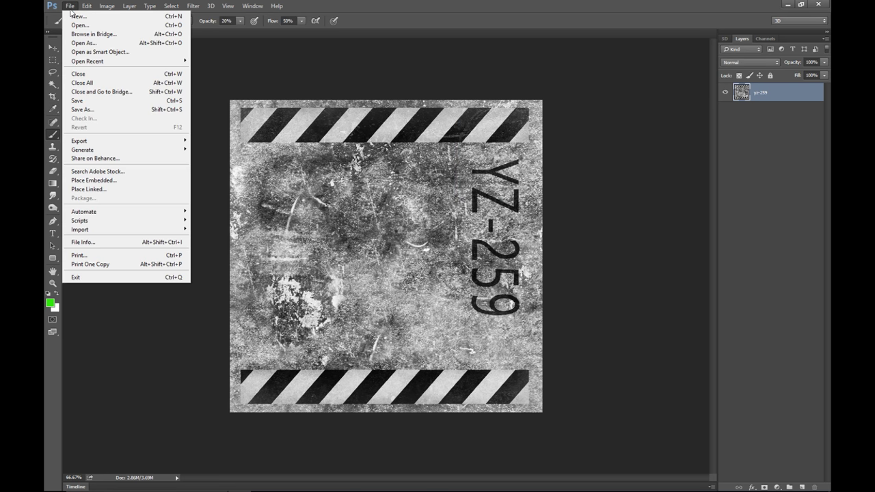
click(105, 114)
click(186, 189)
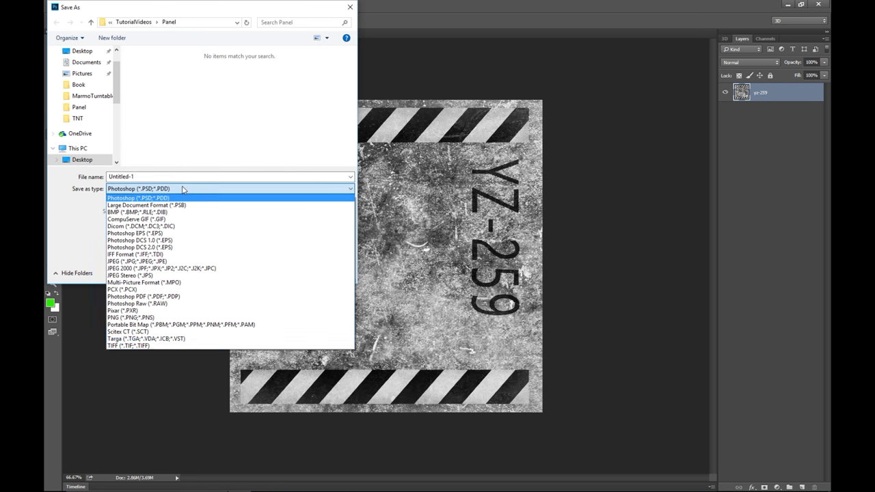
click(187, 264)
double_click(145, 175)
text(AO)
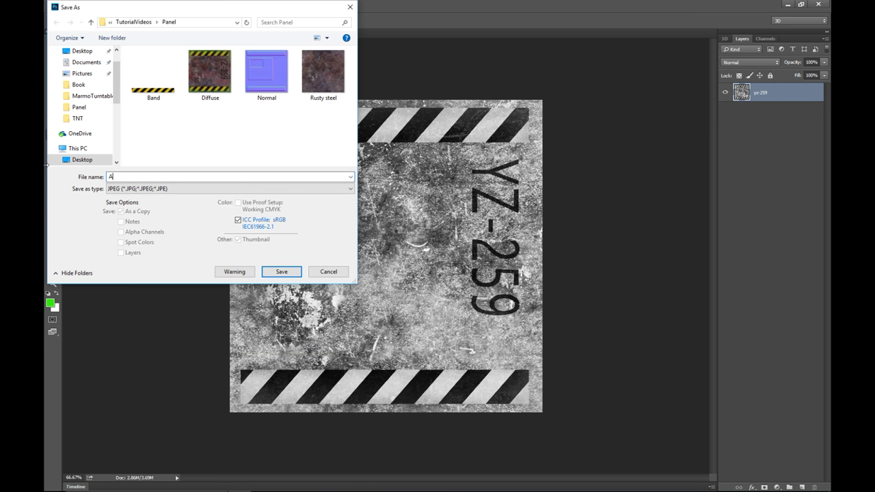
click(282, 272)
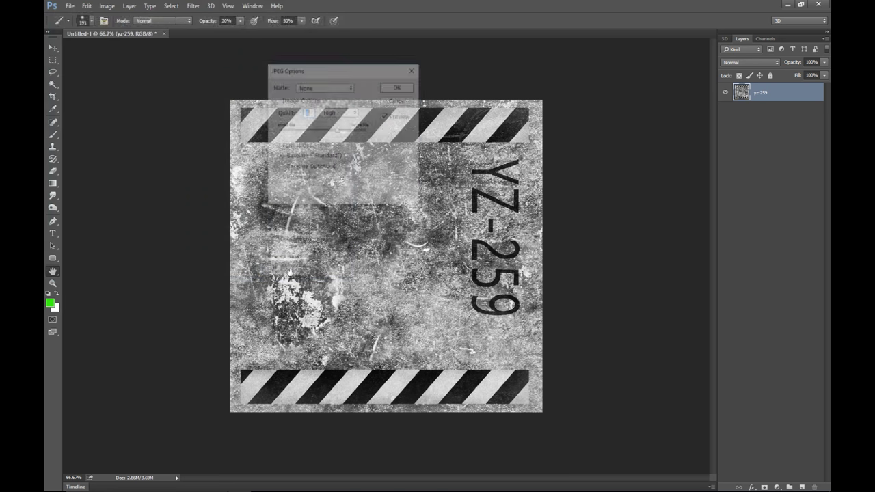
click(399, 88)
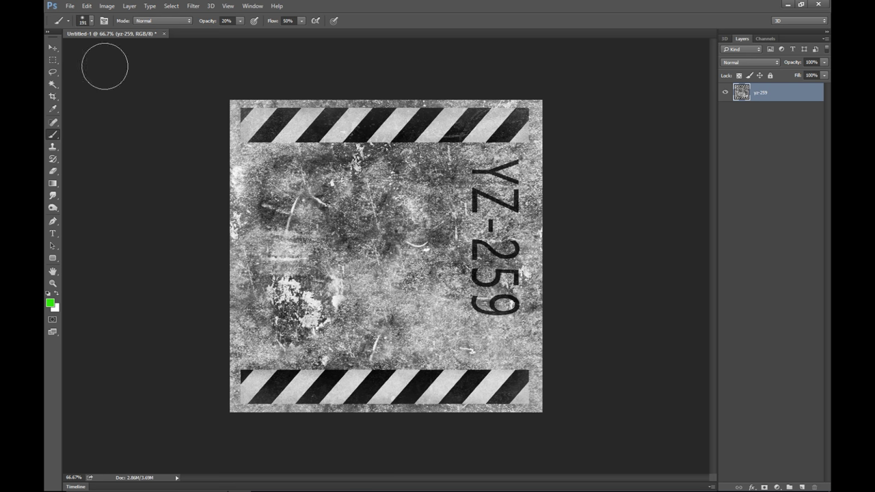
- Brighten the greyscale texture further, to about 53, with contrast at -11
click(106, 7)
mouse_move(87, 6)
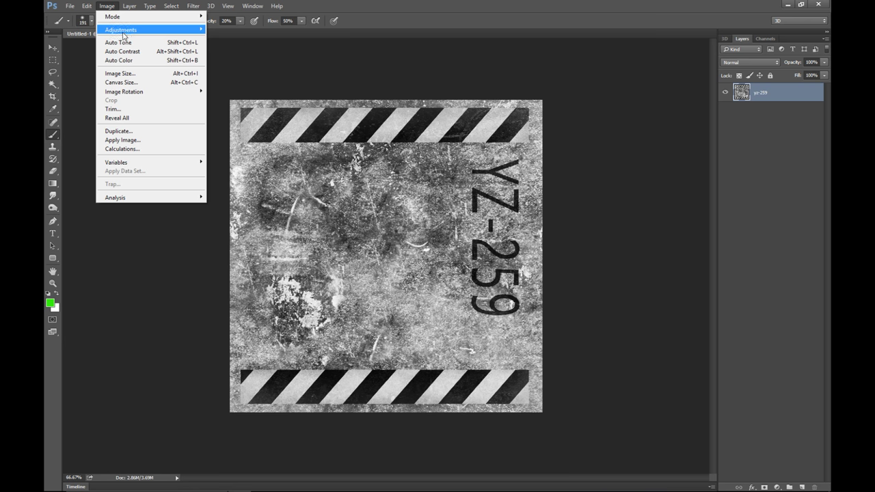
mouse_move(171, 30)
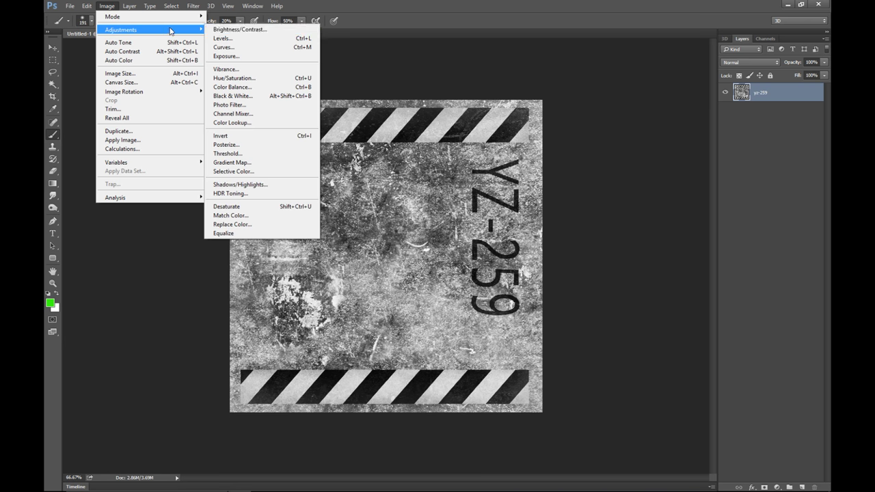
click(253, 30)
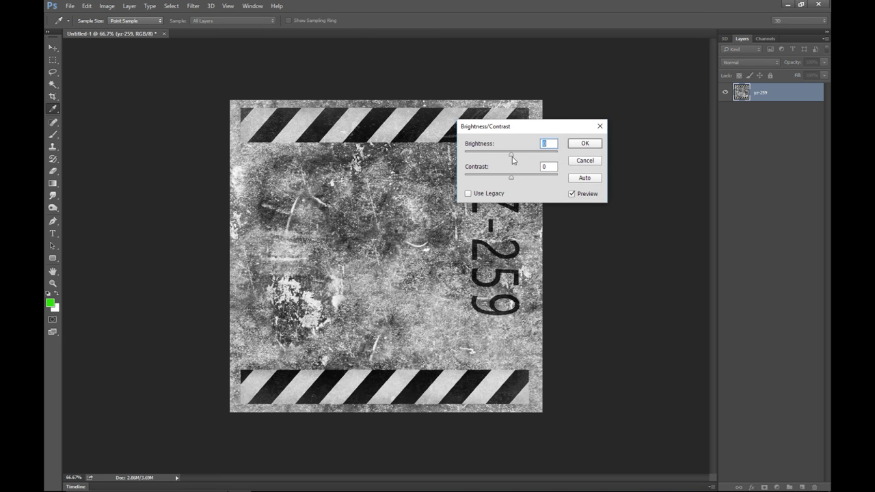
drag(511, 155, 535, 160)
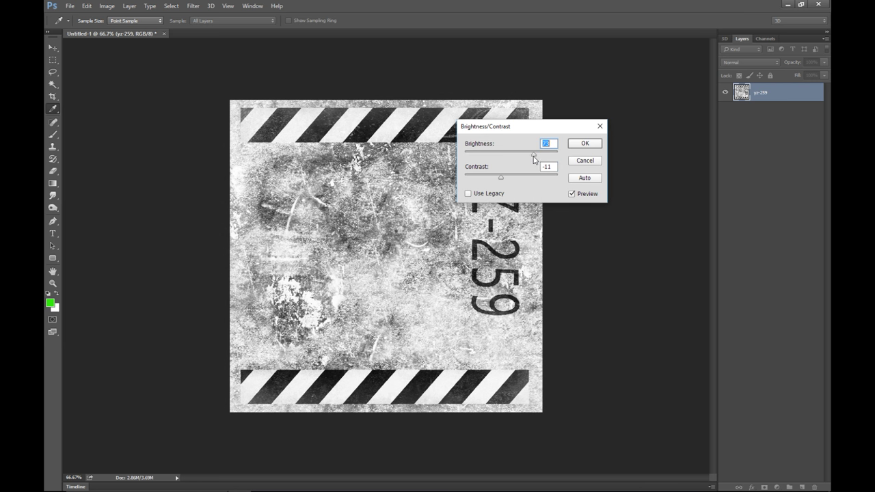
click(584, 142)
key(b)
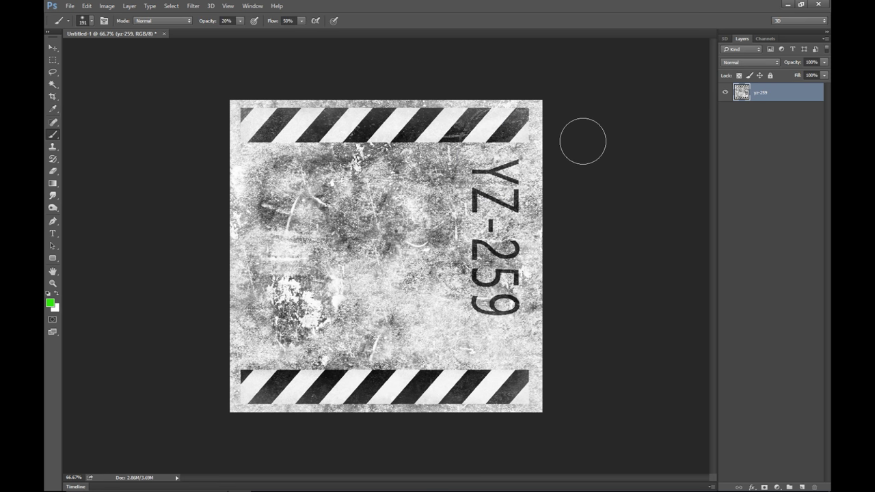
click(70, 6)
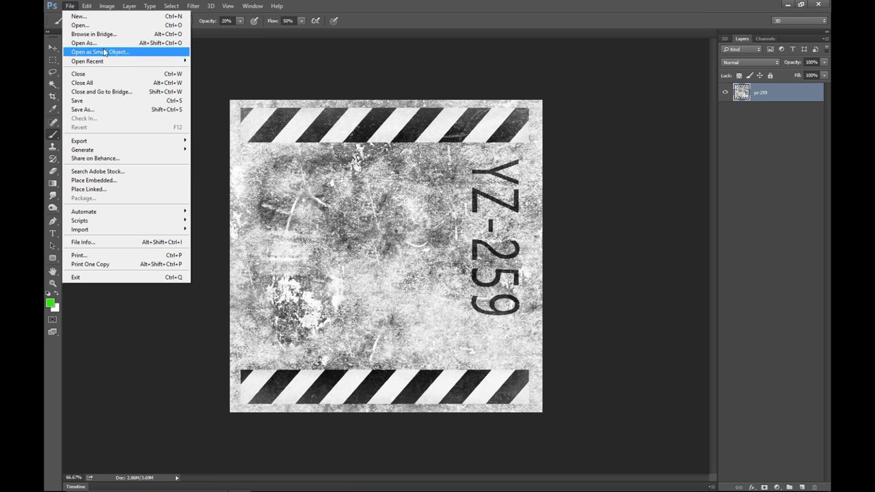
- Save the grey texture as a high-quality JPEG named Specular in the Panel folder
click(108, 111)
click(166, 188)
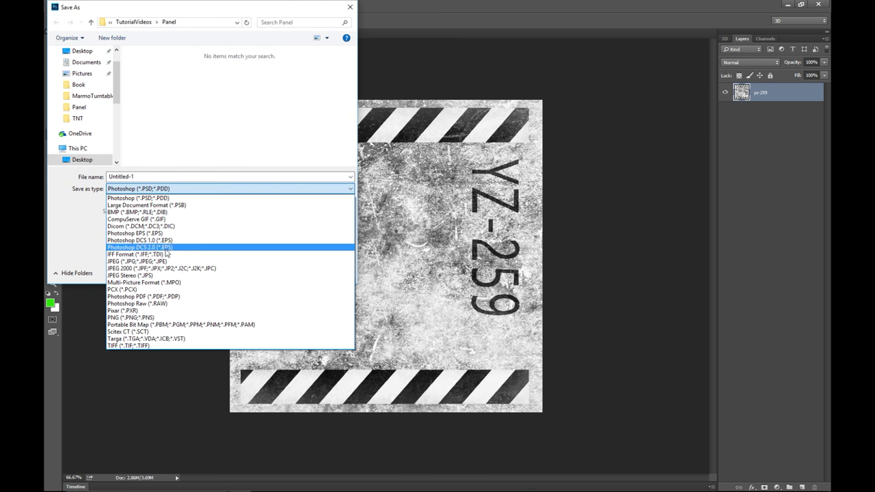
click(170, 262)
double_click(151, 176)
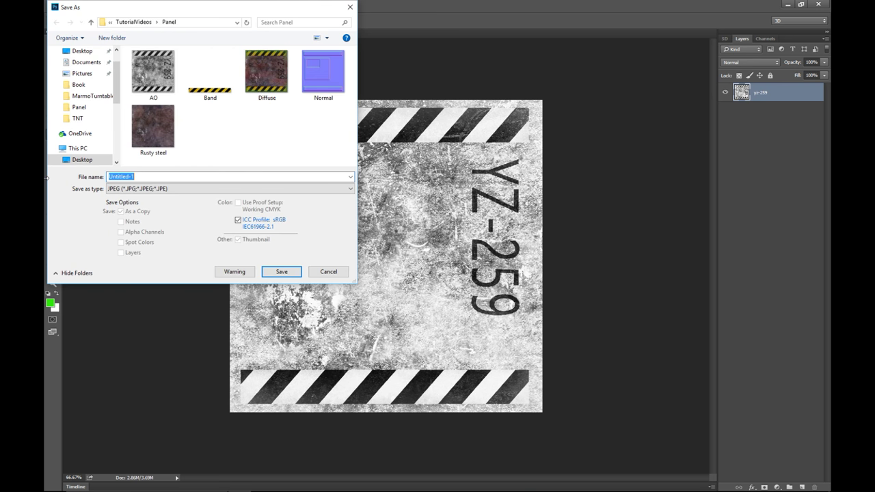
text(Specular)
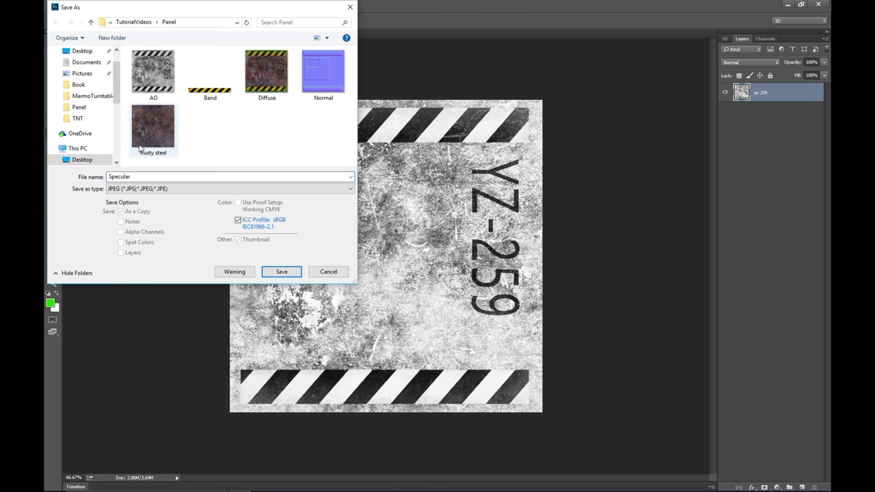
click(287, 272)
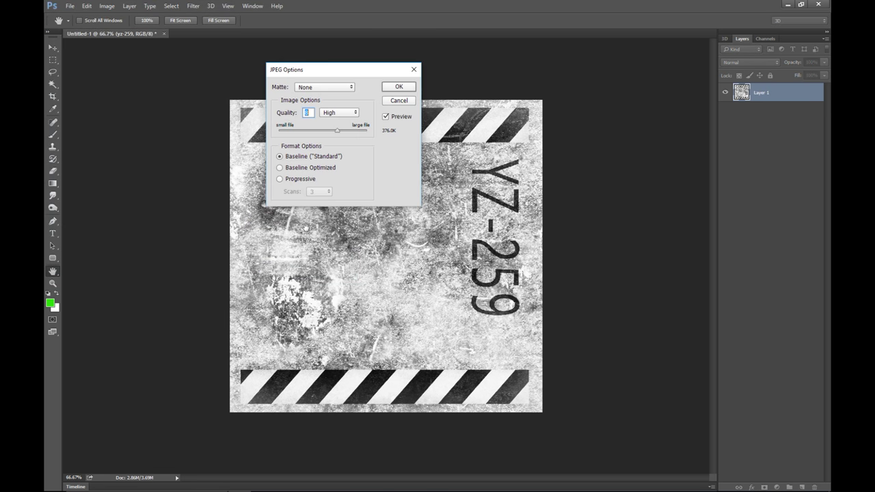
click(398, 87)
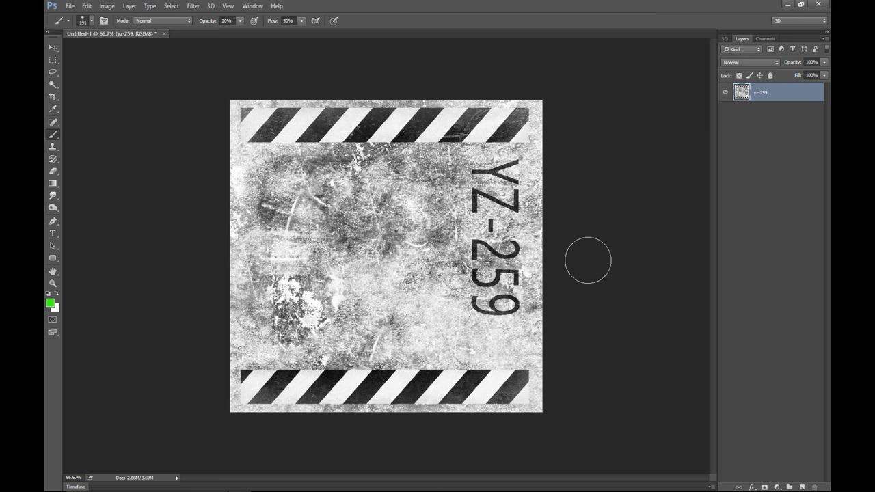
key(F9)
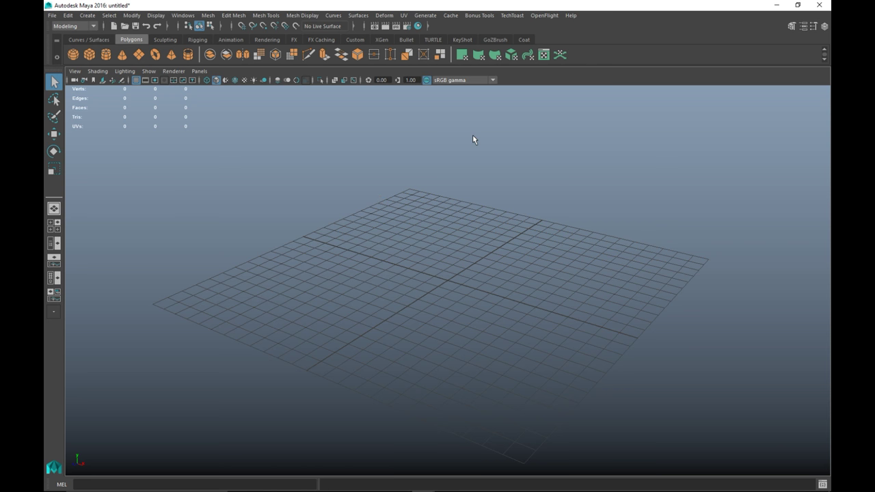
- Create a polygon plane with Subdivisions Width and Height set to 1
click(139, 54)
scroll(517, 291, up, 5)
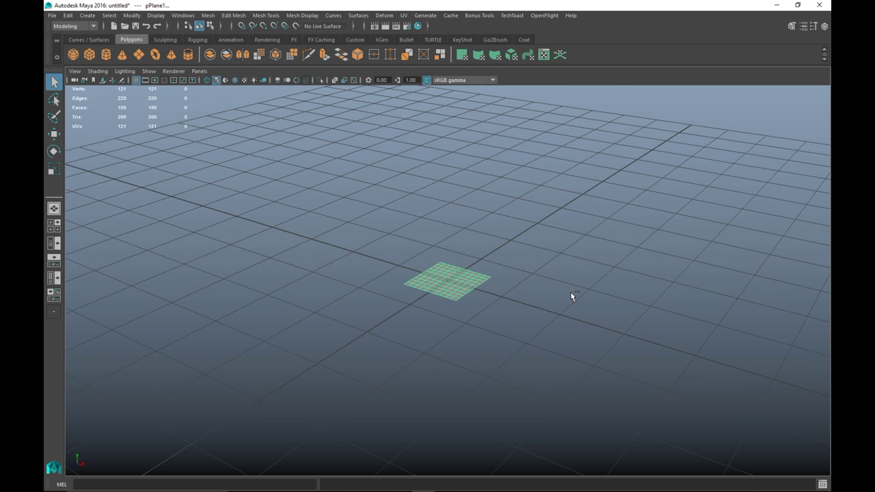
key(ctrl+a)
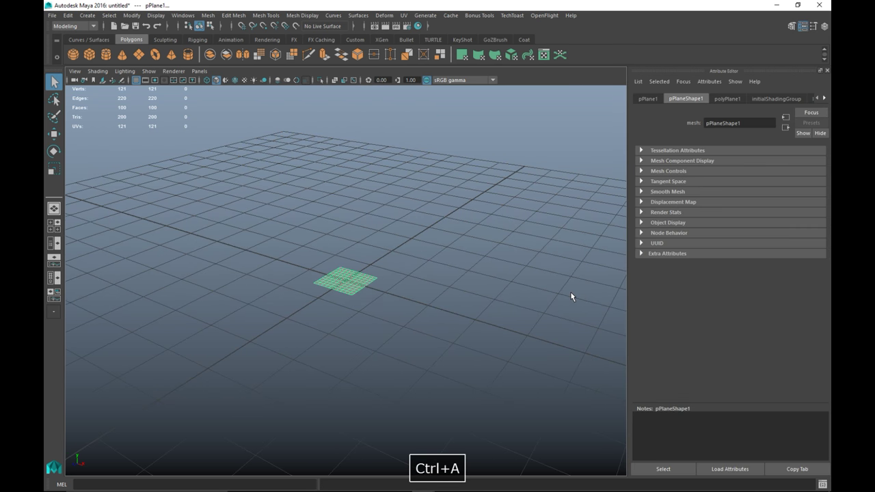
click(727, 99)
click(729, 186)
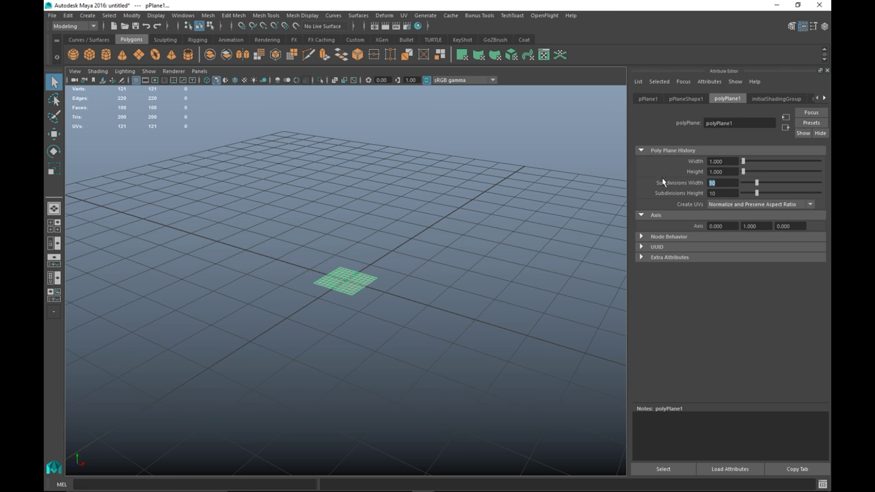
text(1)
click(724, 191)
text(1)
click(719, 184)
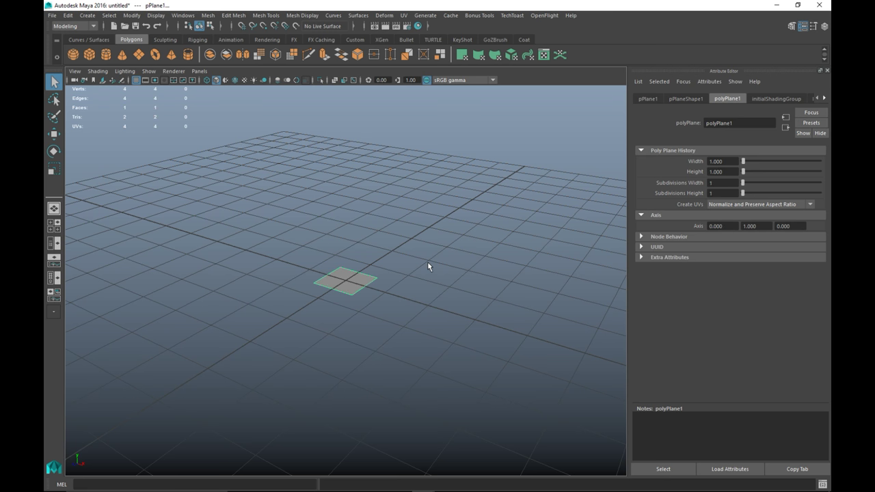
scroll(431, 268, up, 2)
scroll(424, 276, up, 2)
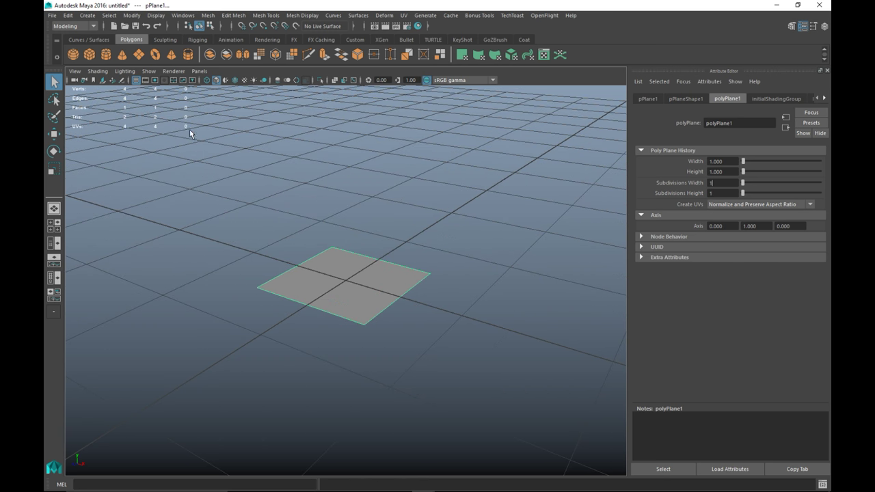
- Scale the plane up uniformly until it is far larger than the grid
right_click(339, 272)
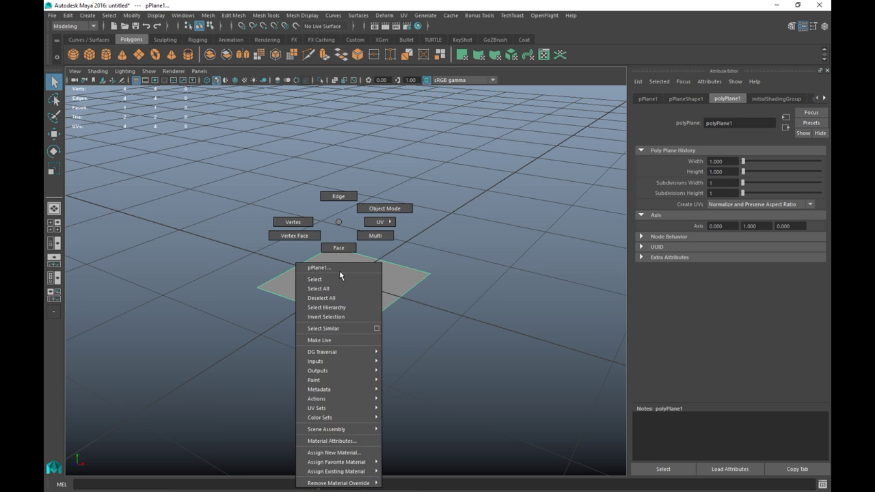
click(371, 217)
alt+drag(428, 286, 447, 320)
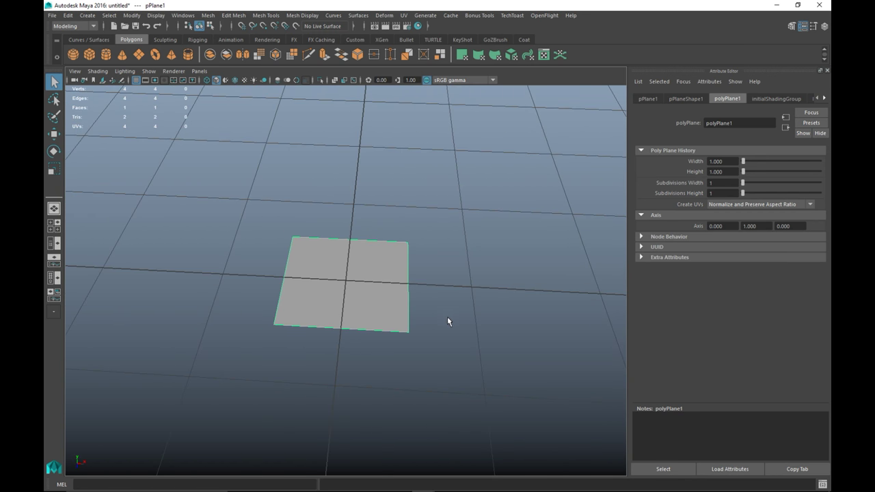
key(r)
scroll(376, 307, down, 5)
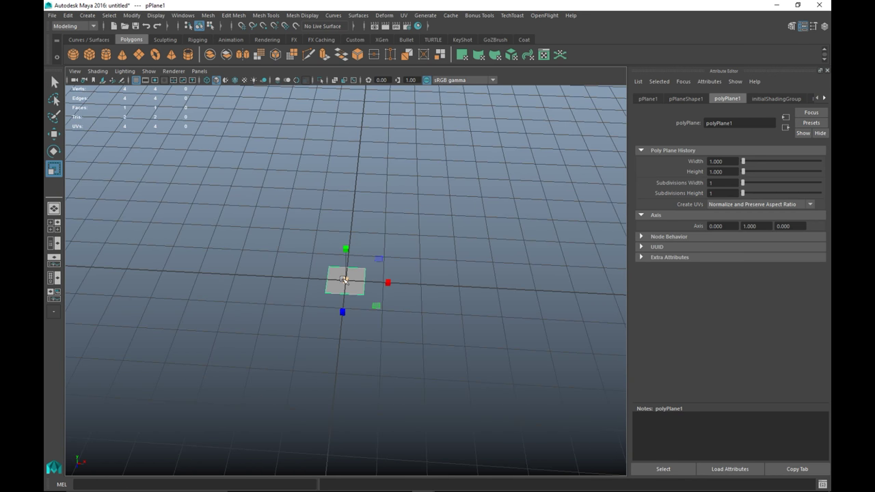
drag(345, 281, 520, 308)
scroll(412, 312, down, 5)
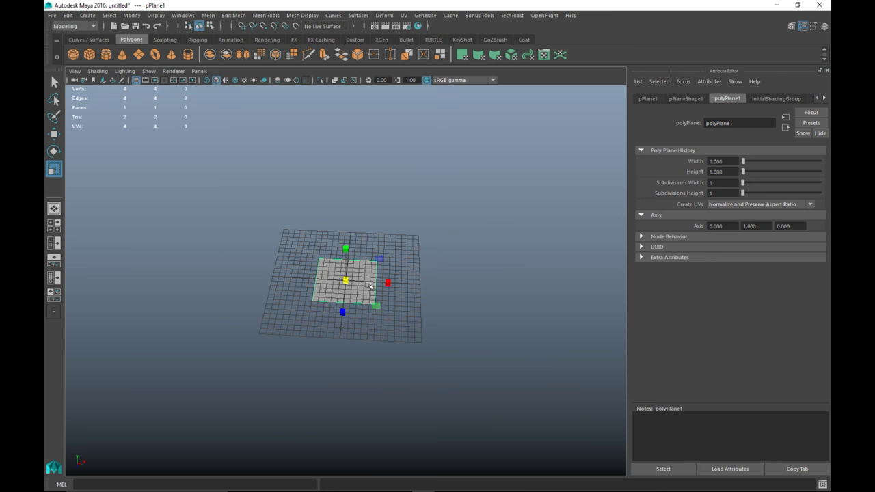
drag(346, 280, 628, 300)
drag(345, 280, 455, 297)
scroll(455, 297, down, 3)
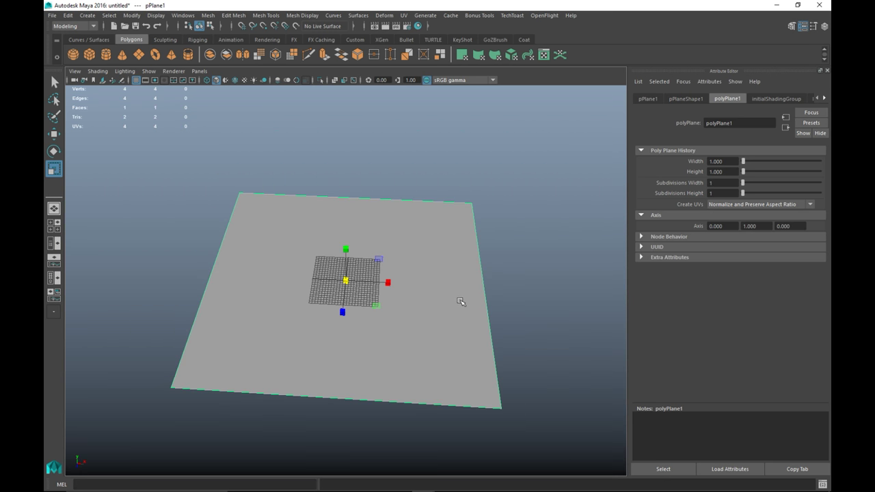
drag(393, 316, 422, 248)
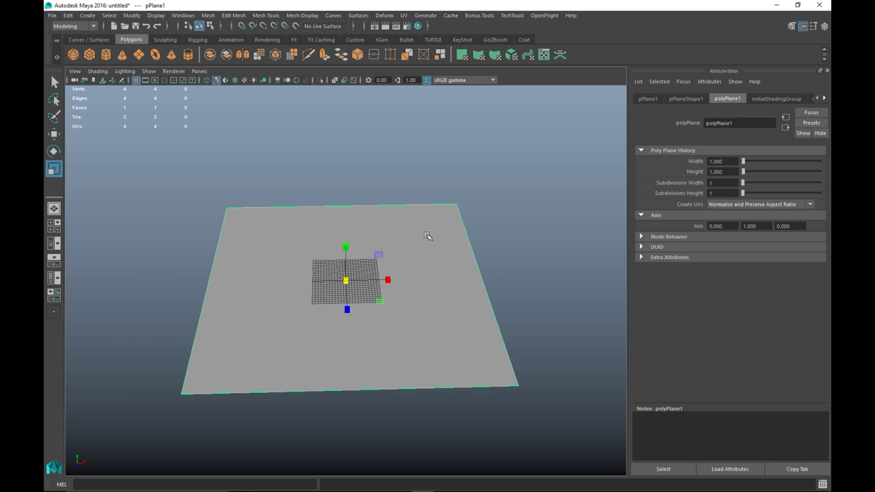
- Bring up the Assign New Material chooser, then close it without assigning anything
right_click(433, 222)
right_click(433, 222)
click(438, 453)
click(377, 120)
- Check the plane's UVs in the UV Editor, framing the 0-1 tile
click(404, 15)
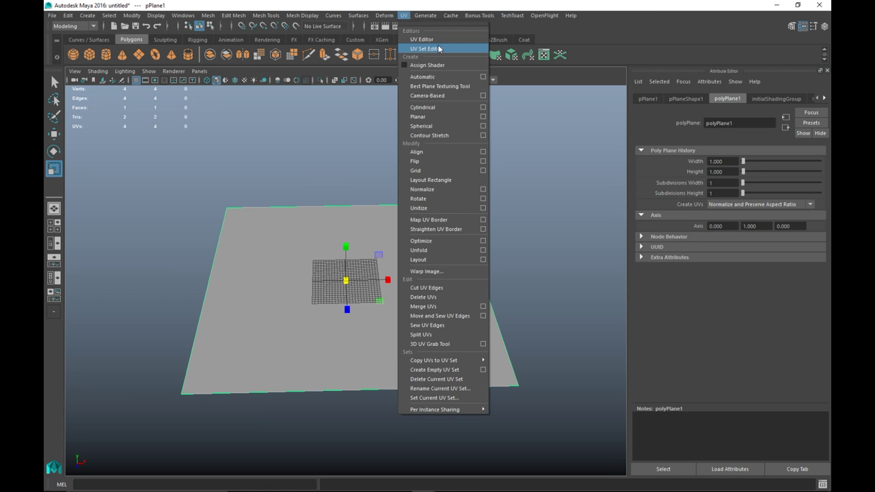
click(439, 43)
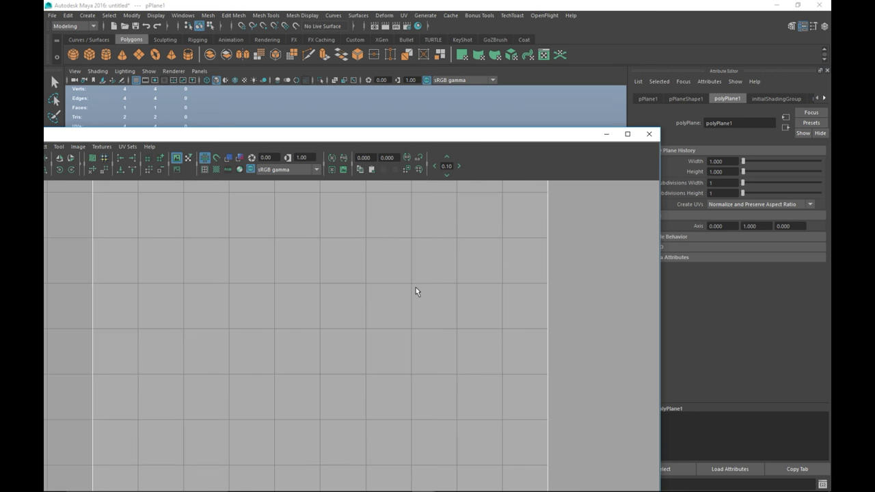
key(f)
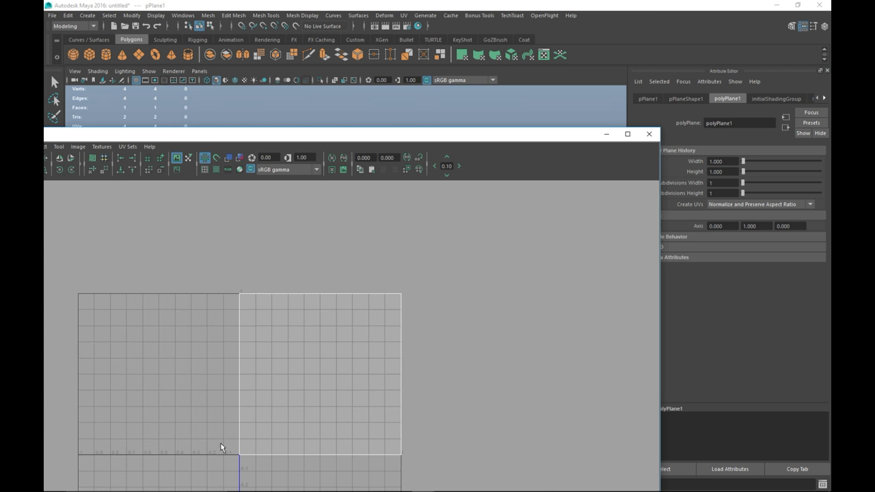
click(650, 134)
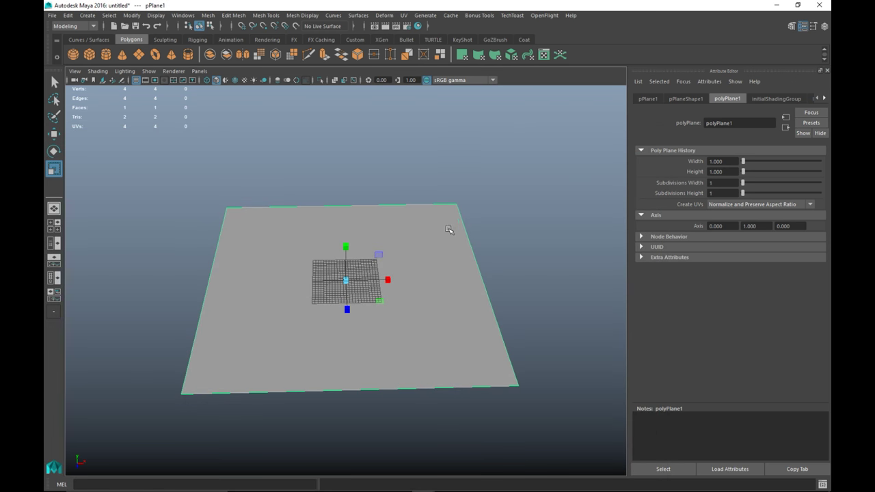
- Assign a new Blinn material, blinn1, to the plane
right_click(417, 222)
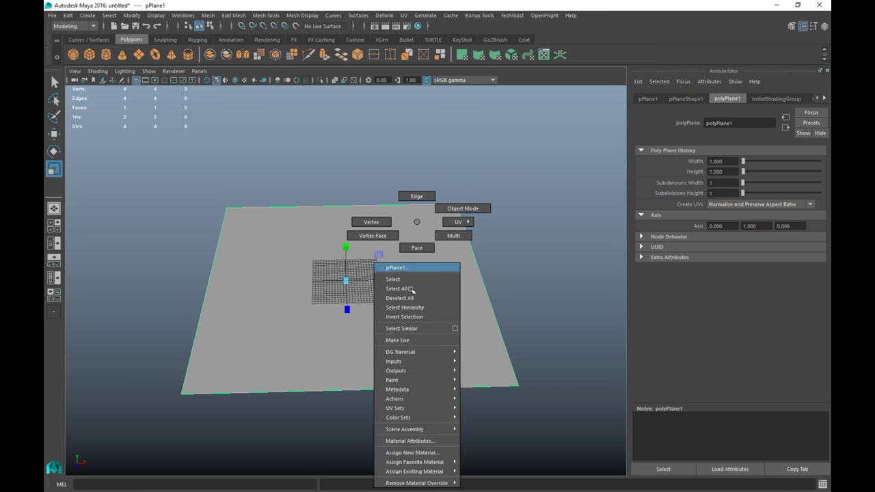
click(423, 452)
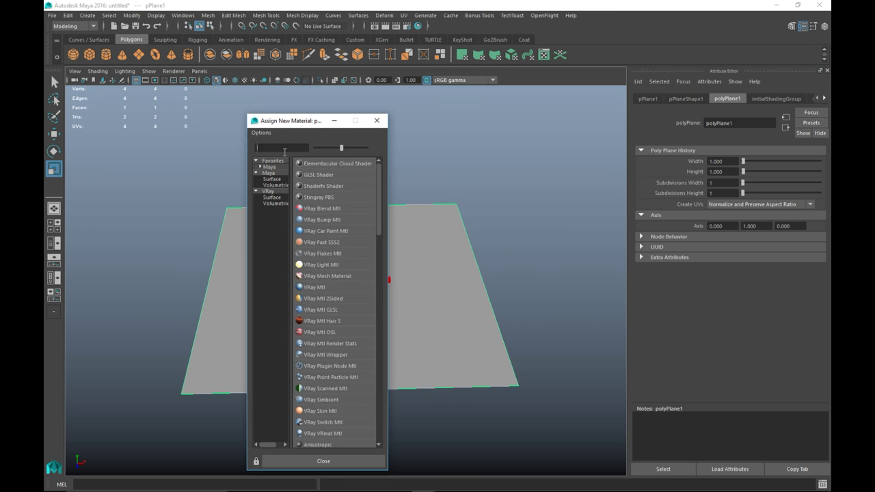
text(la)
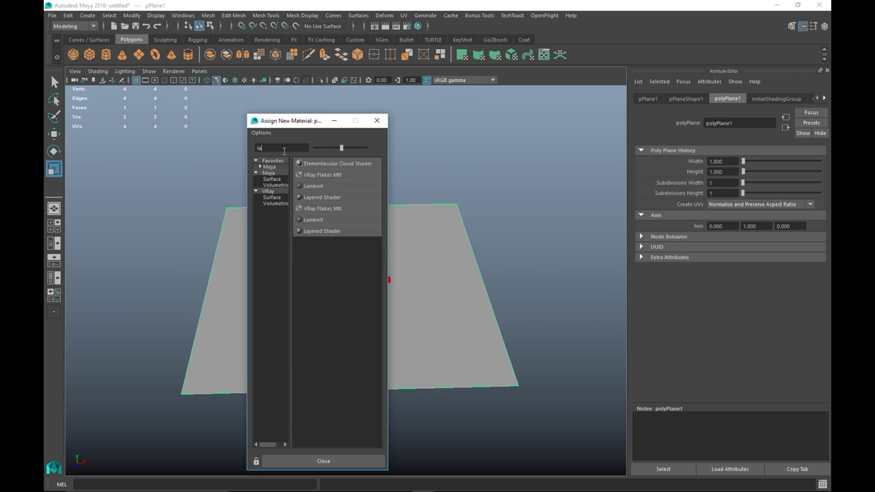
drag(279, 147, 137, 149)
text(bli)
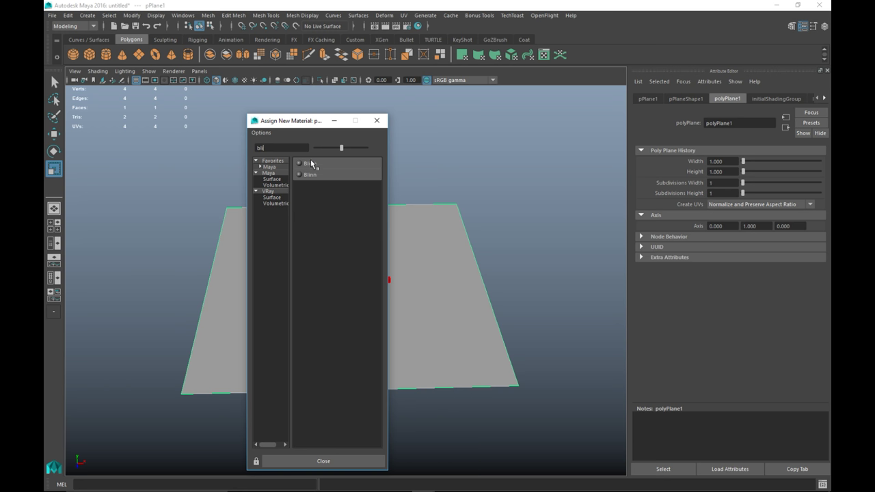
click(314, 164)
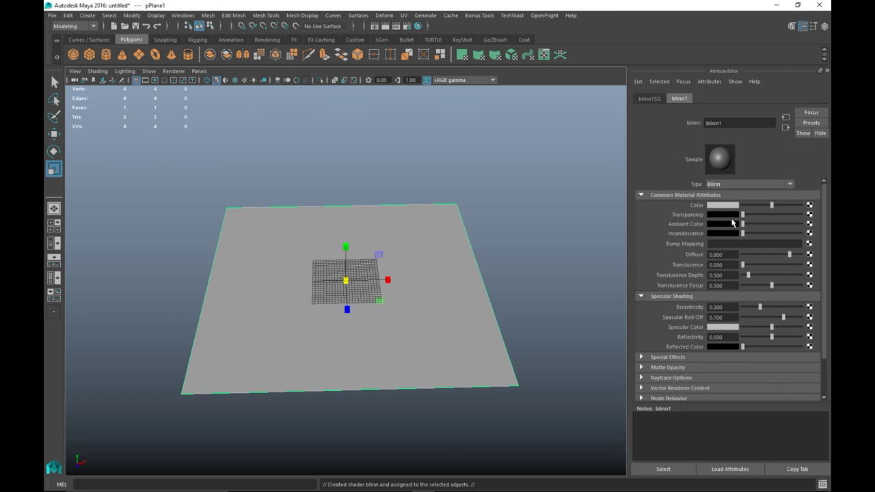
- Connect a new file texture to blinn1's Color attribute
click(809, 205)
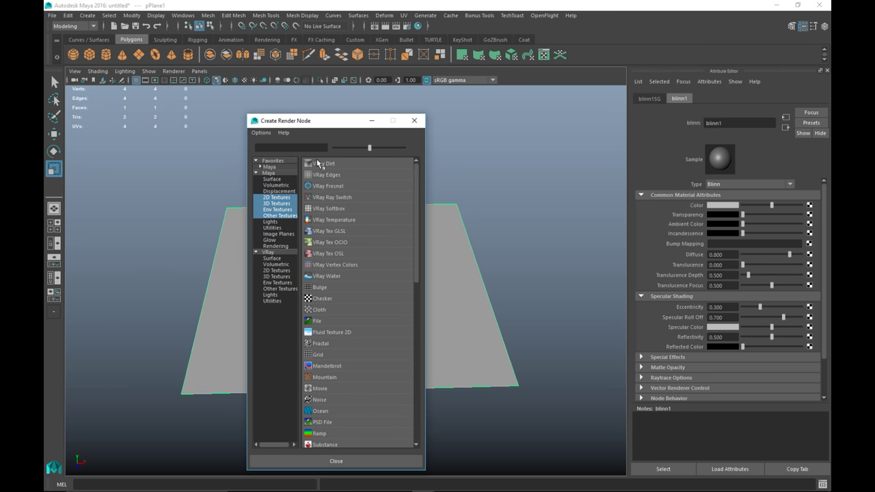
text(file)
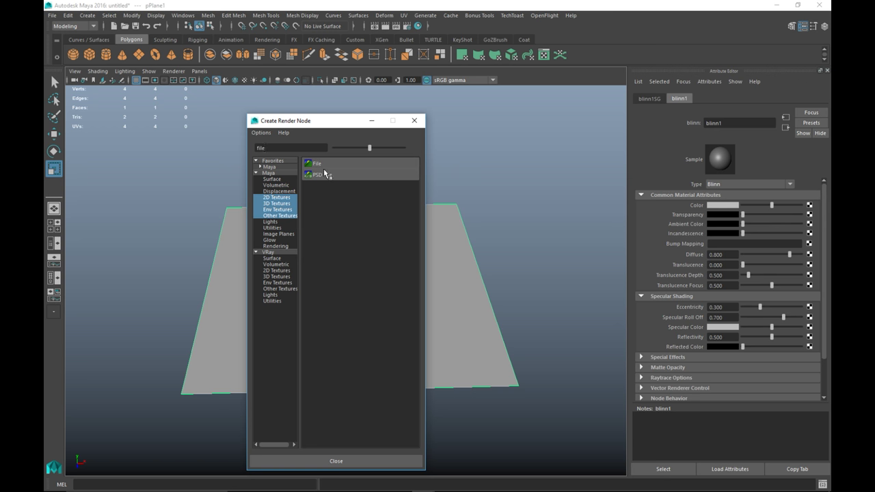
click(319, 164)
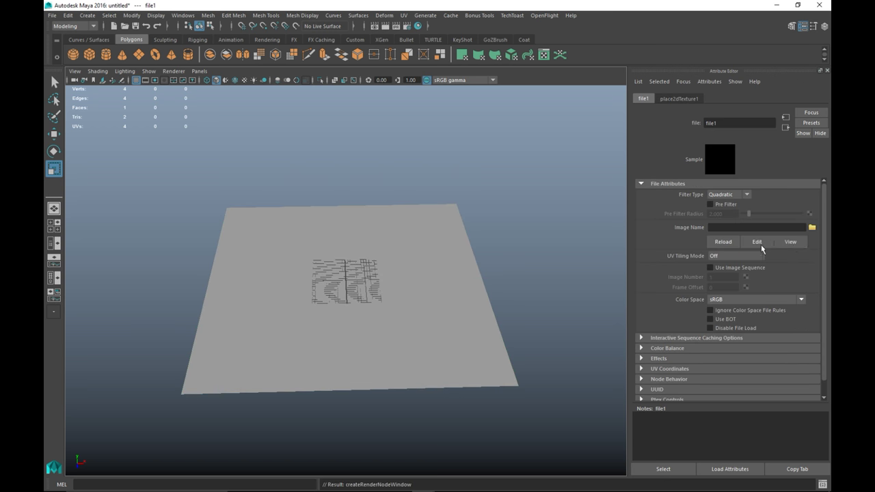
- Load Diffuse.jpg from 3D Resources > TutorialVideos > Panel and turn on Textured display
click(812, 227)
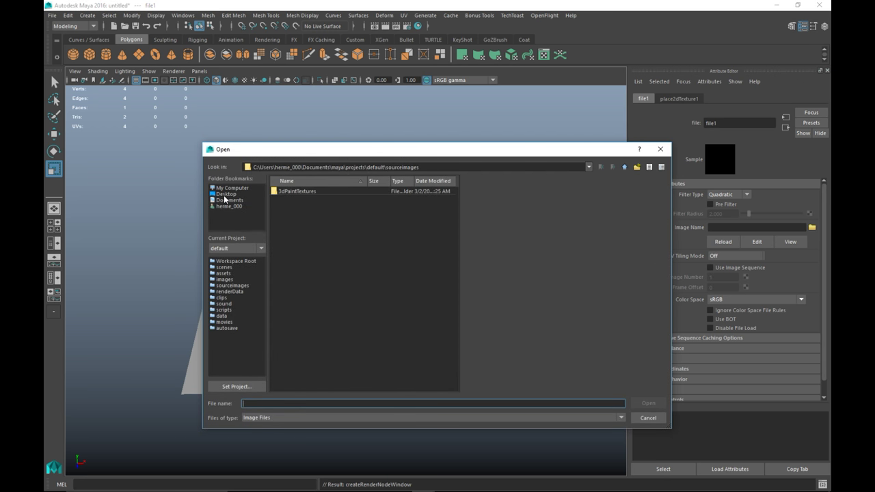
click(226, 195)
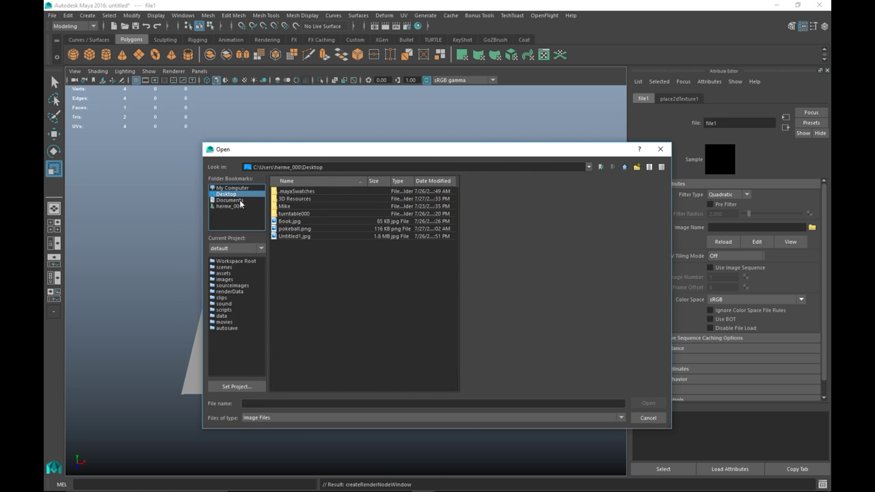
click(298, 200)
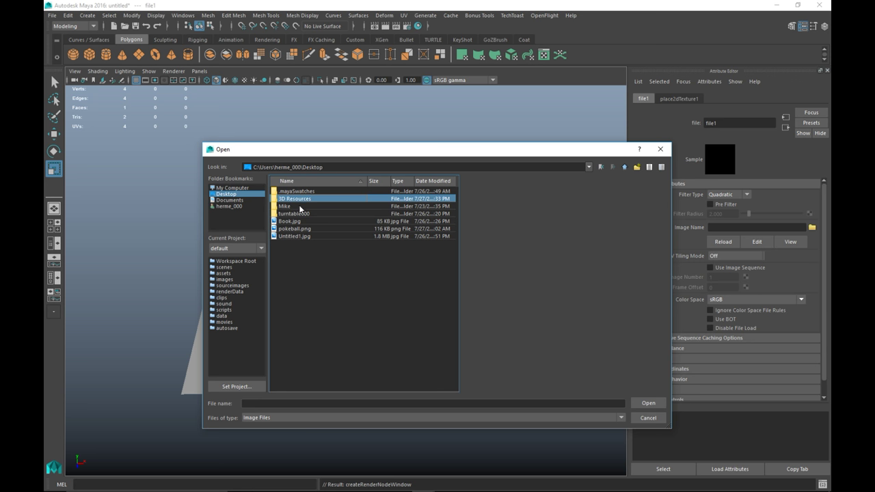
double_click(296, 201)
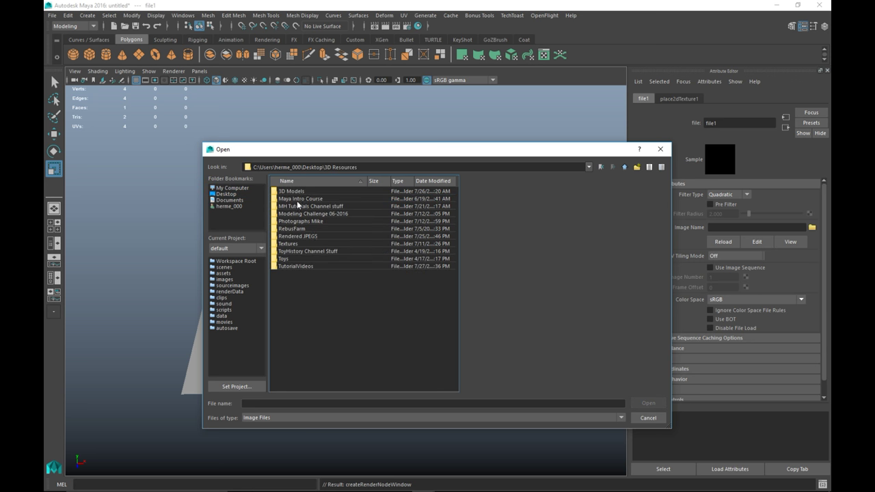
double_click(312, 267)
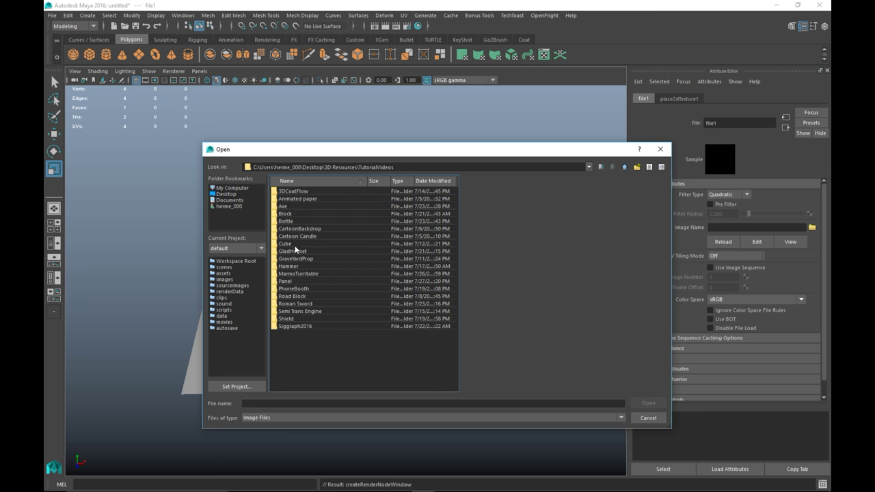
double_click(287, 281)
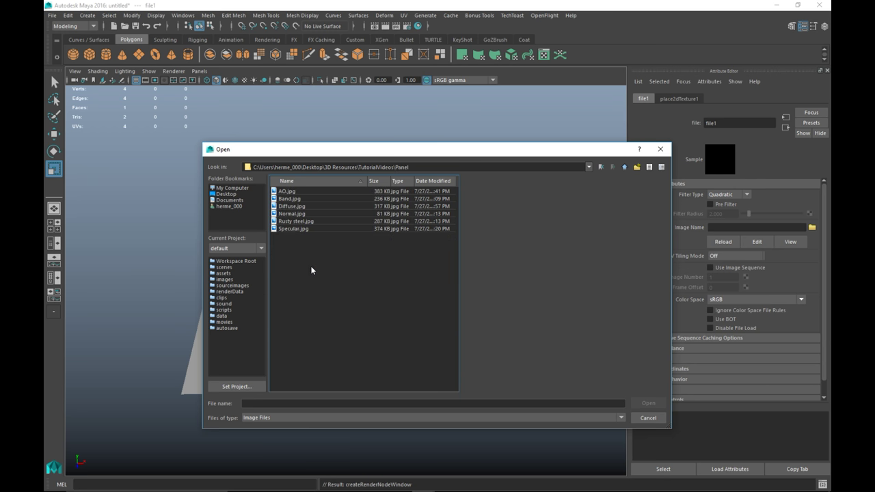
click(301, 207)
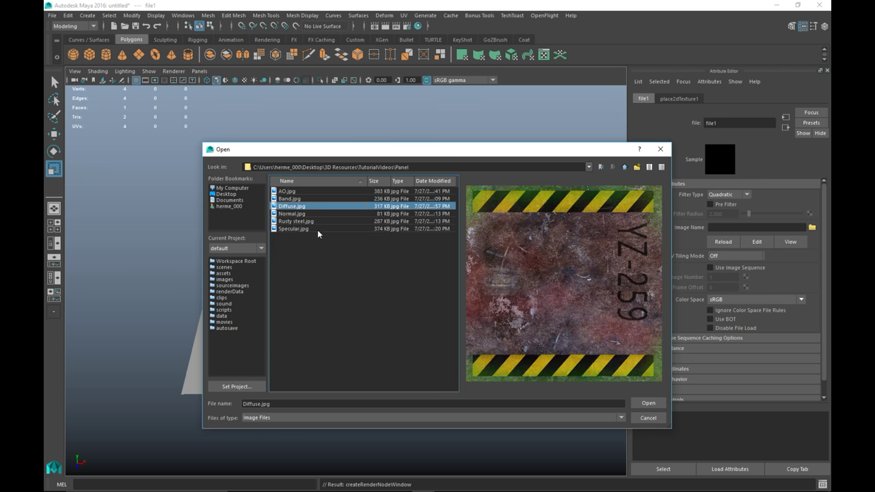
click(648, 403)
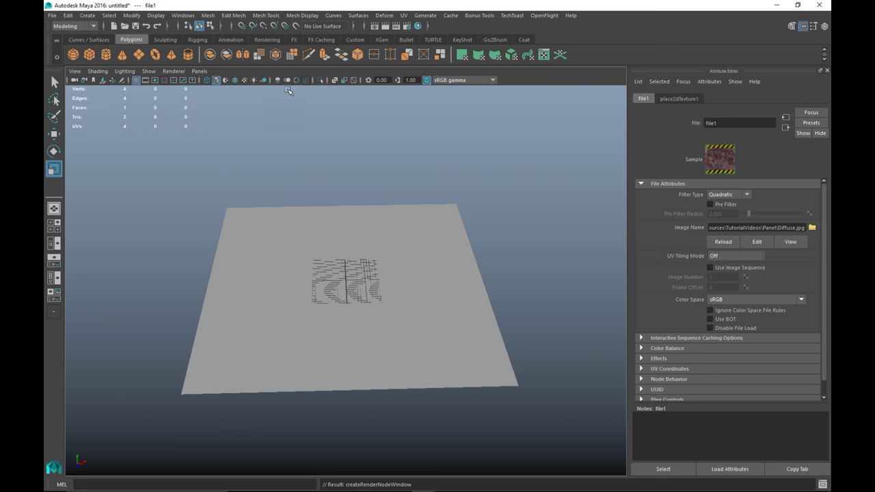
click(245, 81)
drag(289, 256, 385, 256)
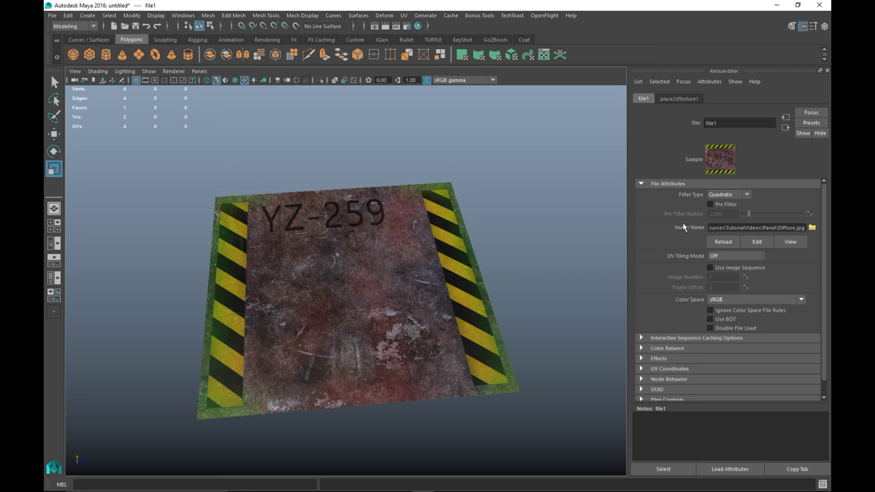
- Add a file bump map to blinn1 as Tangent Space Normals with bump depth 0.2
click(535, 197)
click(446, 274)
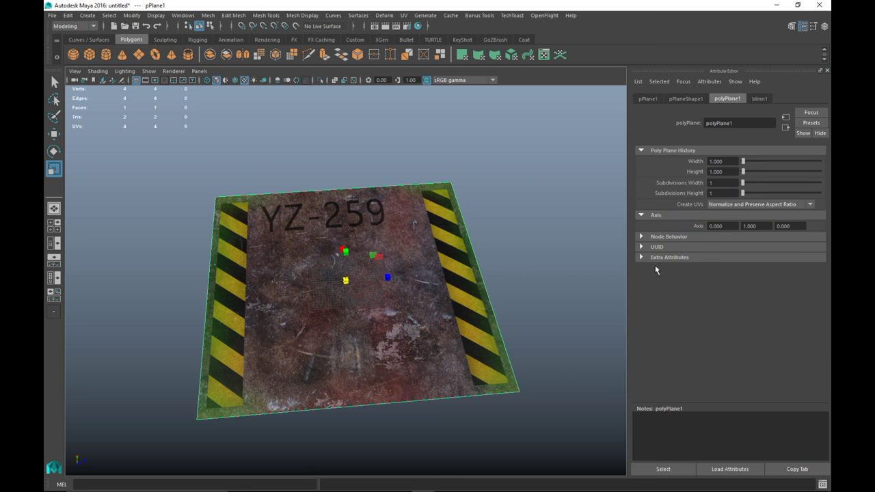
click(759, 100)
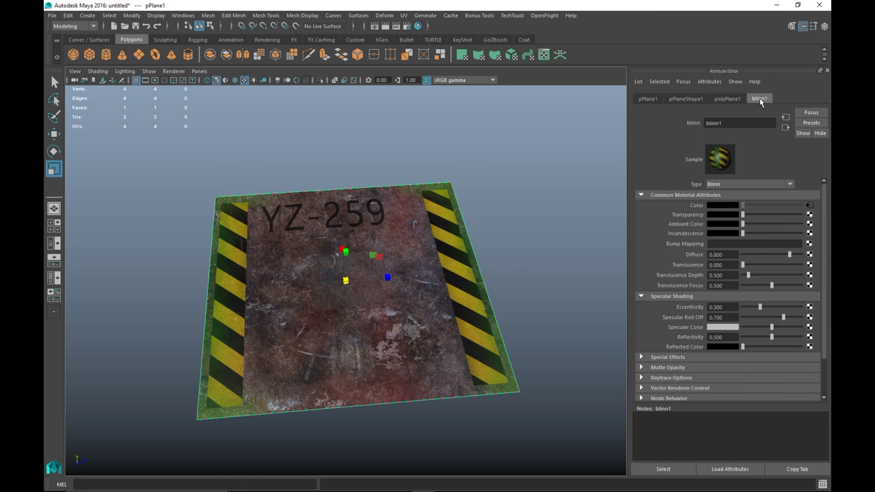
click(809, 244)
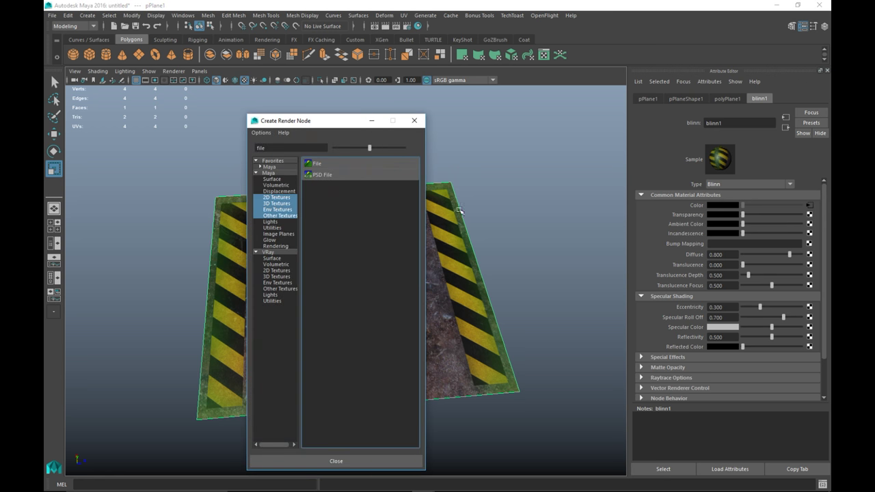
click(322, 165)
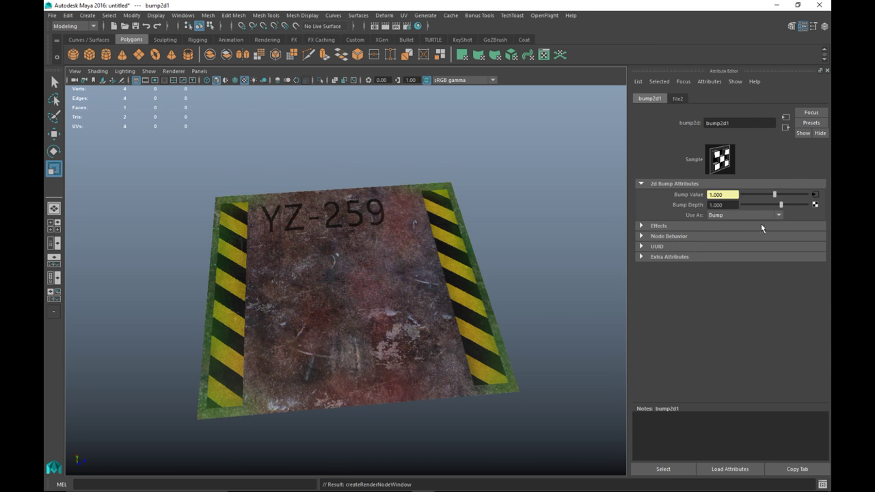
click(729, 216)
click(736, 235)
drag(783, 206, 768, 206)
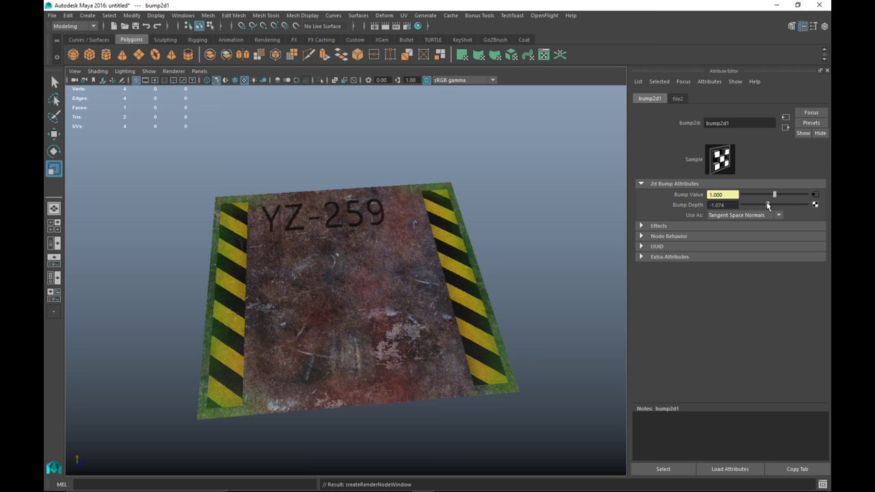
click(729, 206)
text(0.2)
key(Return)
- Load Normal.jpg into the bump map's file2 texture
click(677, 100)
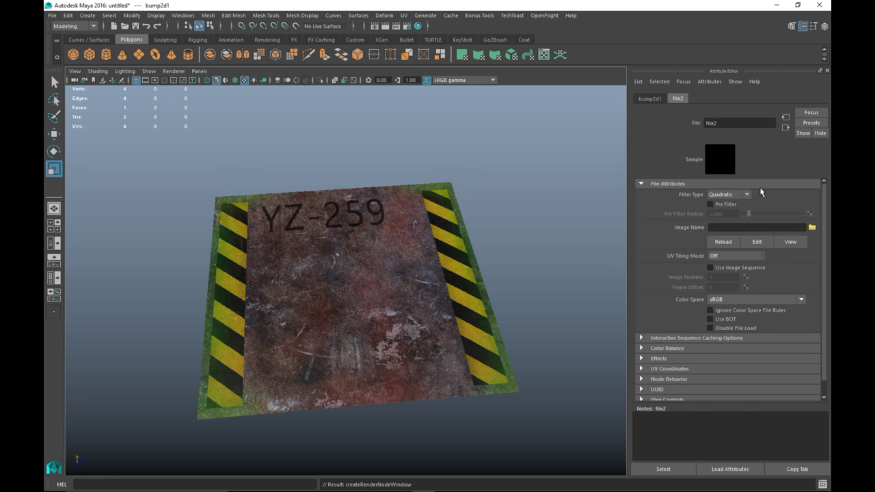
click(813, 227)
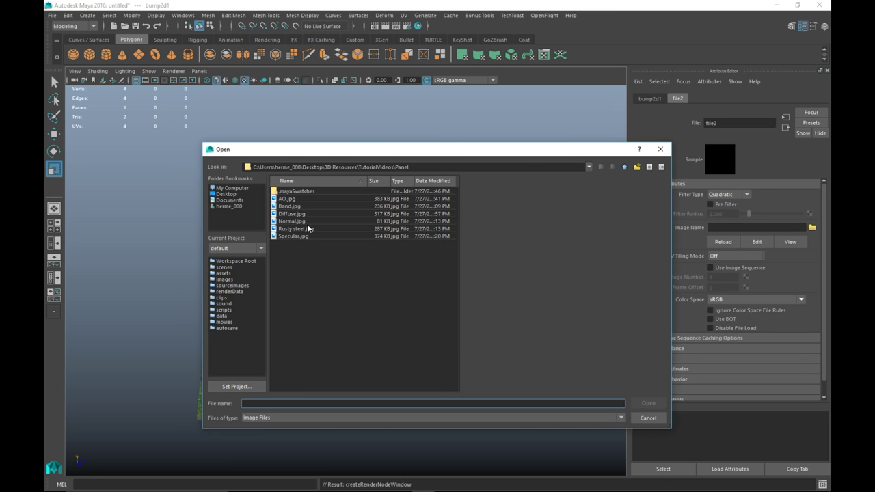
click(294, 222)
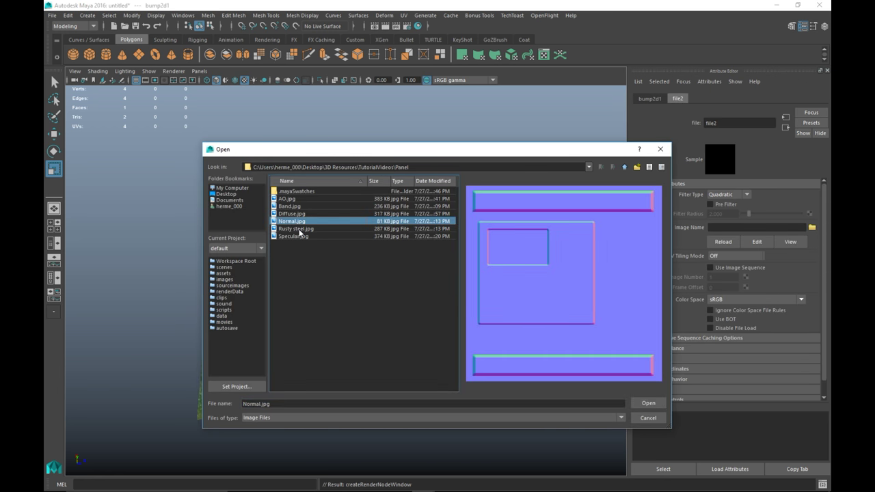
click(646, 403)
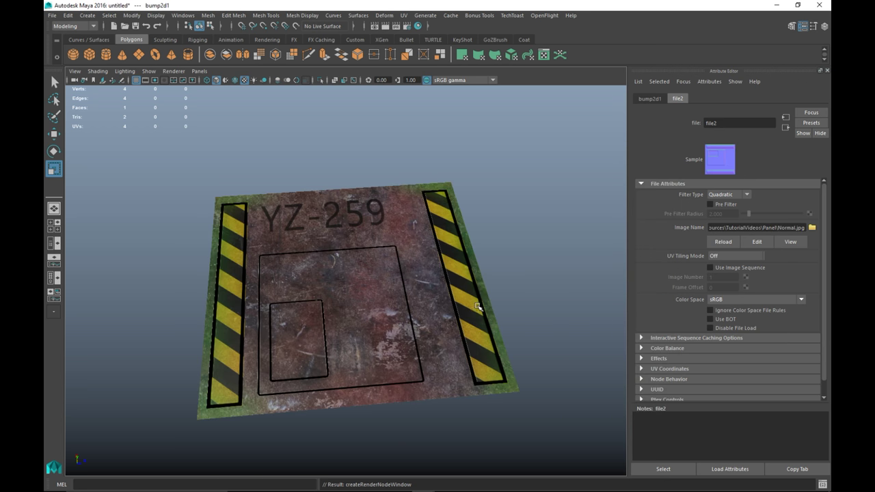
drag(463, 309, 367, 319)
- Raise bump2d1's Bump Depth to about 2.926 for stronger panel relief
click(649, 99)
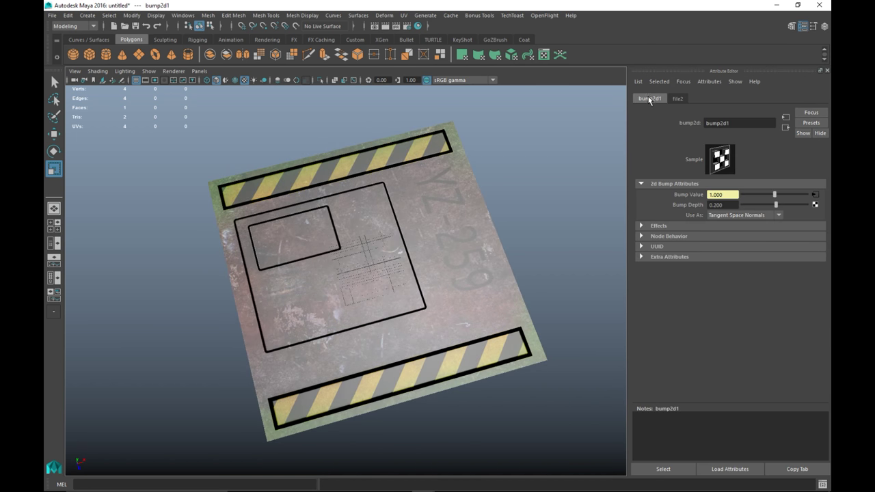
drag(777, 206, 793, 208)
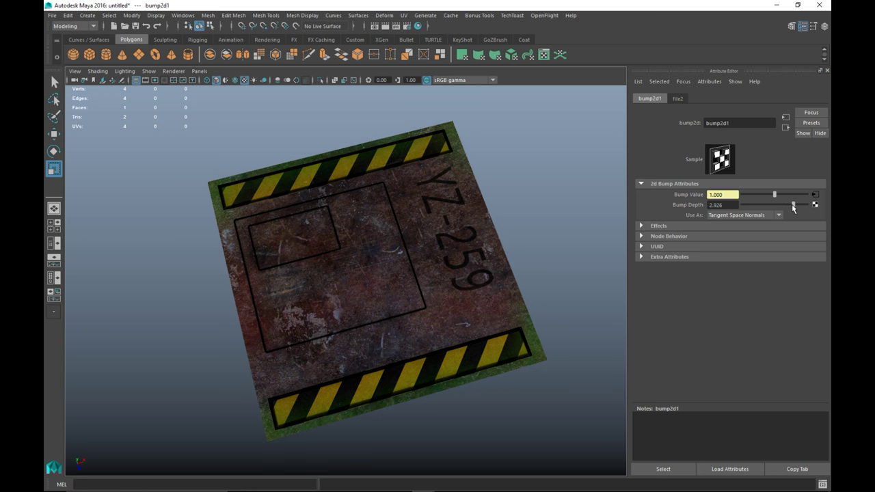
drag(418, 309, 522, 287)
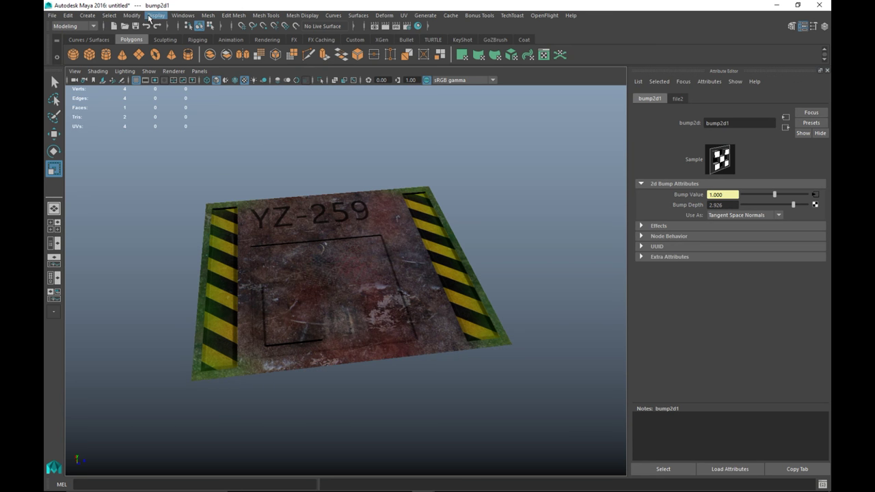
click(87, 15)
mouse_move(139, 67)
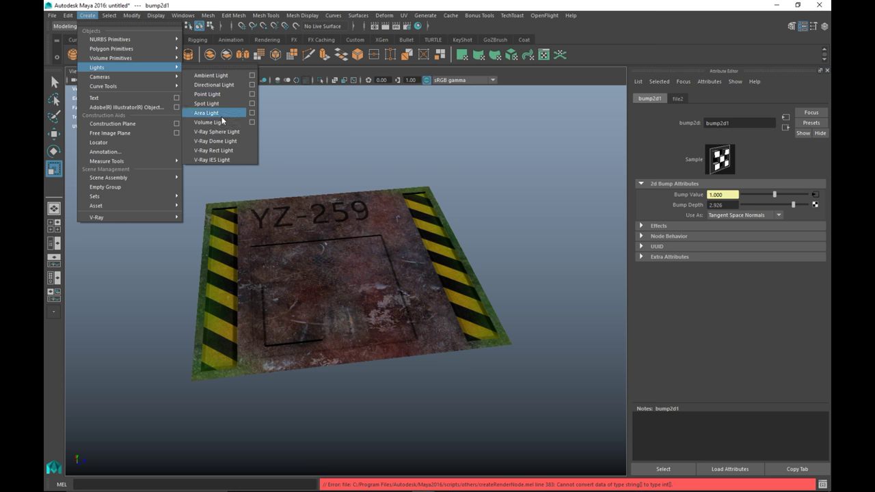
- Add pointLight1, move it above the plane, and light the viewport with scene lights
click(207, 94)
drag(272, 310, 296, 303)
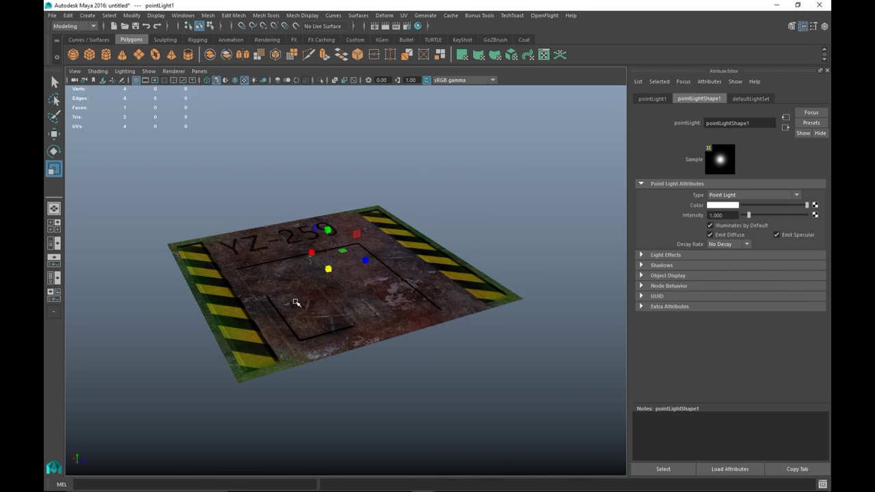
key(w)
drag(328, 226, 330, 136)
key(7)
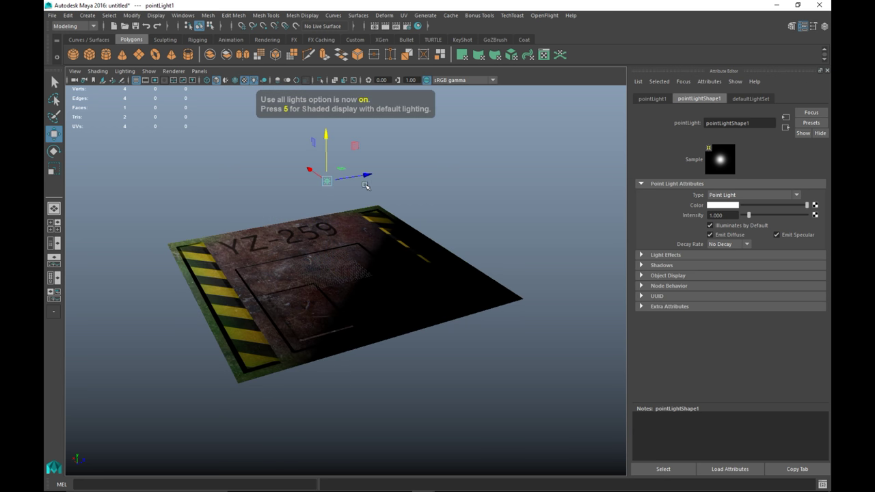
drag(367, 175, 490, 245)
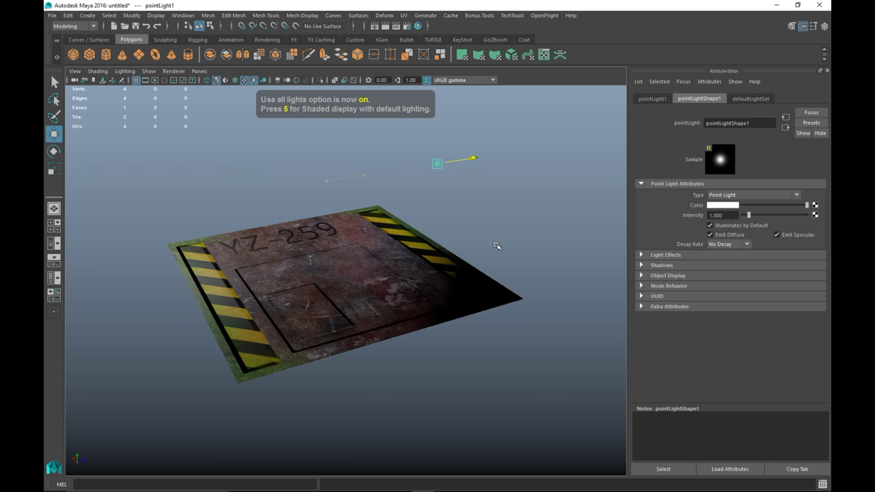
drag(465, 289, 397, 344)
- Orbit and zoom around the lit YZ-259 panel to inspect it from several angles
scroll(401, 351, up, 5)
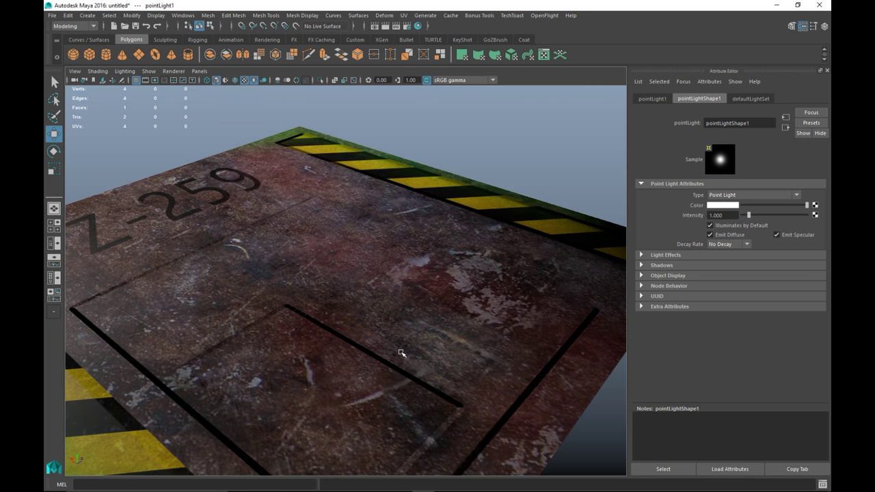
drag(394, 375, 421, 299)
scroll(422, 256, up, 3)
scroll(422, 281, down, 5)
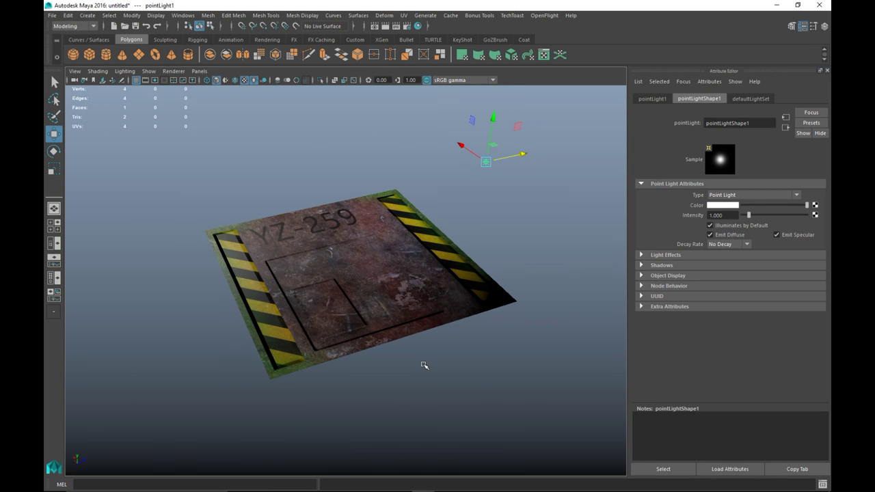
scroll(419, 364, up, 5)
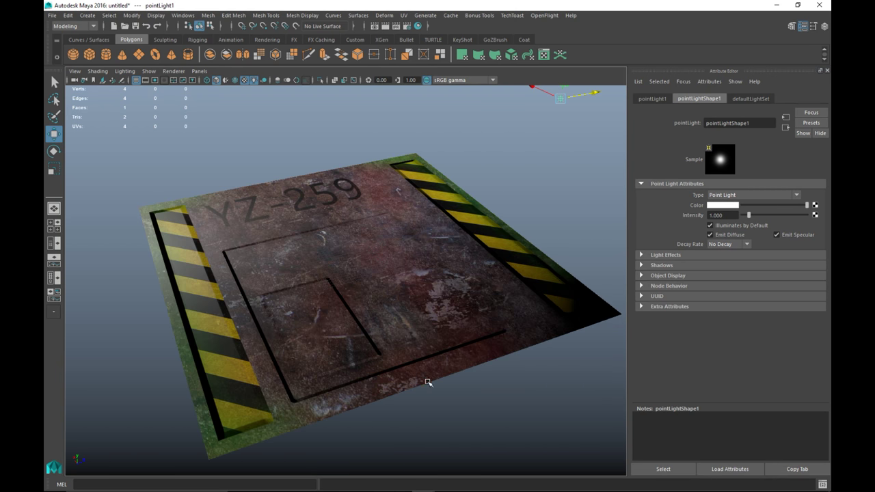
drag(482, 404, 477, 383)
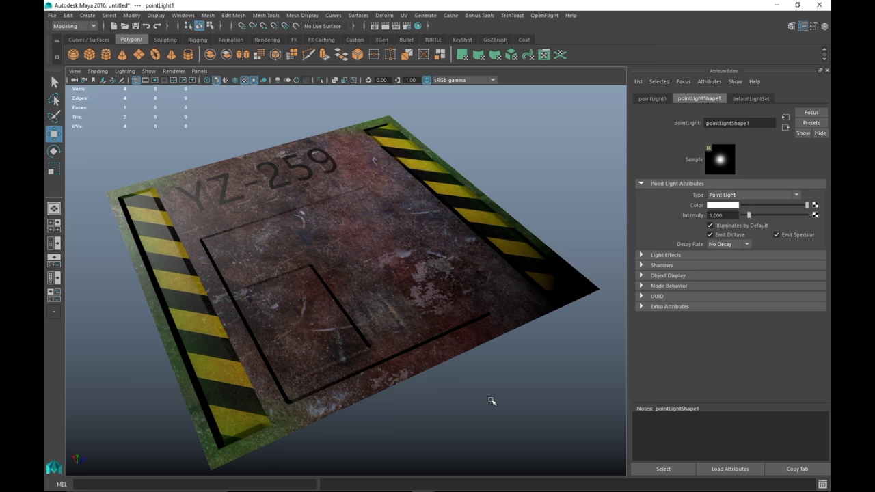
drag(492, 400, 420, 388)
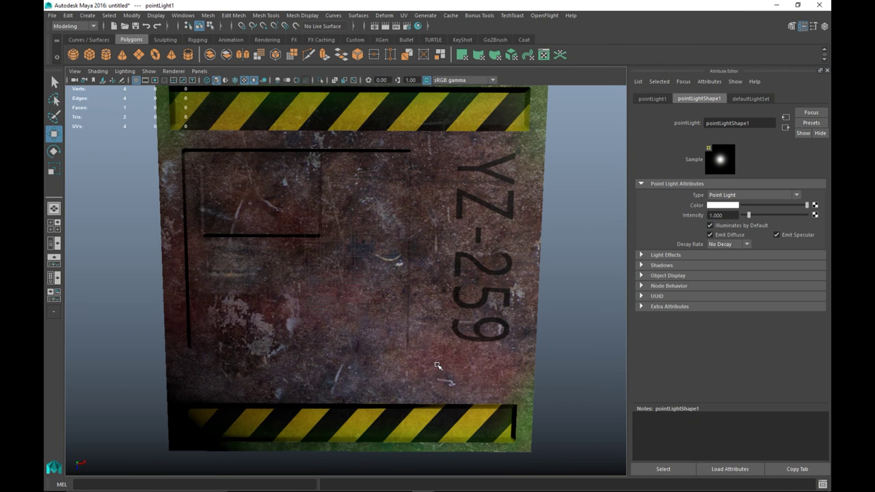
drag(483, 380, 470, 343)
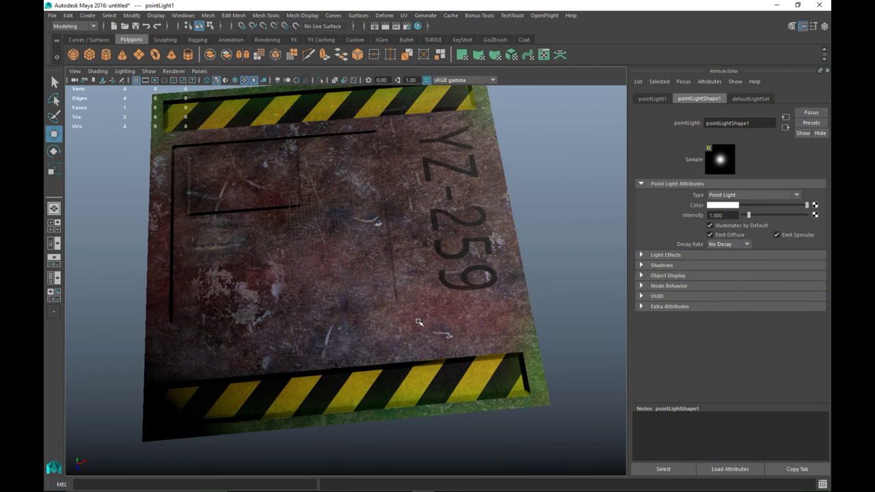
- Open the UV Editor for the textured plane and select its single face
click(420, 323)
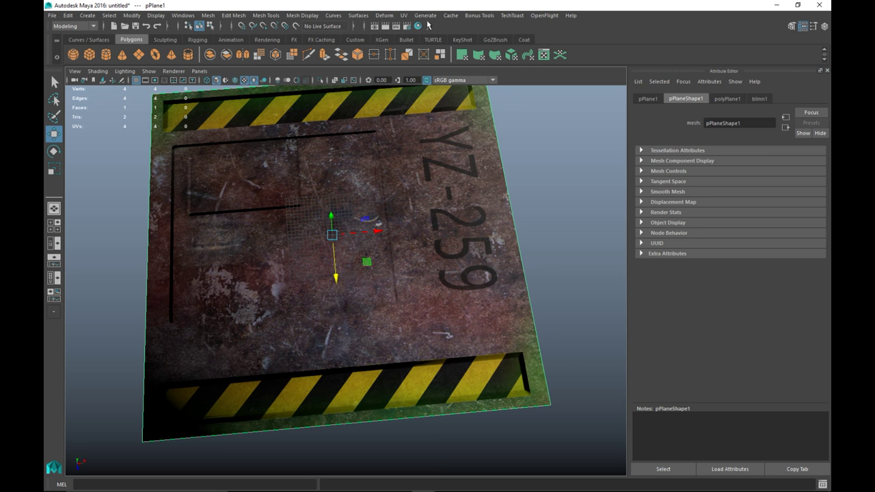
click(404, 15)
click(421, 35)
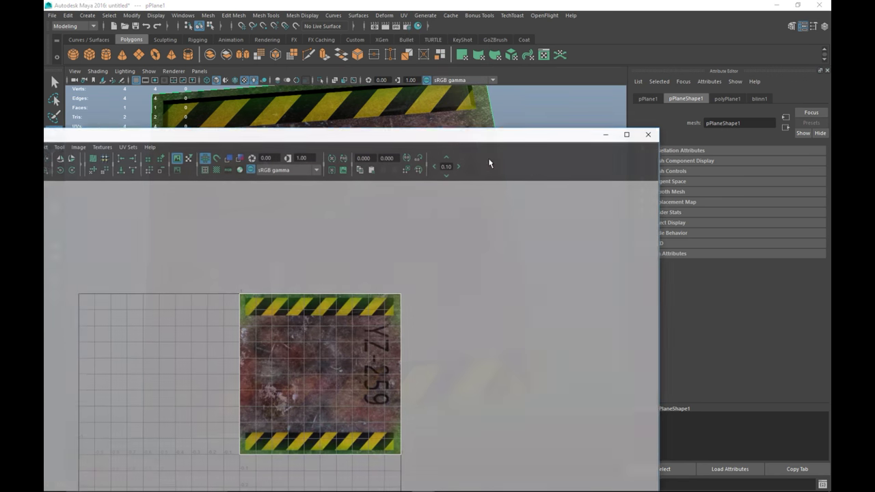
right_click(341, 328)
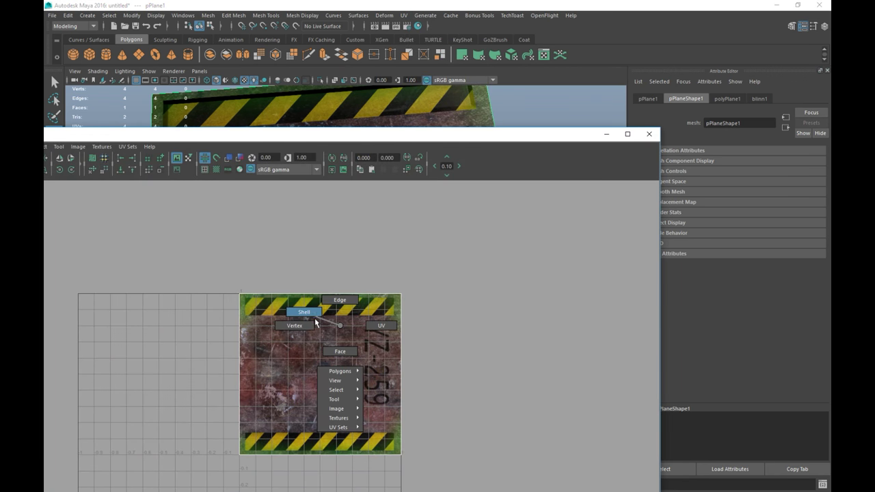
click(340, 351)
click(299, 333)
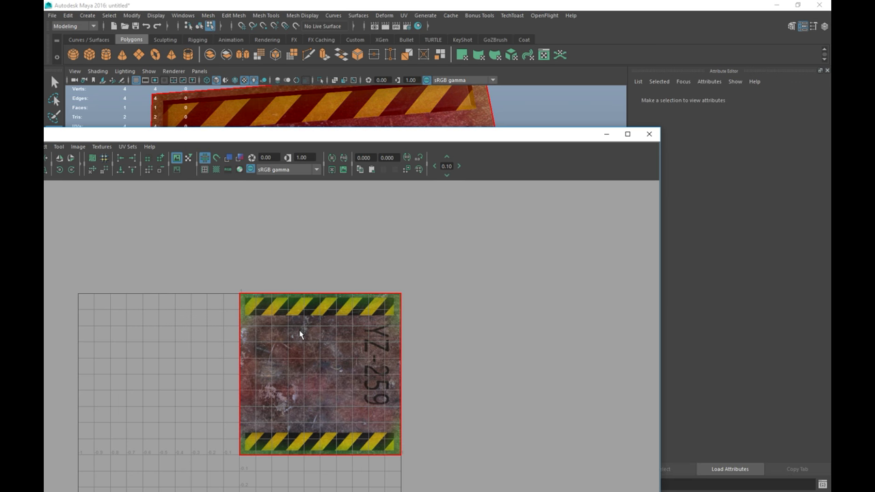
- Rotate the plane's UV shell so the YZ-259 lettering runs horizontally
drag(240, 135, 660, 78)
drag(566, 286, 413, 266)
key(e)
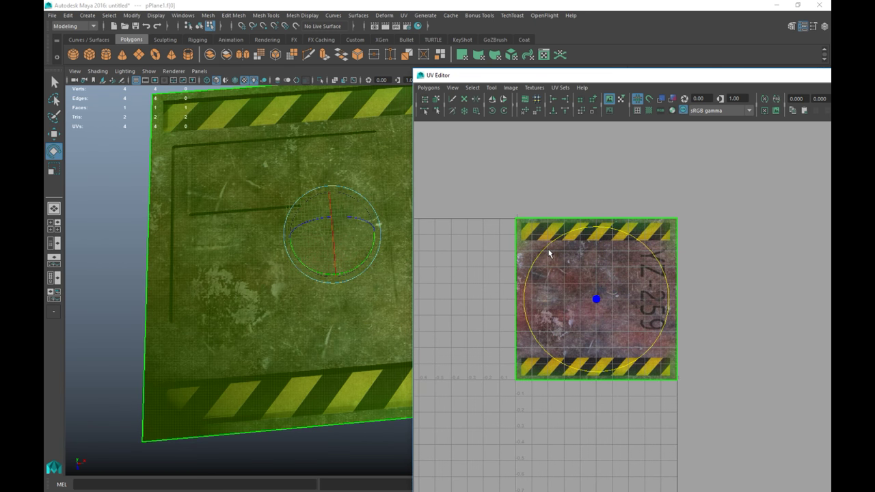
drag(540, 256, 536, 377)
- Deselect the face and switch the viewport to shaded display with 5
scroll(246, 314, down, 5)
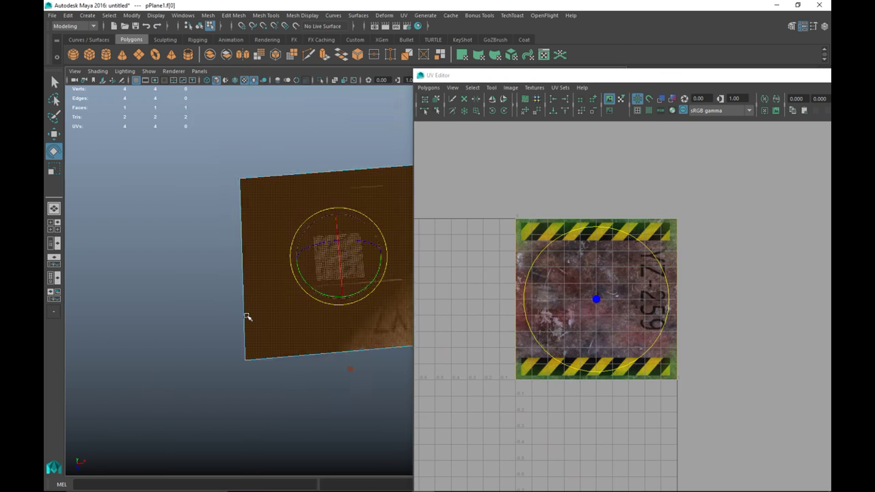
drag(244, 317, 194, 271)
click(303, 337)
scroll(303, 338, up, 3)
drag(253, 319, 279, 329)
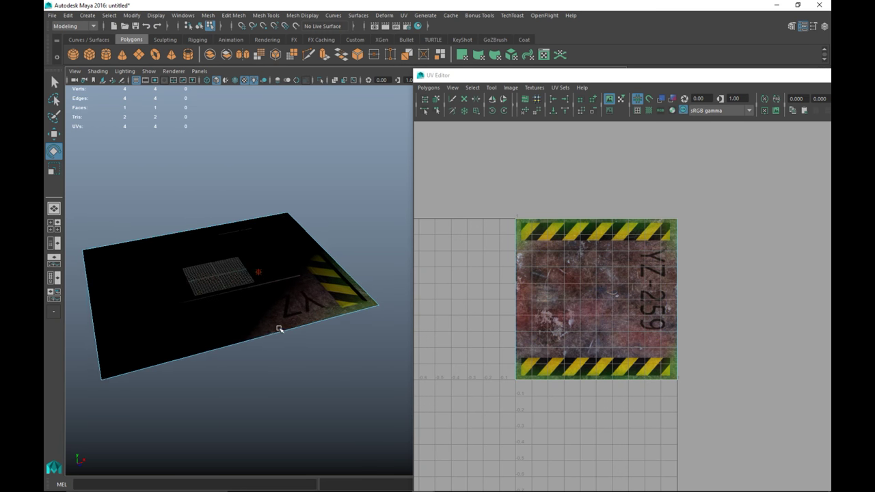
click(261, 272)
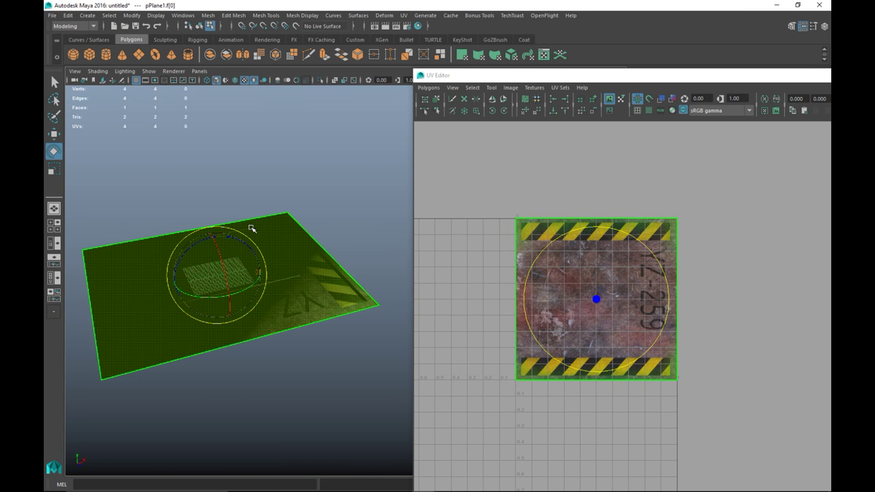
key(5)
click(205, 133)
- Show the plane with textured display and view its striped edge up close
scroll(253, 273, down, 4)
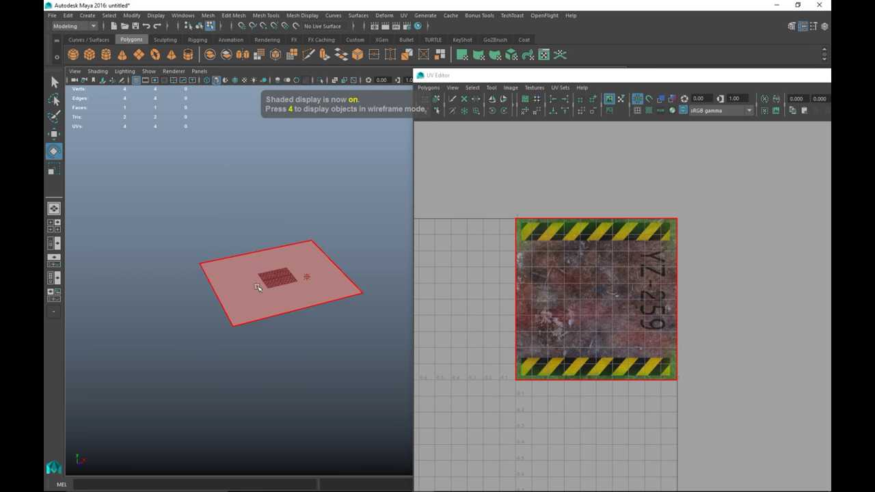
alt+drag(262, 297, 244, 312)
scroll(345, 247, up, 3)
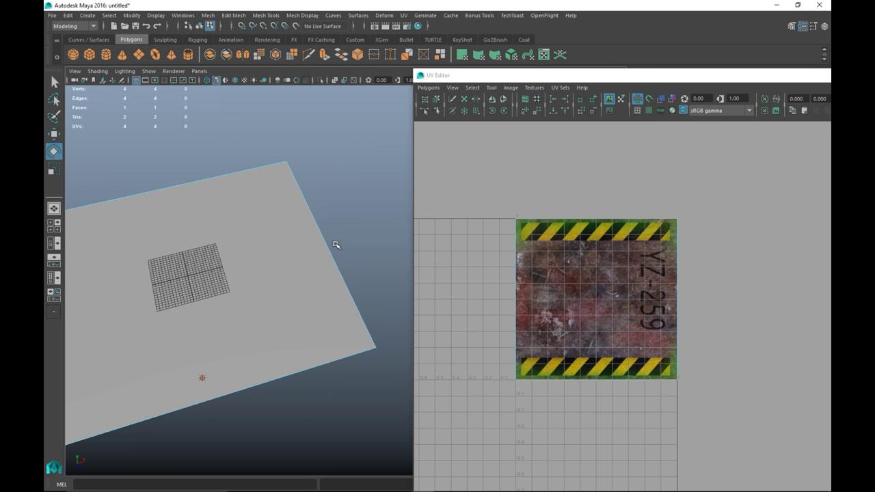
alt+drag(335, 245, 360, 246)
click(218, 82)
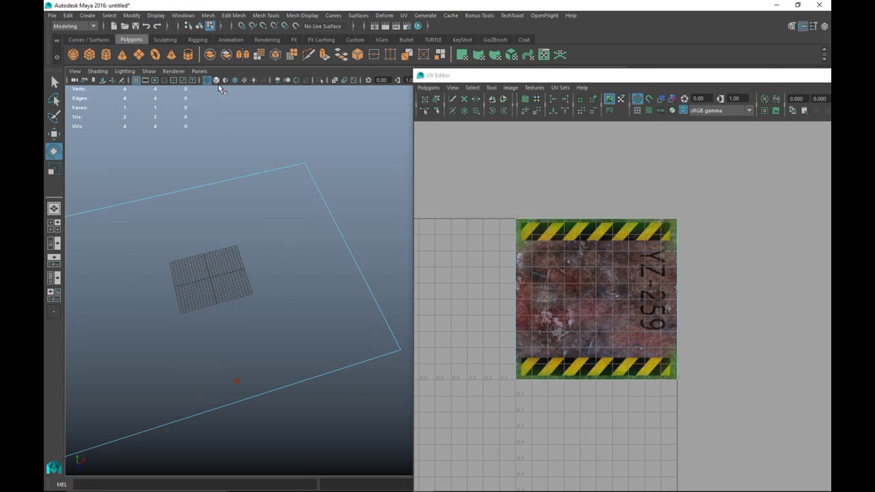
click(218, 81)
click(244, 80)
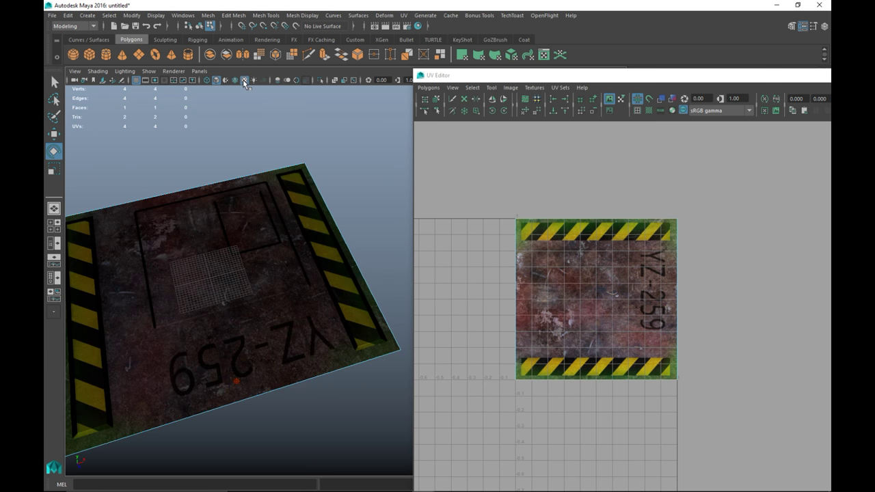
alt+drag(273, 269, 222, 236)
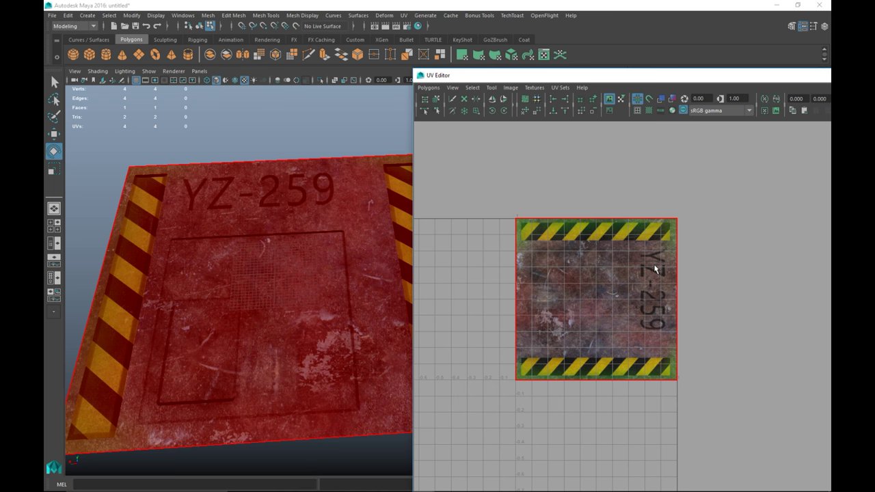
- Rotate the face's UV shell clockwise so the hazard stripes run along the top and bottom edges
right_click(608, 259)
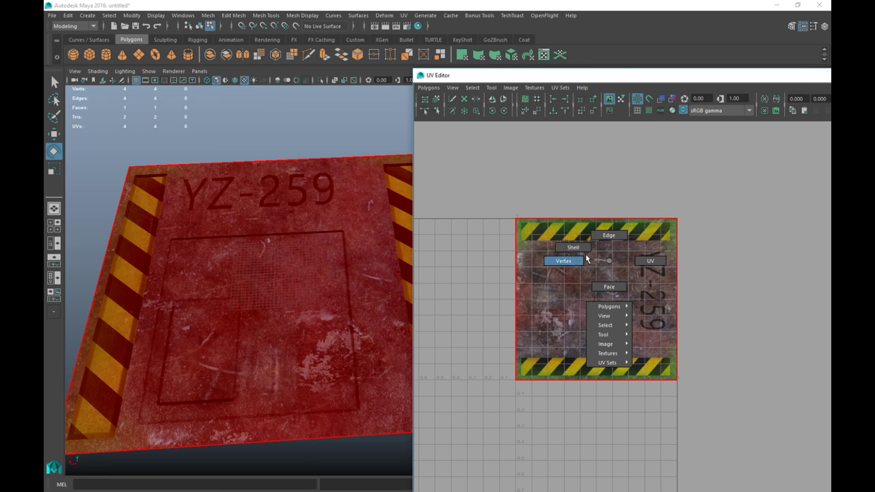
click(564, 252)
click(578, 269)
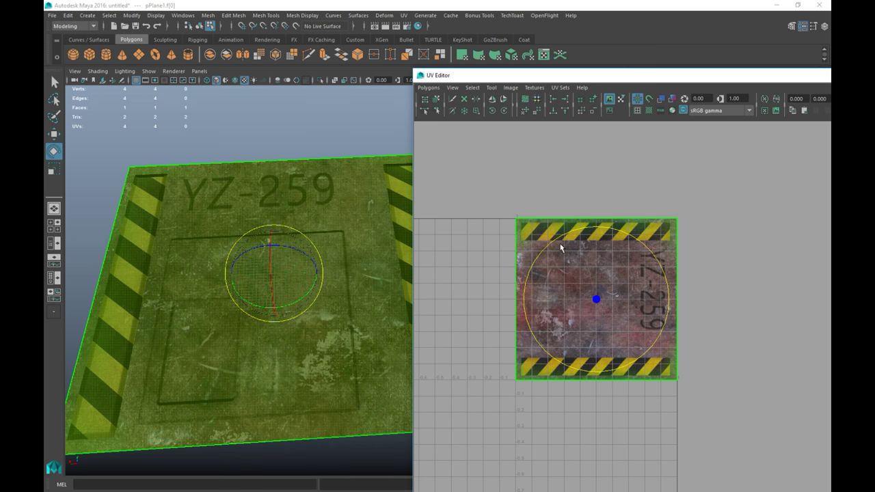
drag(550, 245, 652, 235)
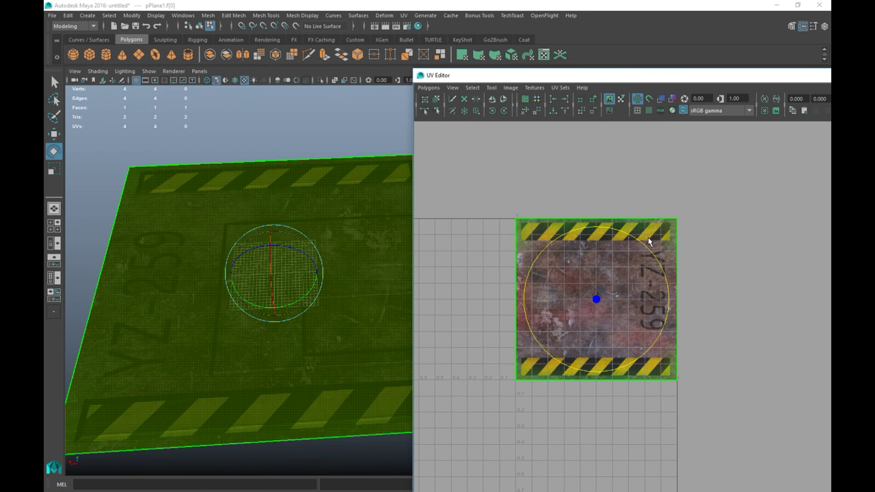
click(342, 131)
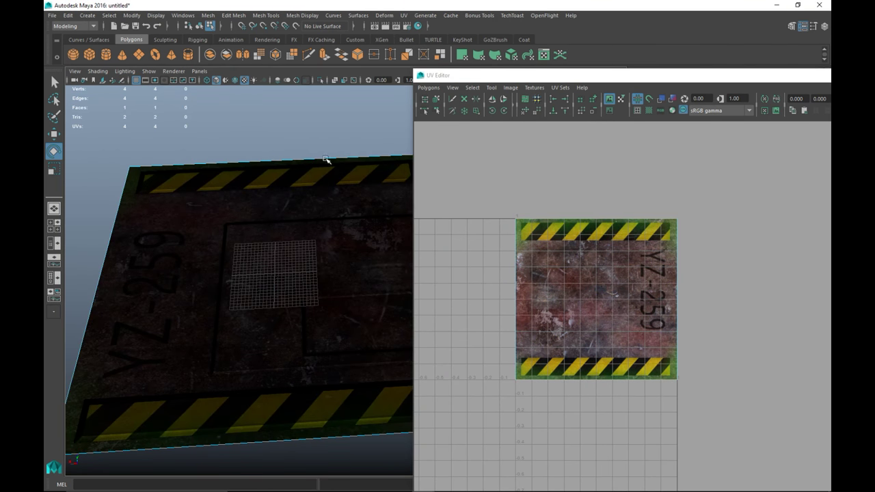
click(335, 167)
- Minimize the UV Editor and orbit to look down on the panel
drag(796, 81, 613, 84)
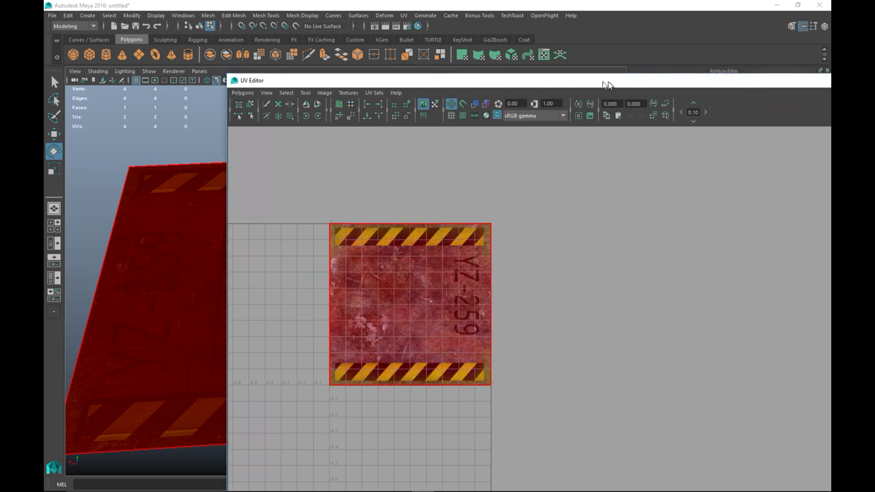
drag(725, 89, 636, 100)
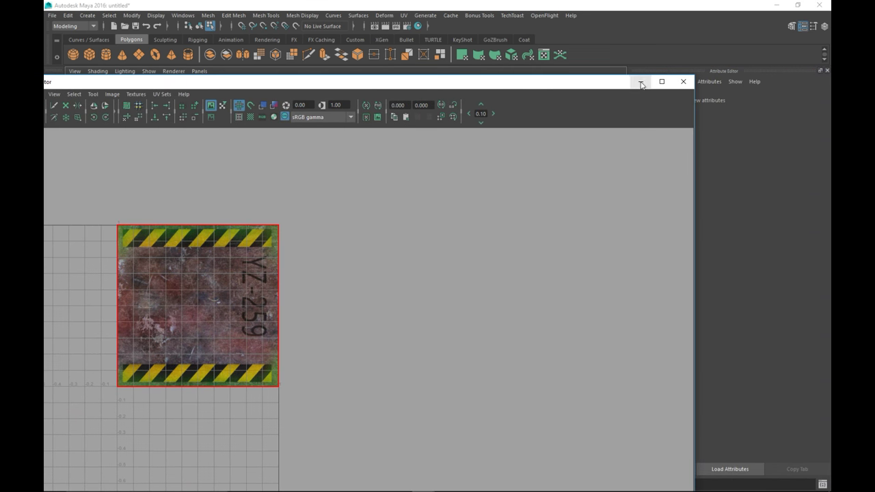
click(640, 81)
scroll(458, 205, down, 3)
alt+drag(465, 211, 215, 288)
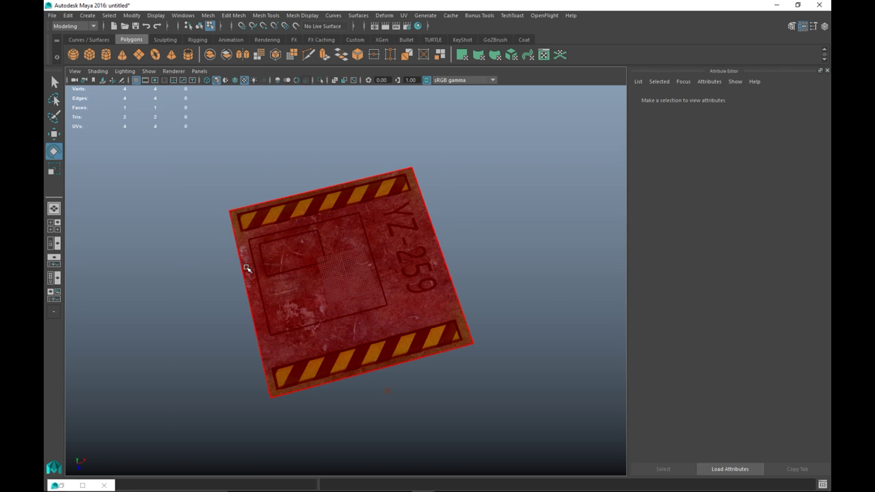
- Import the PanelOBJ model into Marmoset Toolbag with File > Import Model
key(F9)
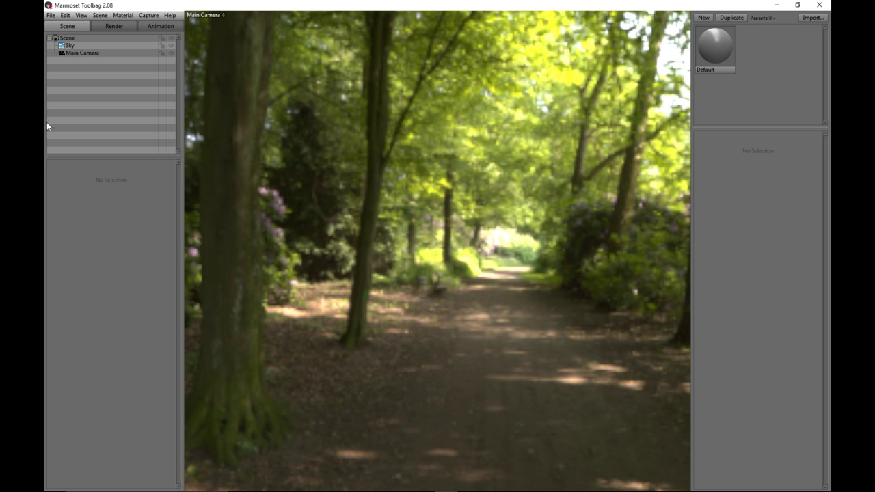
click(50, 15)
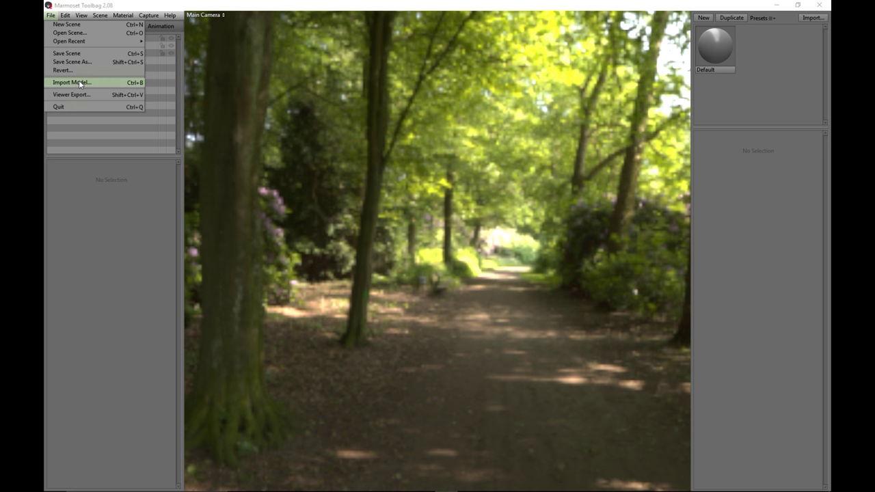
click(78, 81)
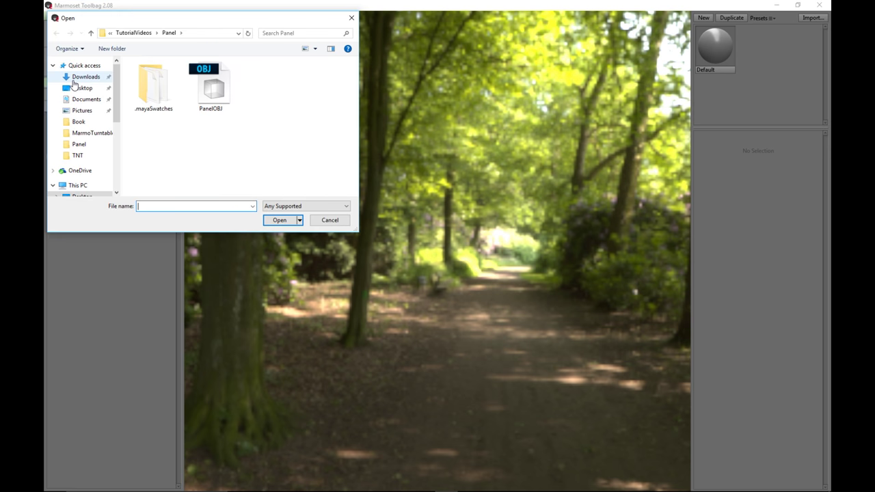
click(220, 101)
click(279, 220)
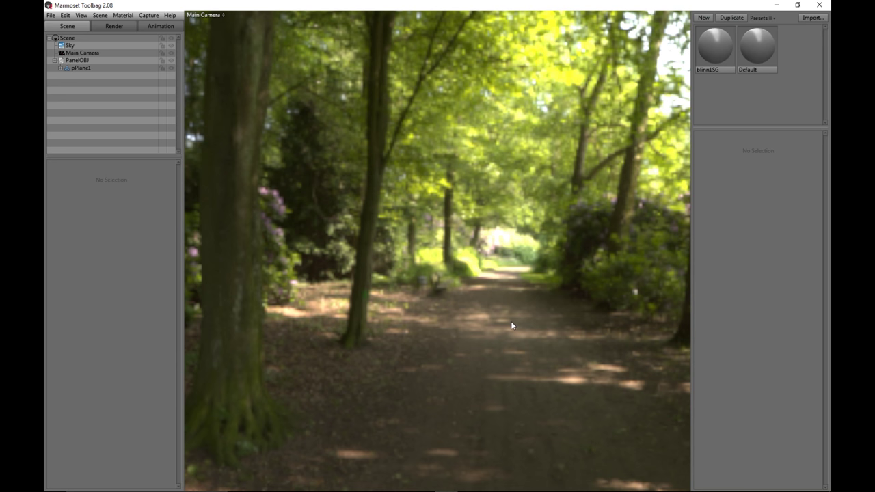
- Select the Default material on the plane and load Normal.jpg as its normal map
drag(499, 281, 530, 364)
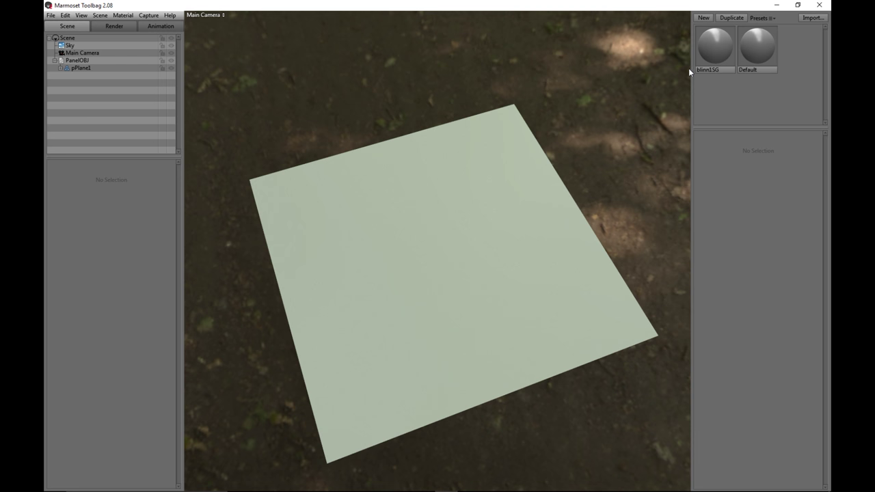
click(759, 44)
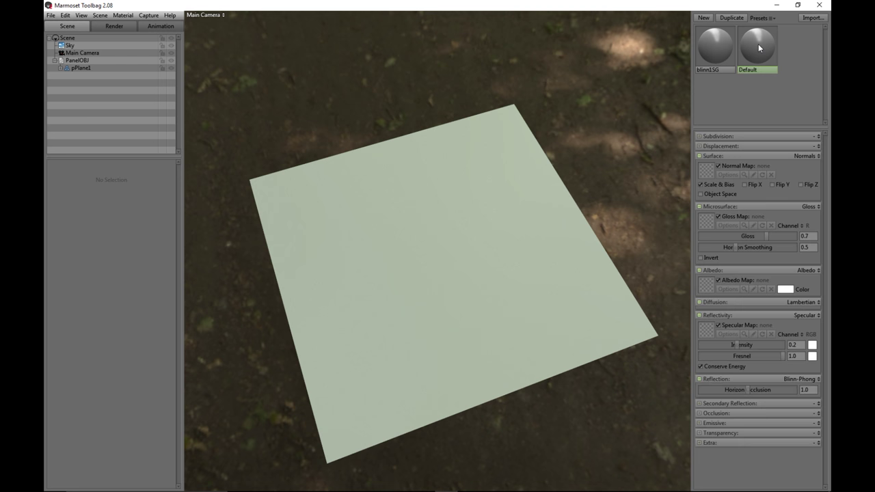
click(706, 170)
click(156, 144)
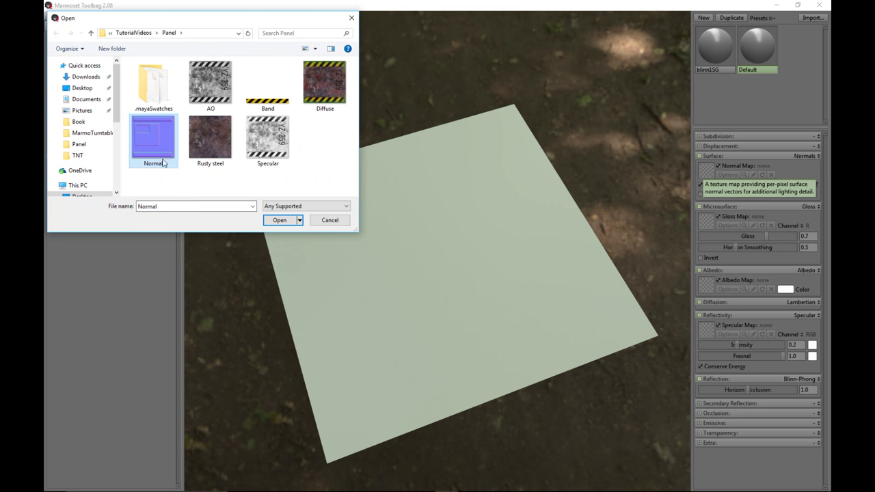
click(279, 220)
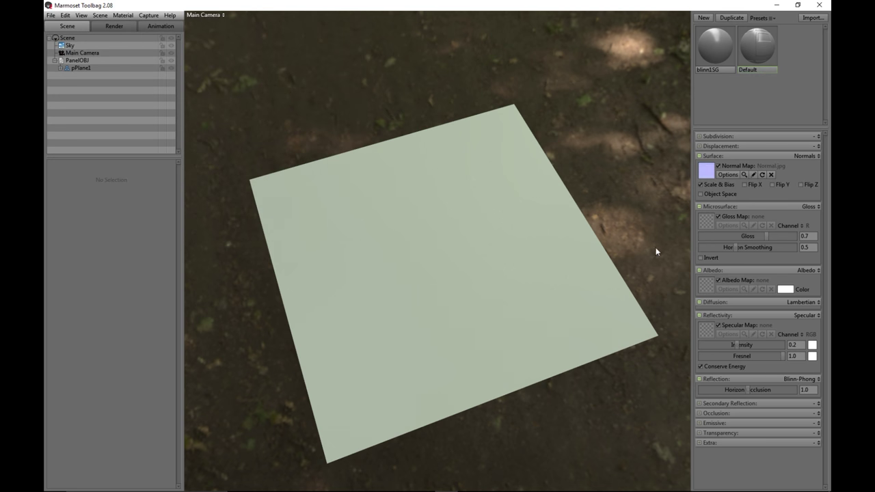
- Load Diffuse.jpg as the albedo map and Specular.jpg as the specular map
click(707, 291)
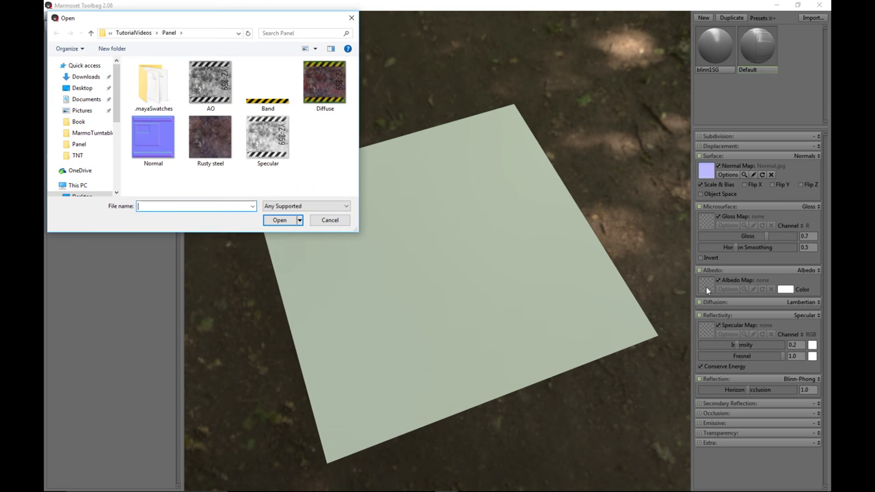
click(326, 90)
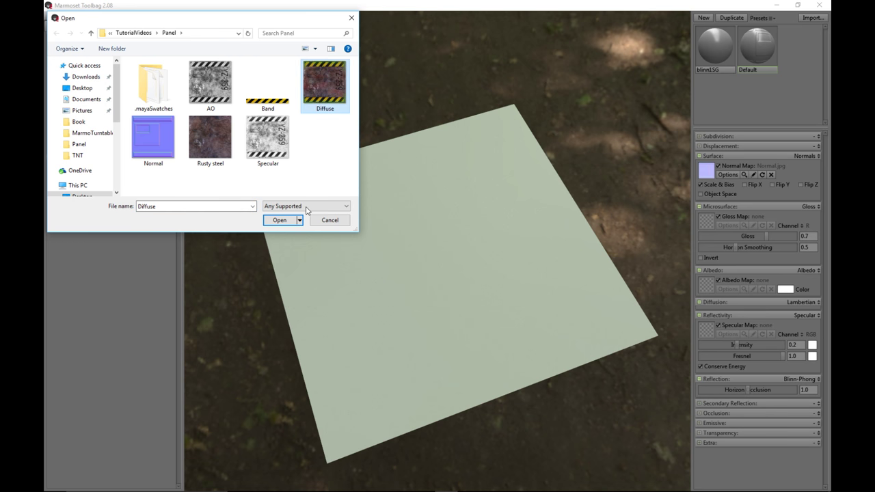
click(282, 222)
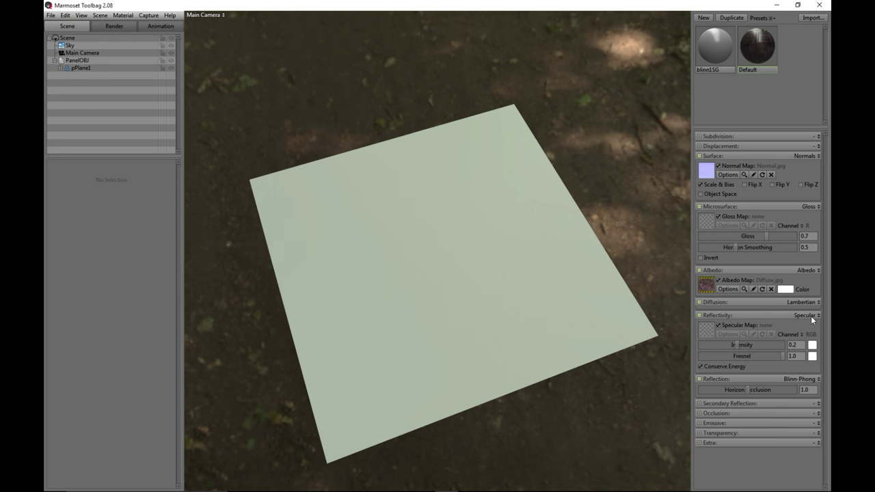
click(708, 332)
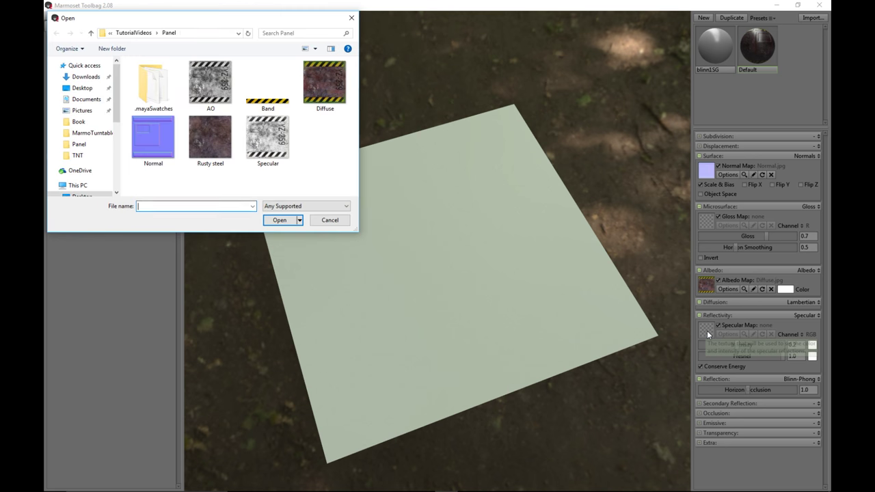
click(265, 145)
click(280, 220)
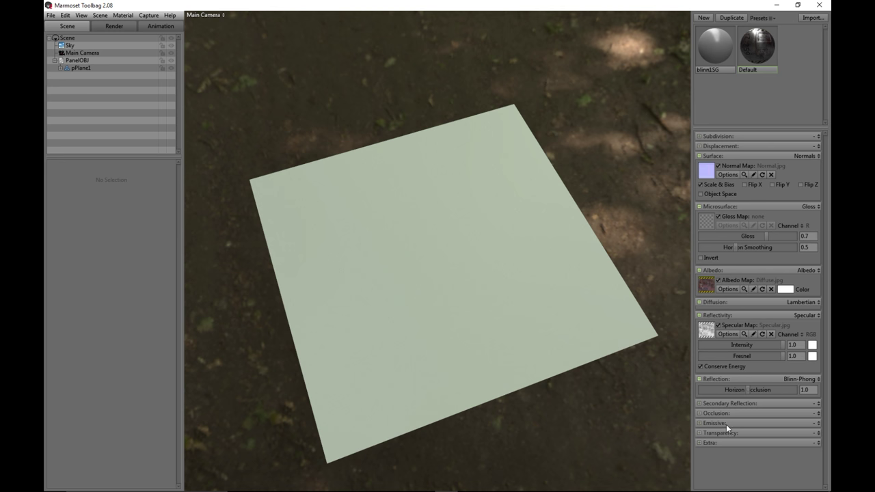
- Switch the material's occlusion mode to Occlusion and load AO.jpg as the occlusion map
click(722, 414)
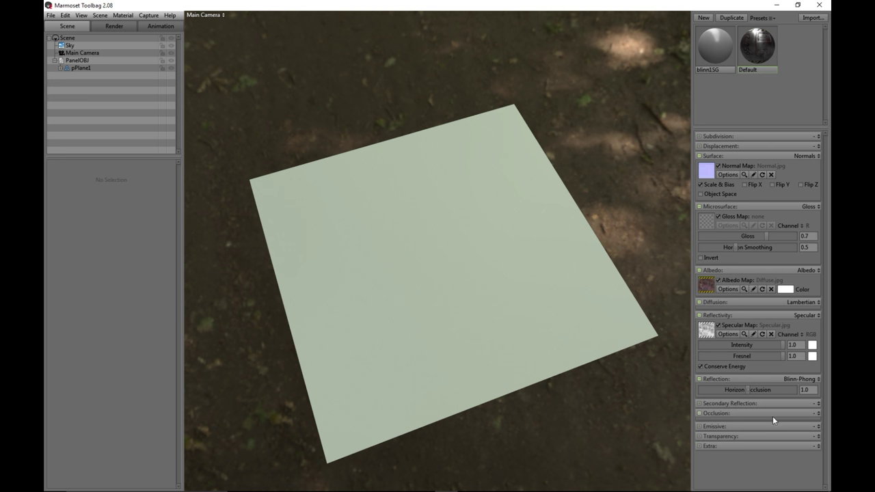
click(818, 414)
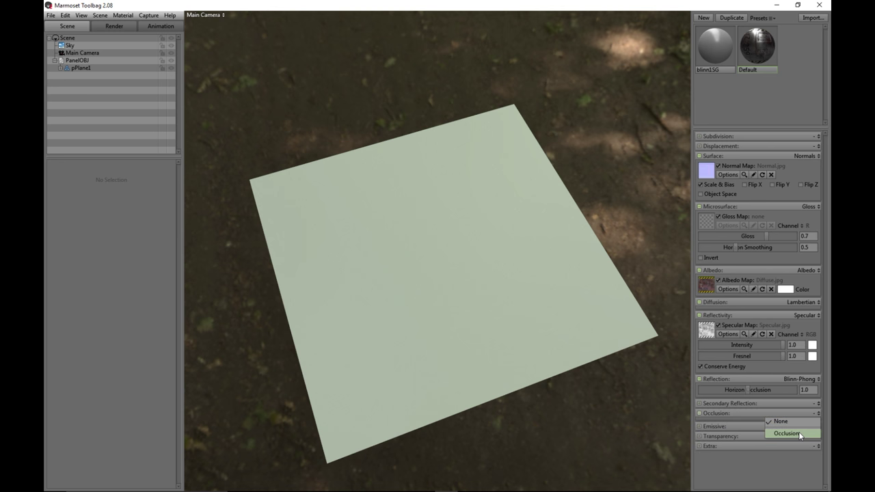
click(799, 432)
click(708, 429)
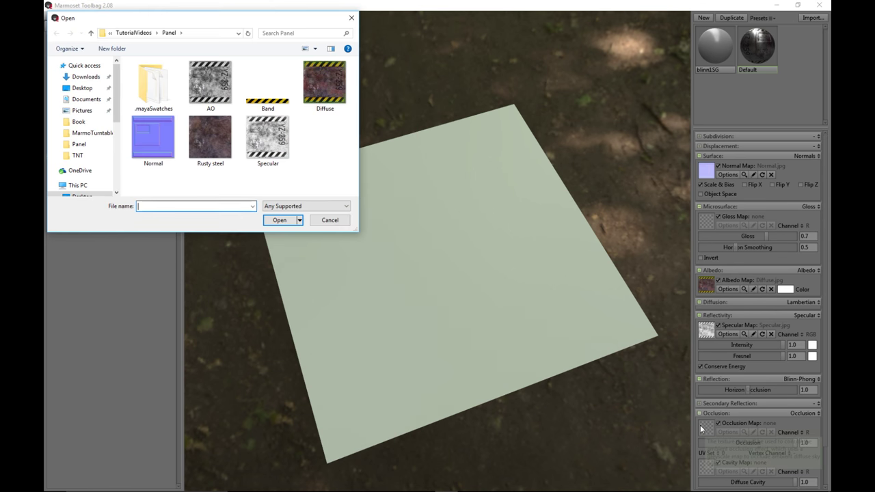
click(219, 90)
click(280, 219)
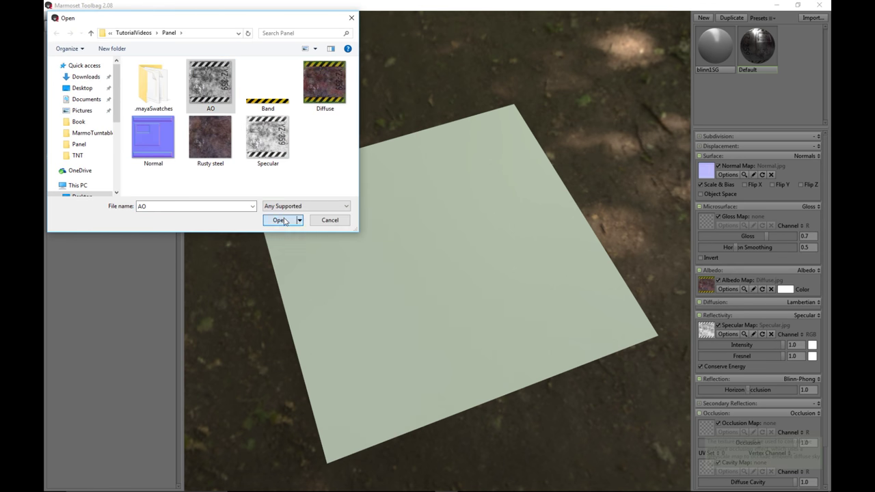
- Drag the Default material onto the plane and orbit around the textured hazard panel
scroll(529, 305, down, 2)
scroll(518, 318, up, 1)
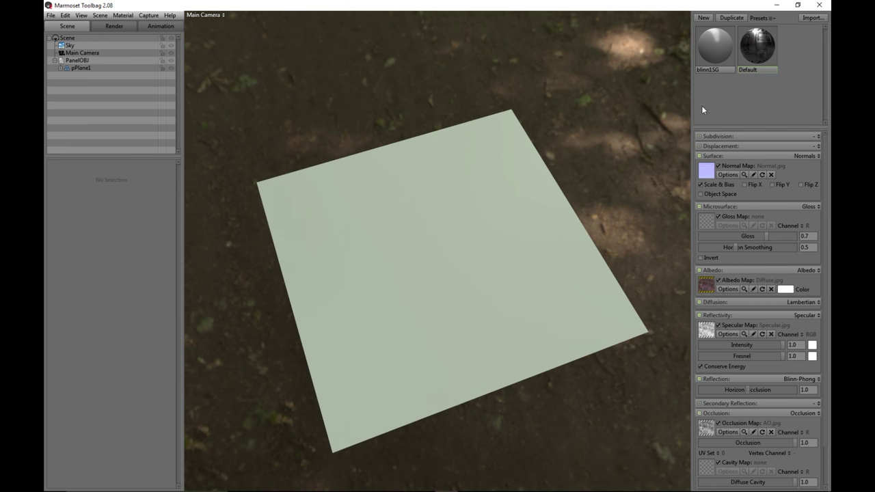
drag(758, 50, 443, 238)
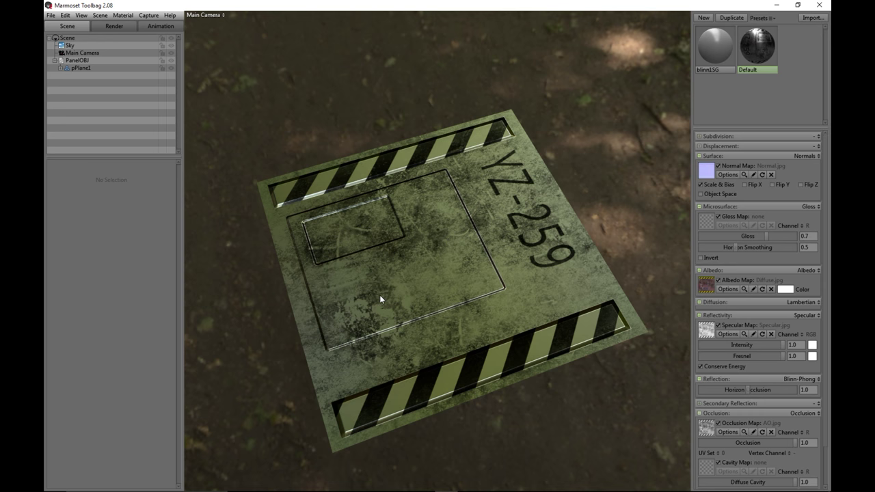
drag(361, 351, 414, 348)
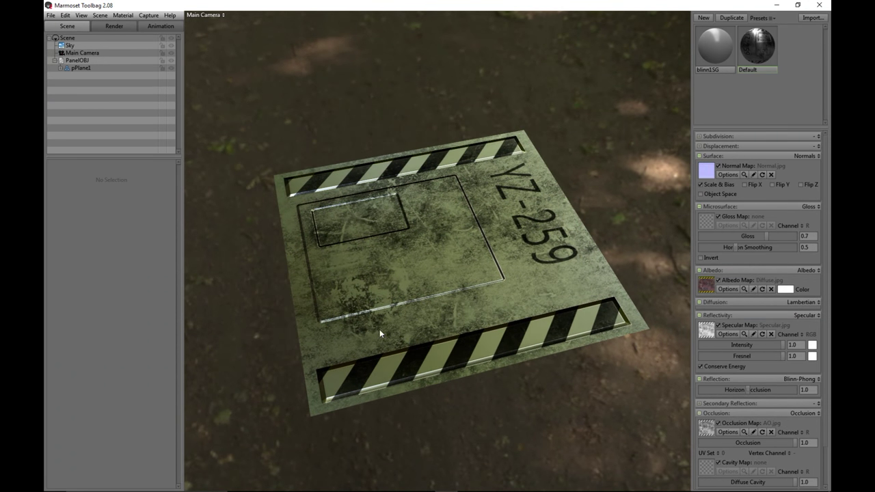
- Preview Castle Sunset, Grace Cathedral and Forest Path skies, then settle on Overcast Hillside
click(68, 45)
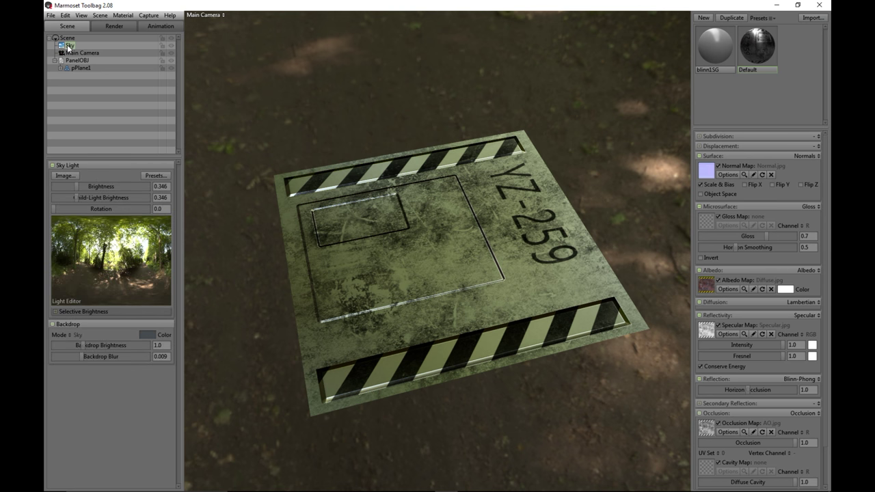
click(153, 175)
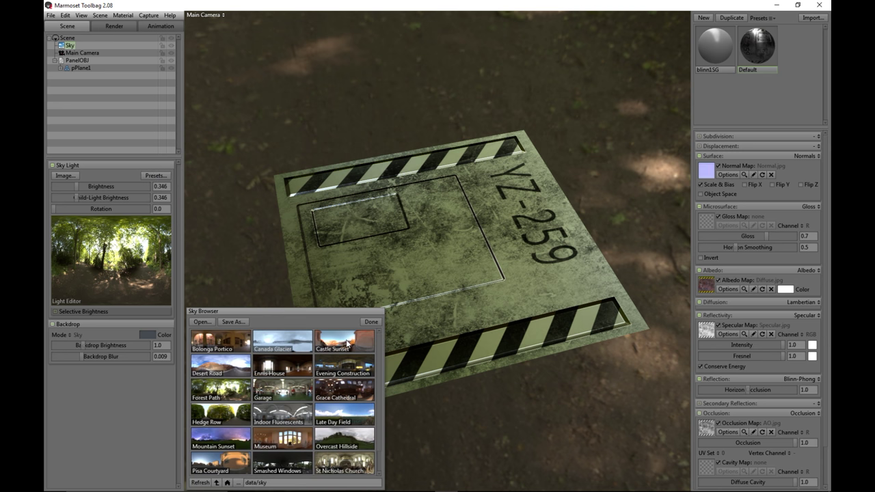
click(347, 344)
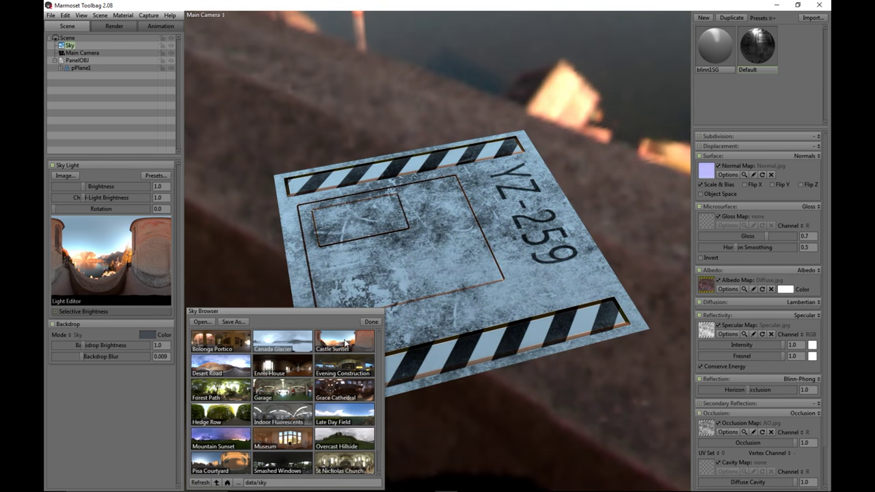
click(347, 394)
click(220, 388)
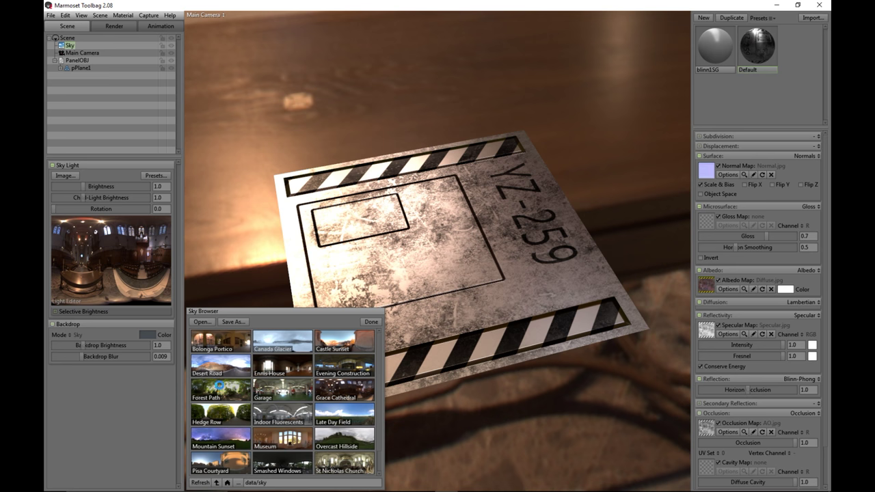
click(332, 346)
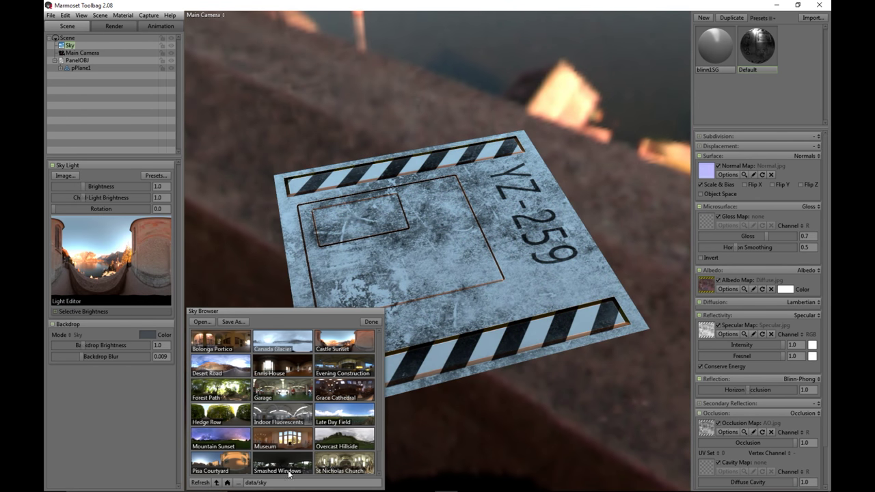
scroll(331, 465, down, 1)
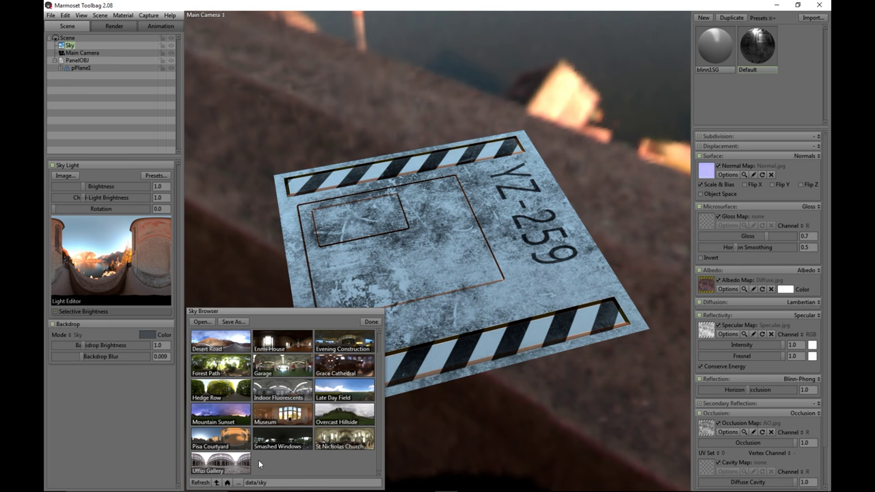
click(333, 422)
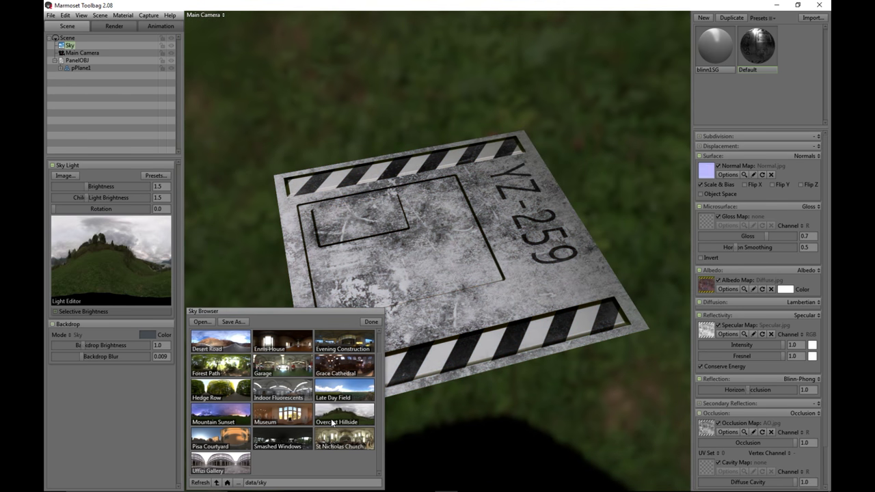
click(372, 322)
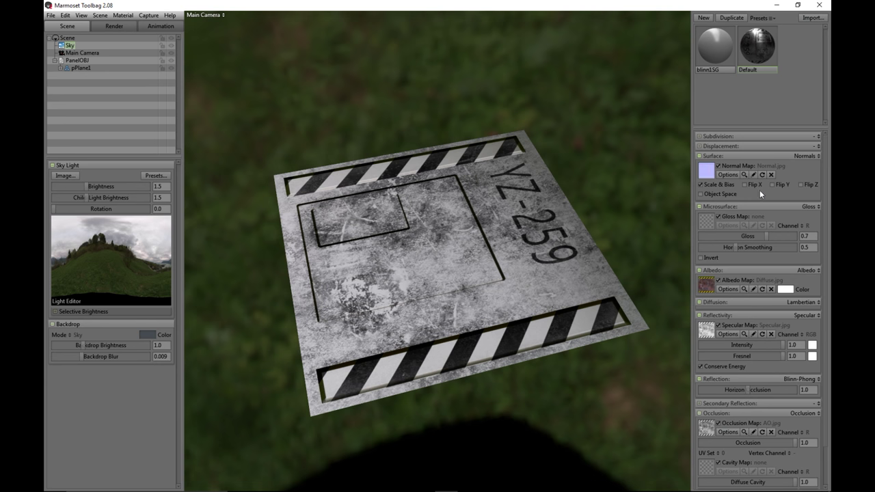
- Tune specular intensity to about 0.419, Fresnel to 0.283 and occlusion to 0.207
scroll(760, 272, down, 2)
scroll(766, 331, up, 2)
scroll(794, 313, down, 1)
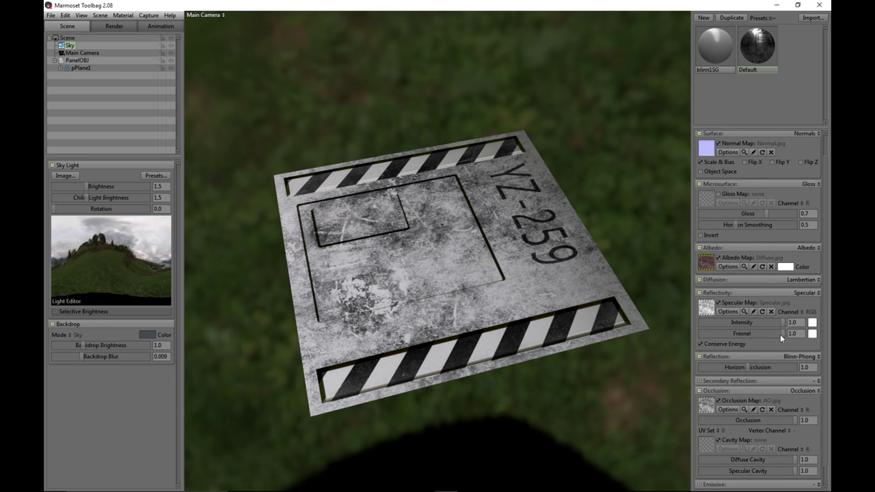
drag(784, 324, 730, 331)
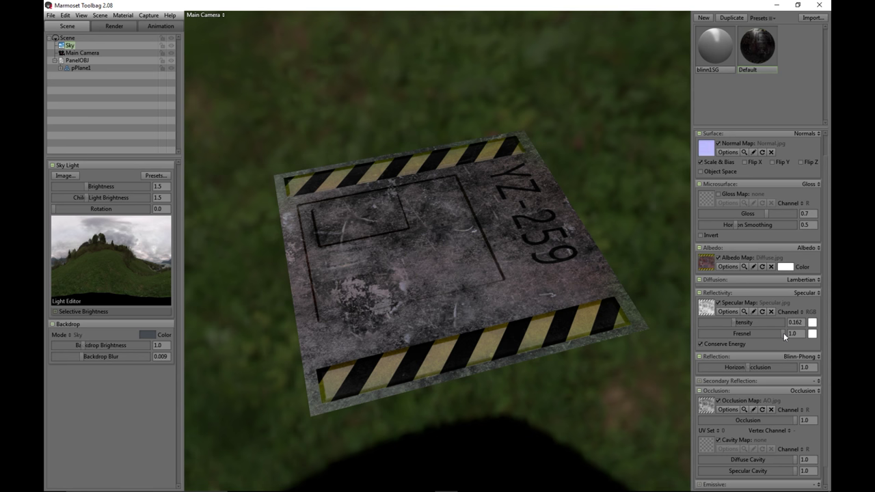
drag(784, 333, 736, 335)
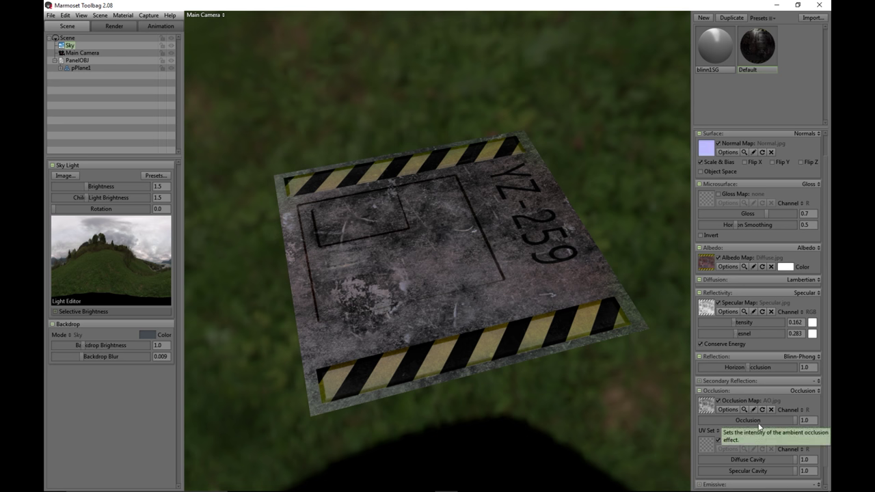
drag(797, 419, 720, 421)
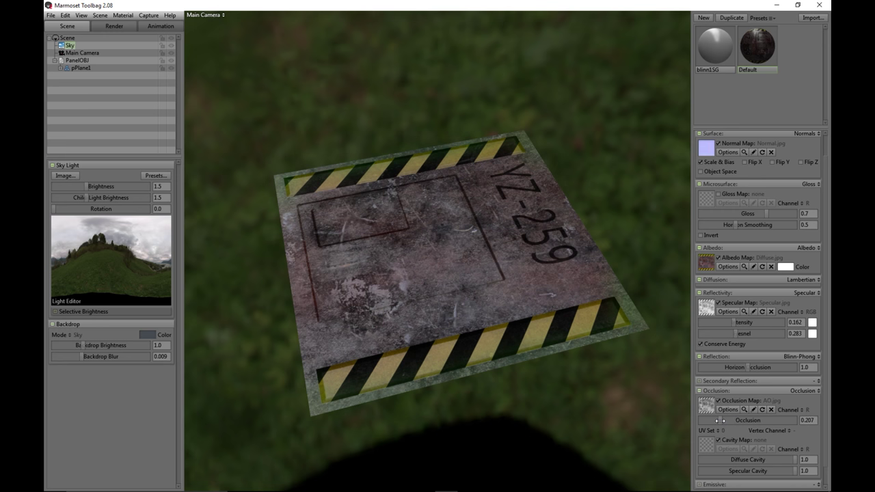
mouse_move(449, 363)
mouse_down()
mouse_move(524, 387)
mouse_move(549, 367)
mouse_move(504, 403)
mouse_move(429, 380)
mouse_move(447, 339)
mouse_move(450, 364)
mouse_up()
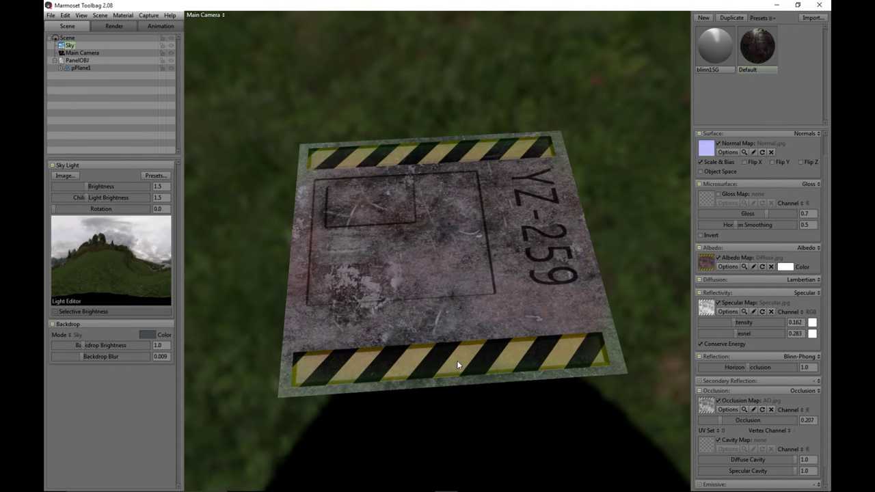
drag(739, 322, 754, 322)
drag(525, 345, 521, 371)
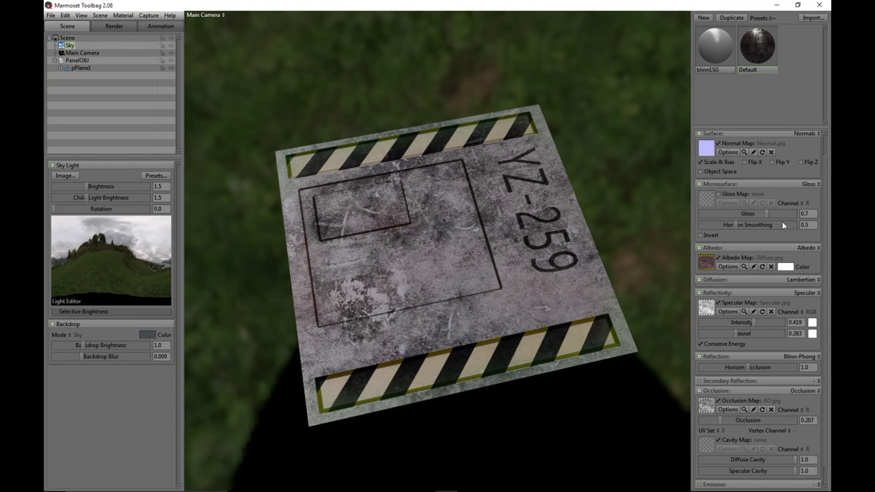
- Set gloss to 0.4, horizon smoothing to 0.567 and horizon occlusion to 0.522
drag(765, 212, 739, 222)
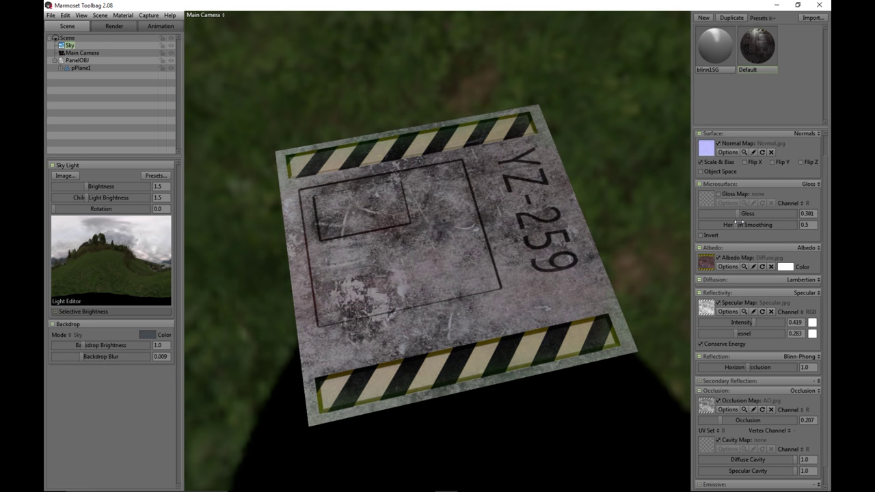
drag(737, 225, 748, 225)
drag(681, 260, 569, 289)
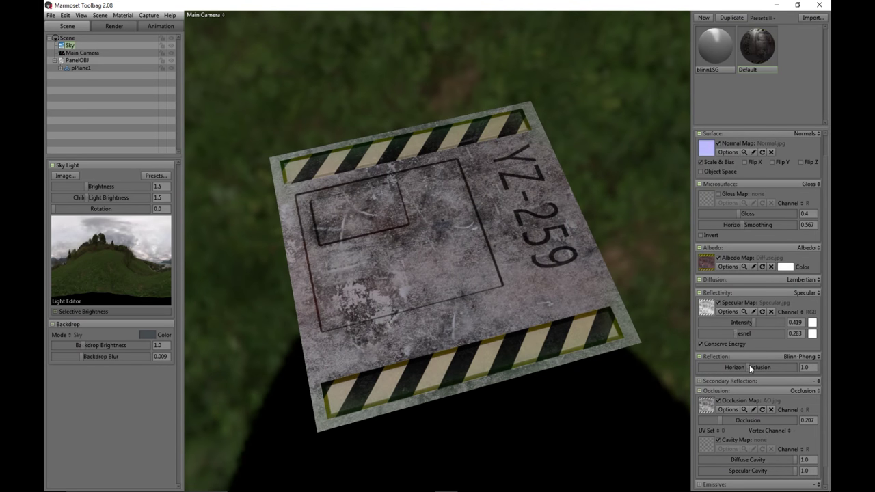
drag(749, 367, 732, 367)
drag(598, 382, 574, 328)
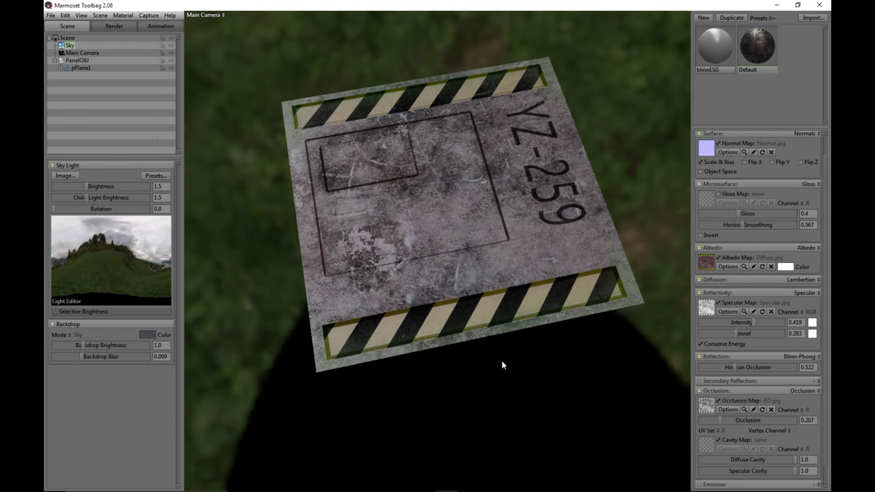
- Add three child lights (Sky Light 1–3) to the sky in the Light Editor
click(76, 245)
mouse_move(76, 246)
mouse_down()
mouse_move(56, 222)
mouse_move(112, 211)
mouse_move(63, 227)
mouse_up()
click(132, 273)
click(141, 263)
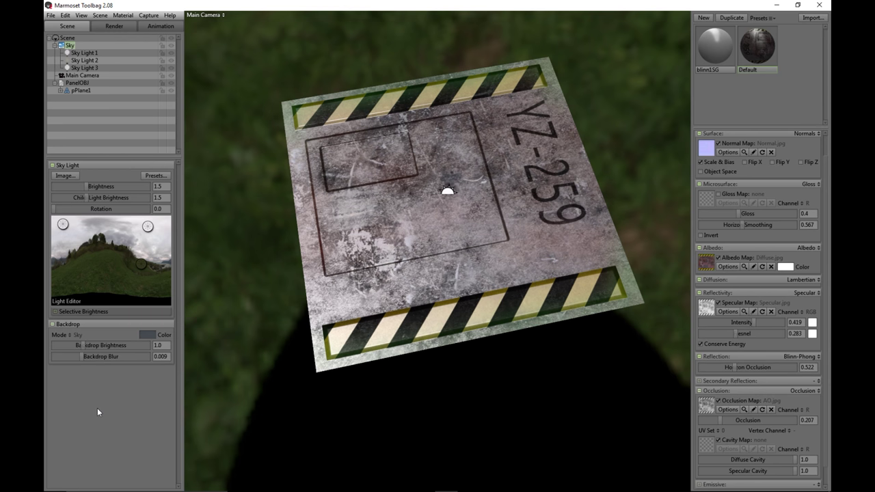
- Drop Backdrop Brightness to 0.0 for a black background behind the panel
drag(82, 346, 47, 345)
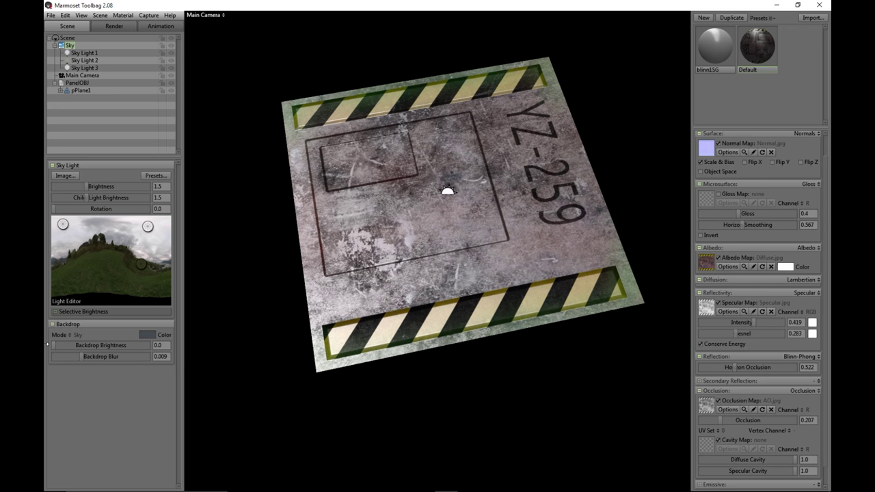
drag(400, 395, 408, 363)
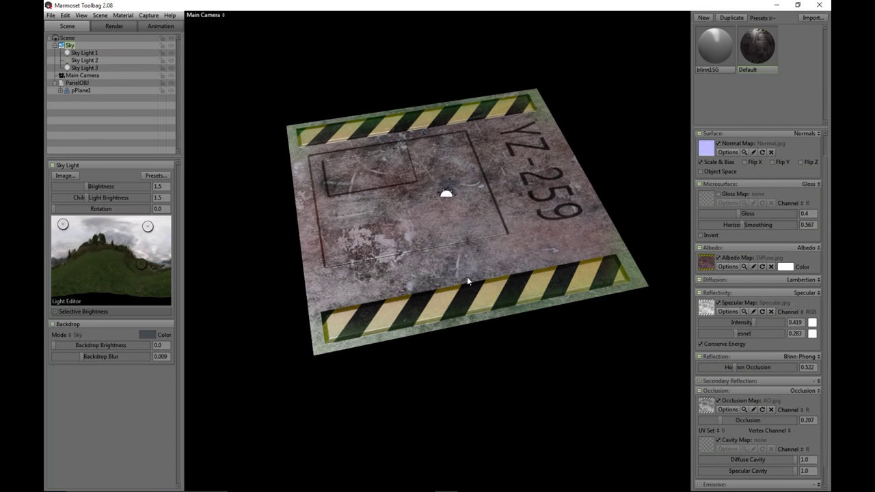
drag(477, 319, 457, 363)
mouse_move(512, 399)
mouse_down()
mouse_move(498, 432)
mouse_move(510, 404)
mouse_up()
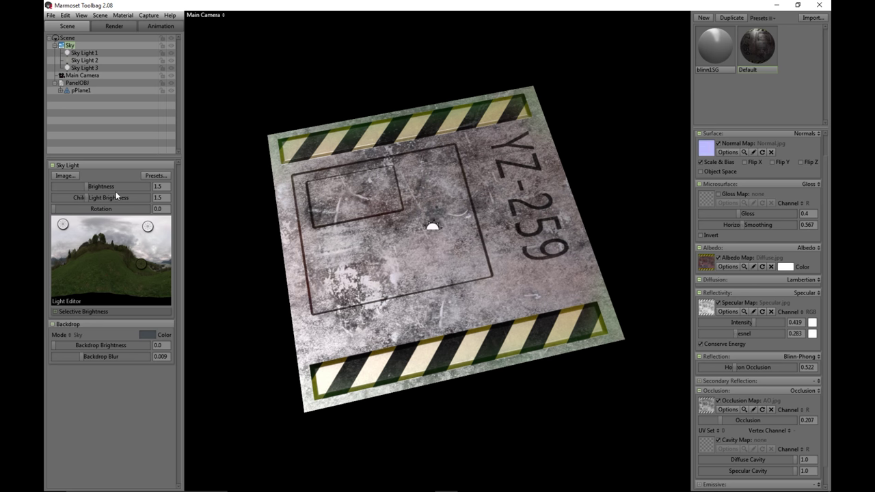
- Cycle through Desert Road, Garage, Museum and other Sky Browser presets, settling on Ennis House
click(154, 175)
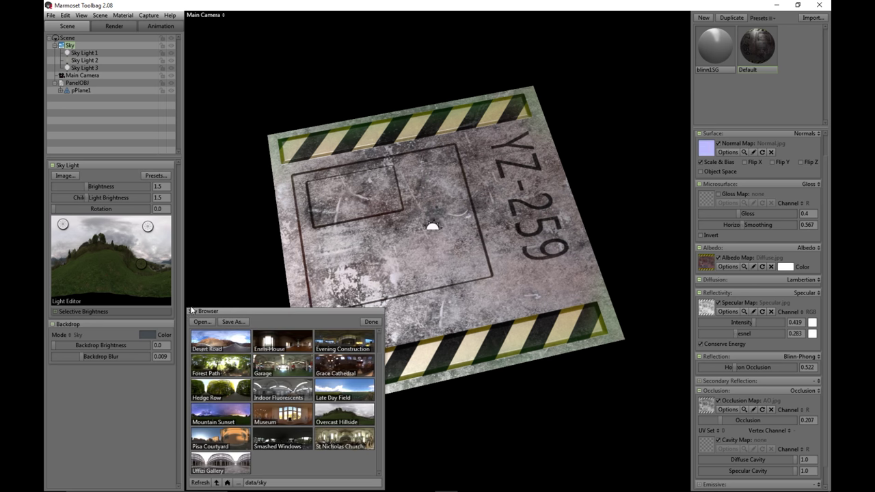
double_click(214, 345)
double_click(271, 347)
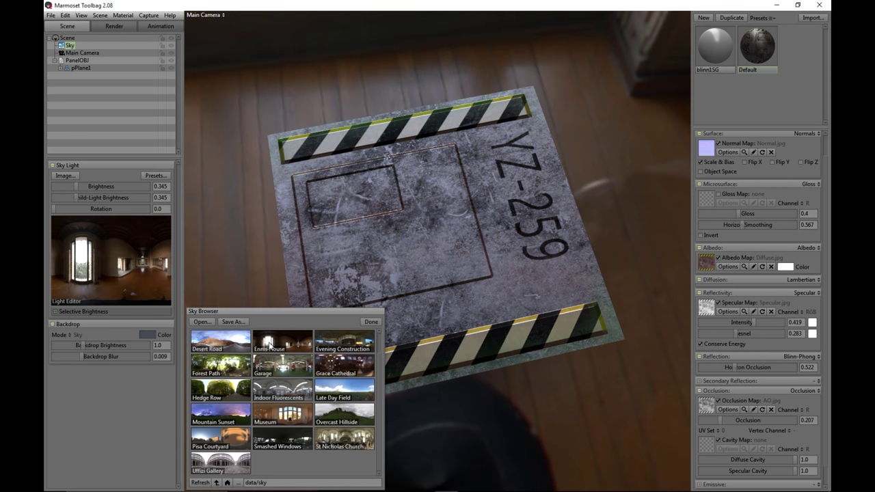
double_click(348, 348)
double_click(349, 367)
double_click(287, 373)
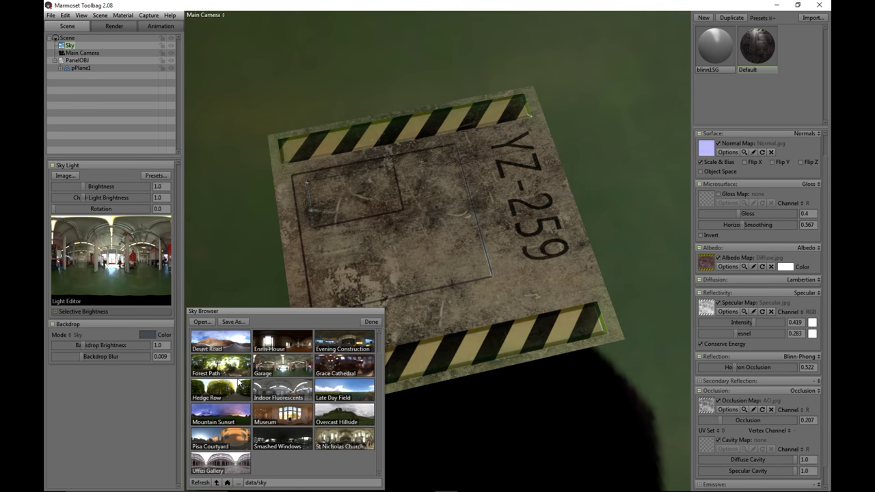
double_click(223, 369)
double_click(226, 391)
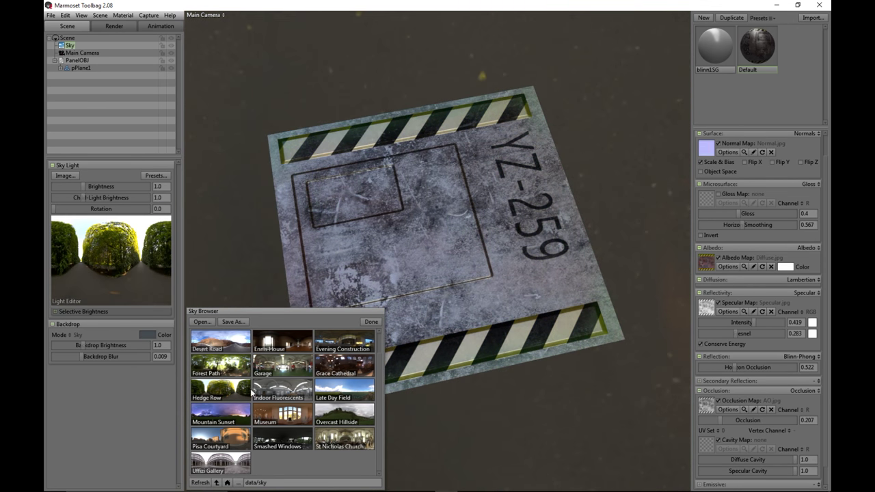
double_click(275, 393)
double_click(280, 418)
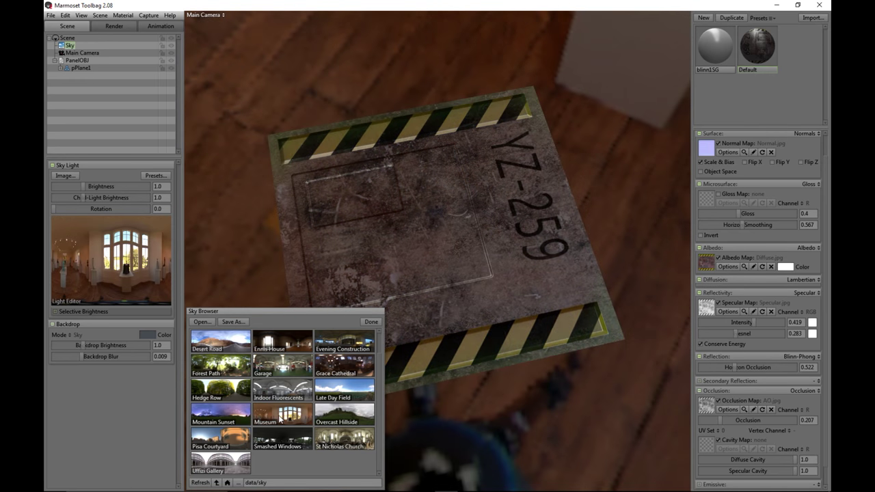
double_click(235, 420)
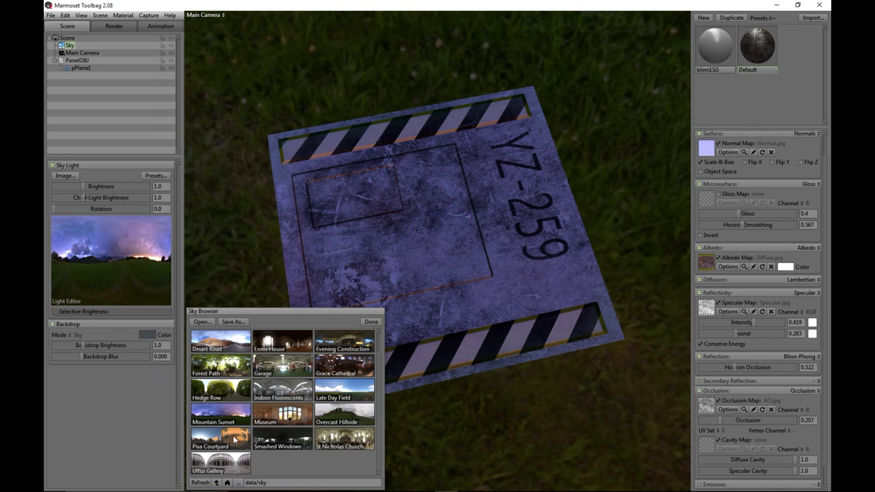
double_click(346, 372)
double_click(353, 343)
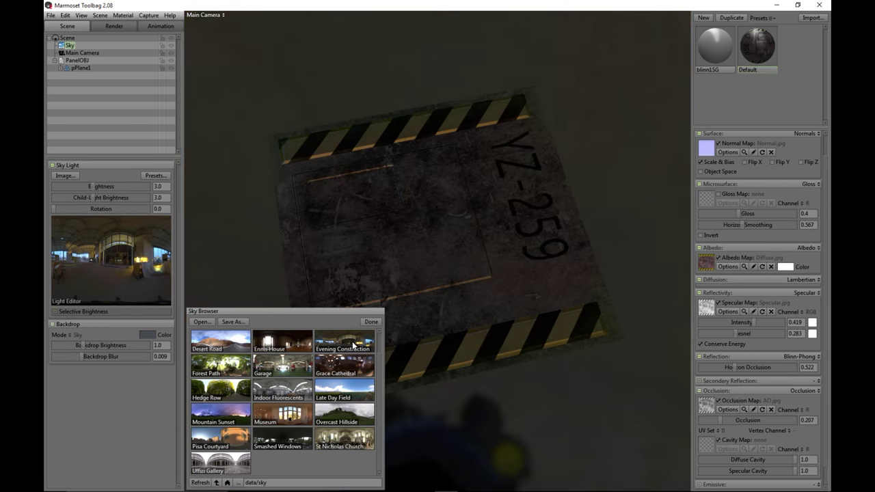
double_click(295, 349)
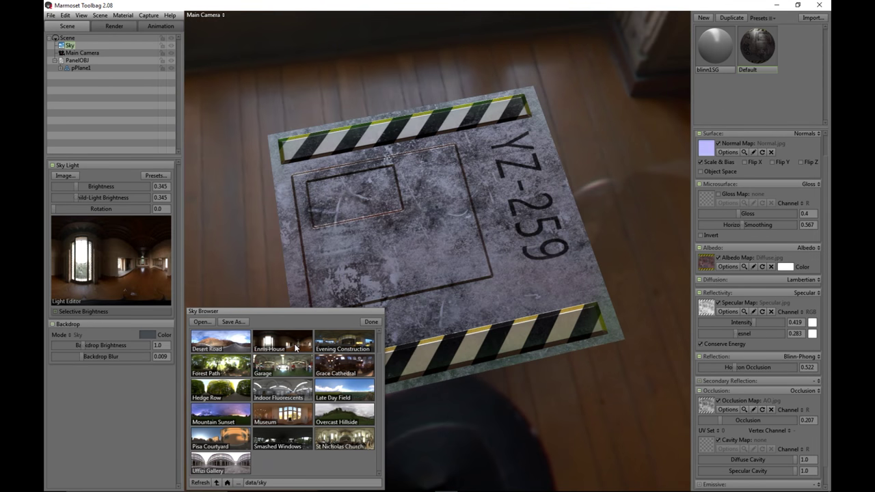
- Close the Sky Browser and set Backdrop Brightness back to 0.0
click(371, 322)
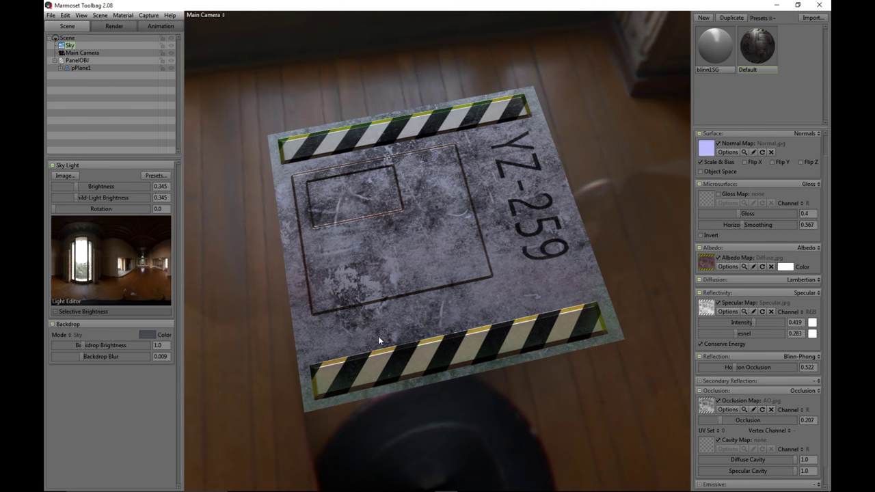
mouse_move(376, 336)
mouse_down()
mouse_move(376, 327)
mouse_move(356, 360)
mouse_move(378, 335)
mouse_up()
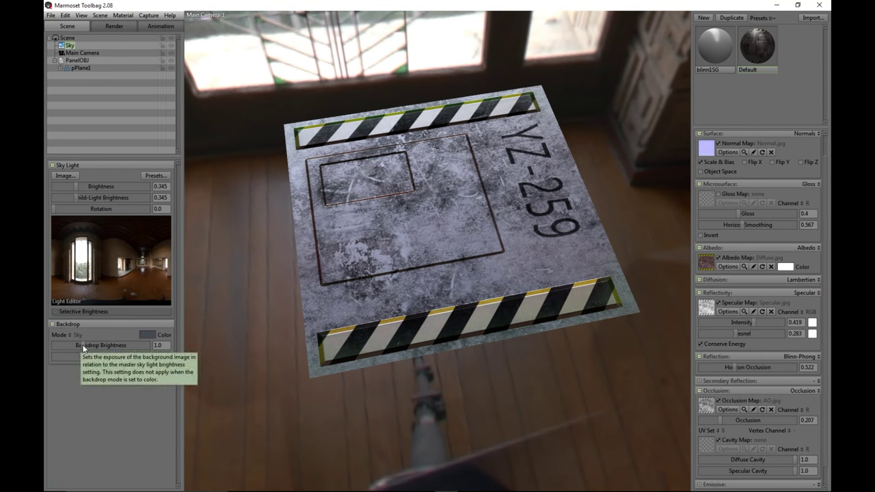
drag(88, 346, 48, 351)
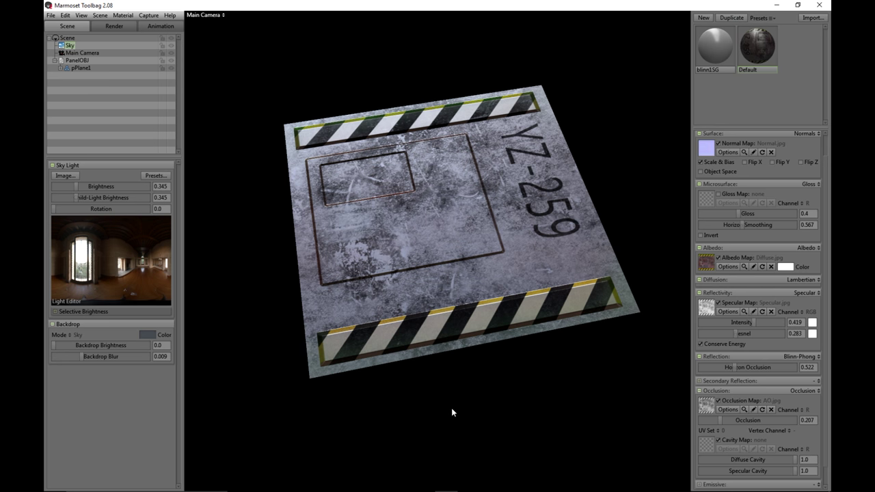
drag(451, 410, 413, 454)
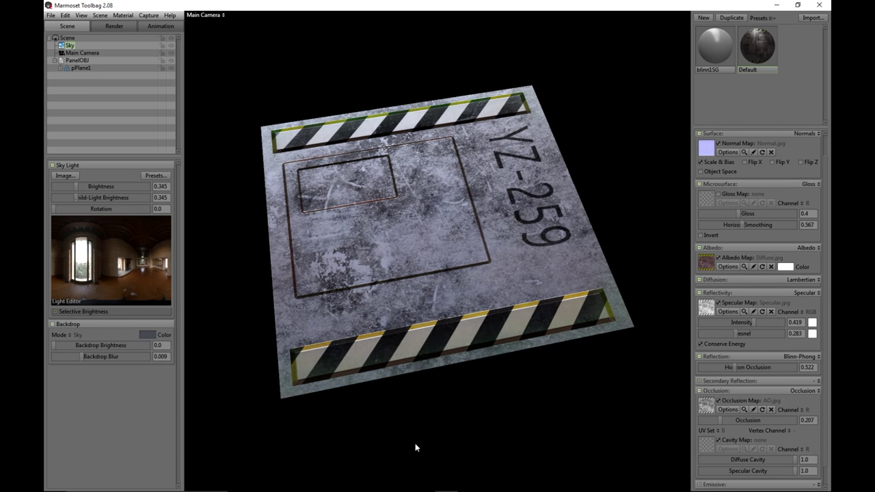
- Give Main Camera post effects exposure 1.264, saturation 0.934 and sharpen strength 1.33
click(89, 53)
scroll(125, 332, down, 1)
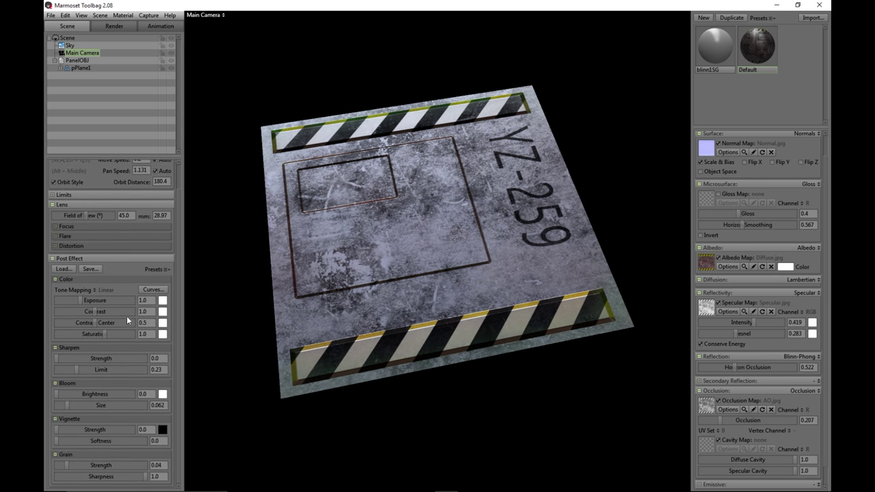
drag(73, 303, 80, 303)
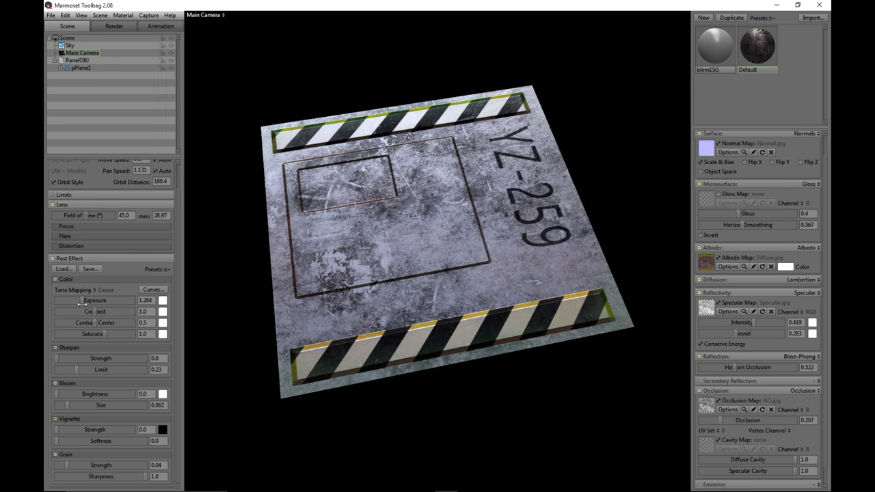
drag(94, 314, 103, 334)
drag(58, 356, 101, 359)
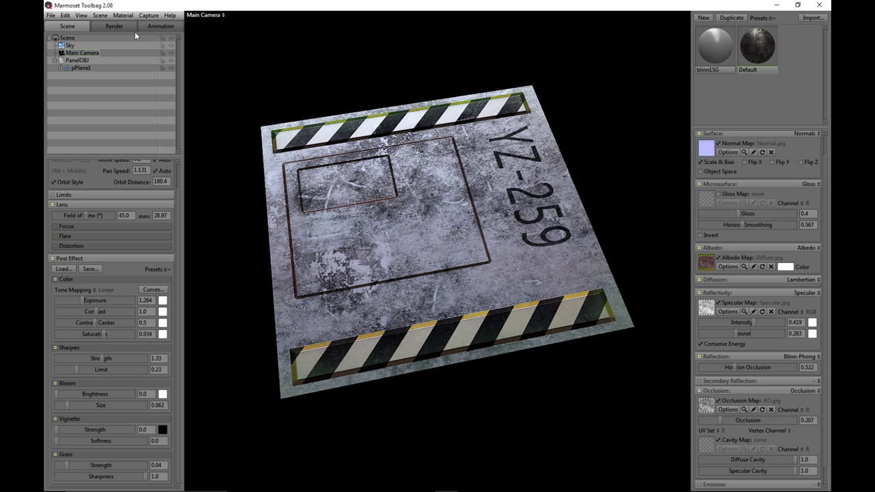
scroll(116, 264, up, 1)
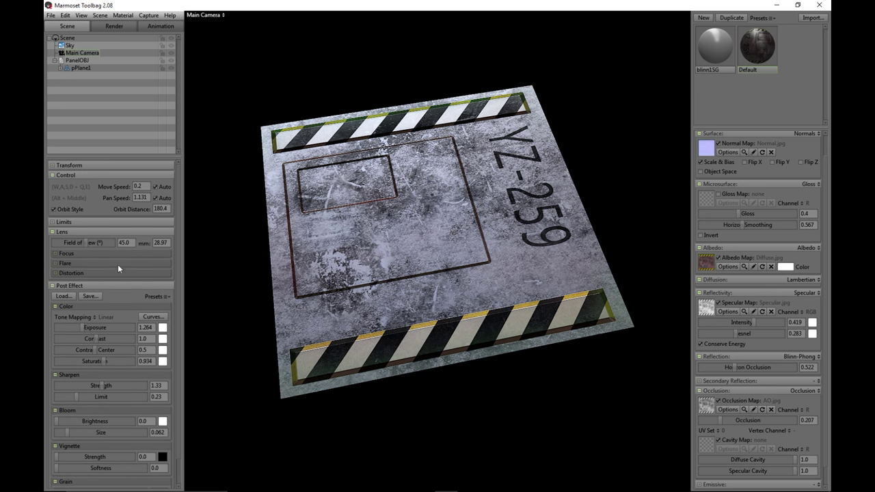
click(113, 28)
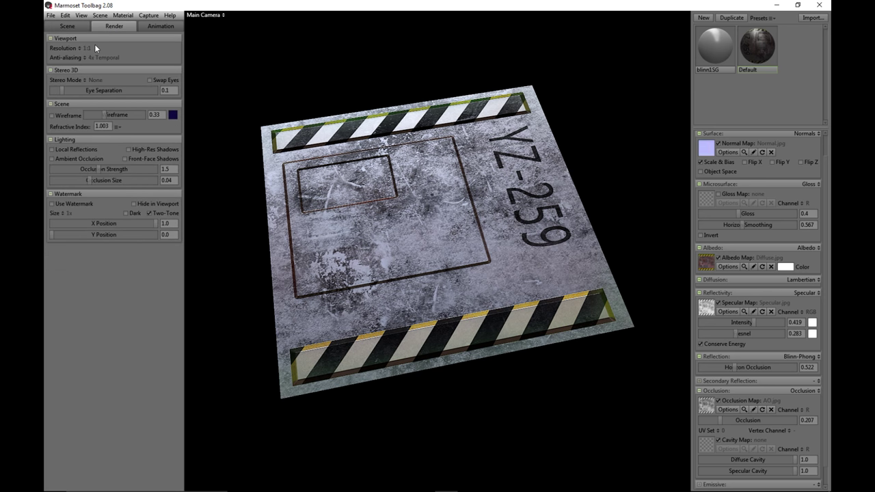
- Capture a viewport image and open its Desktop output folder in File Explorer
click(148, 16)
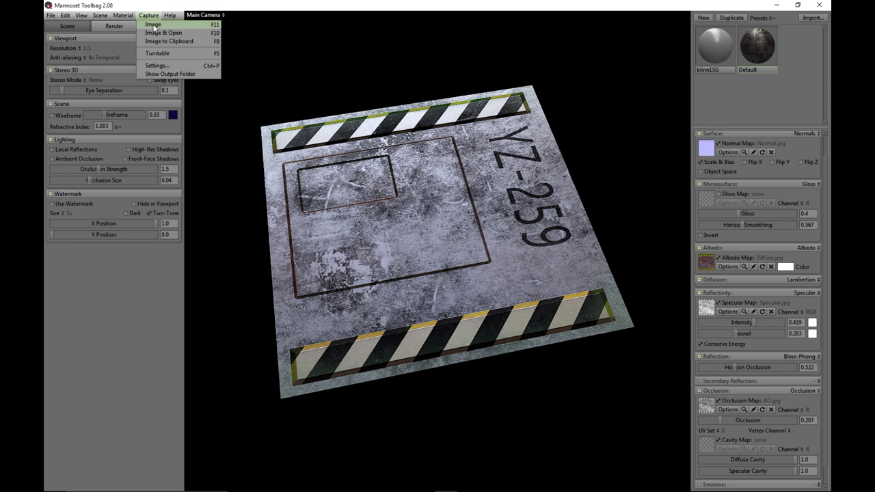
click(154, 25)
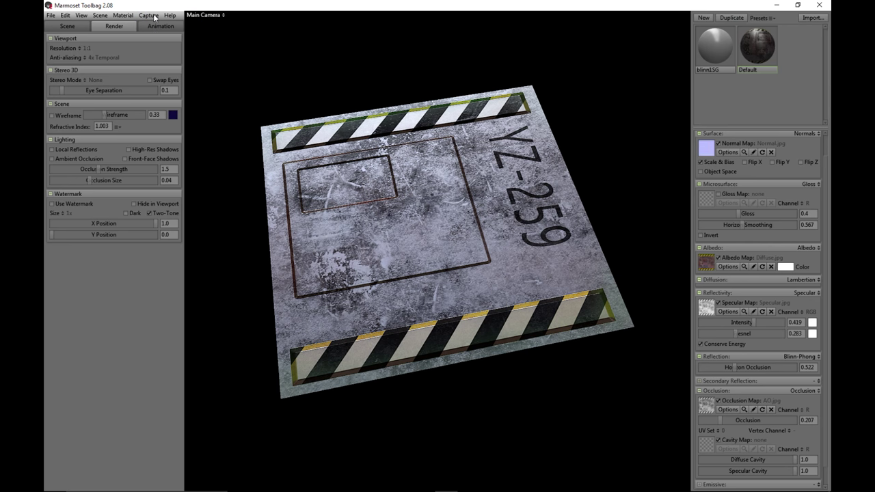
click(155, 17)
click(196, 77)
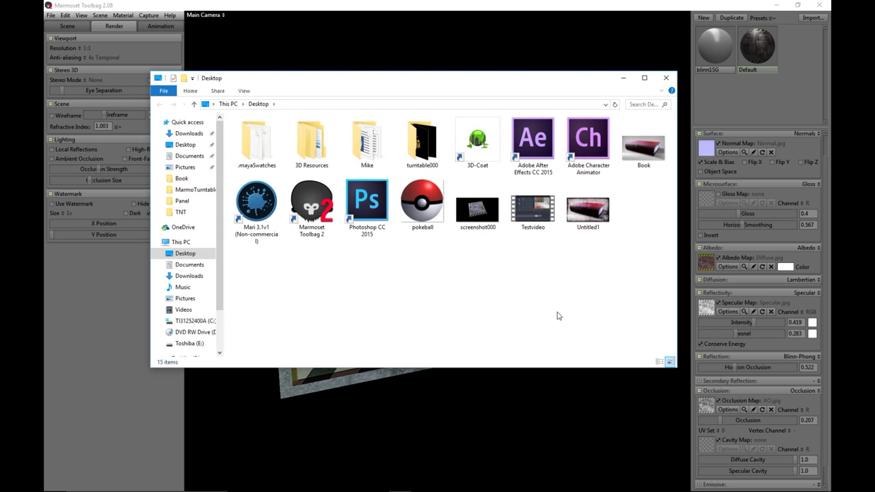
- View screenshot000 in Photos, close it, and minimize the Desktop folder window
double_click(468, 212)
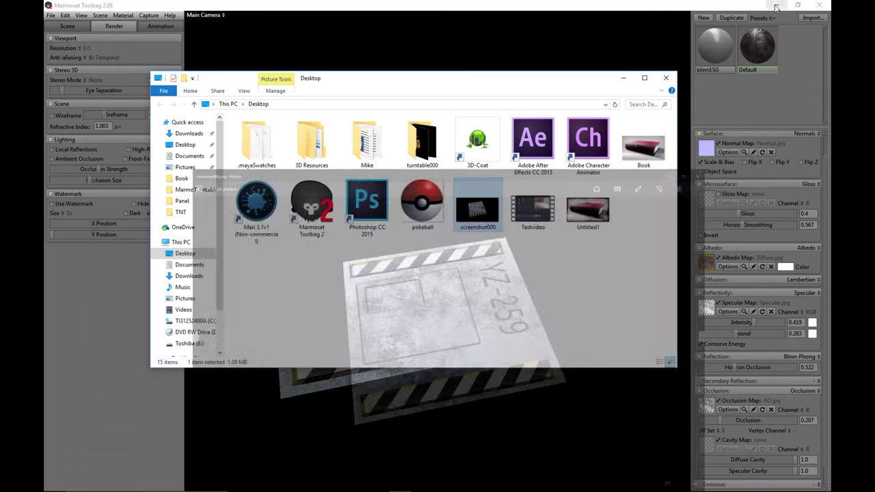
click(777, 8)
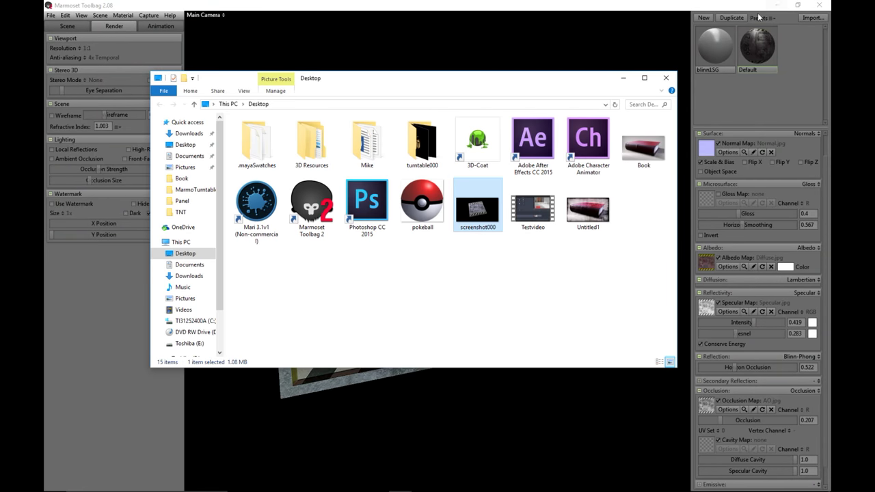
click(622, 78)
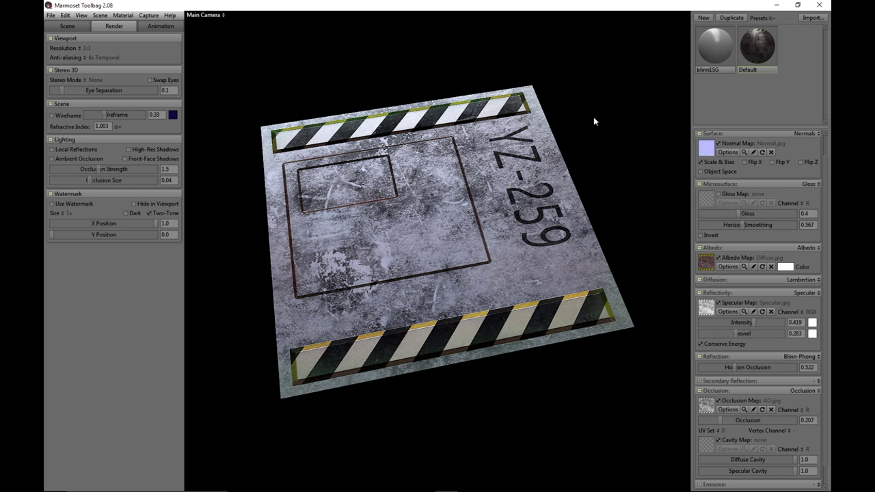
- Import PanelOBJ from Desktop > 3D Resources > TutorialVideos > Panel
key(F9)
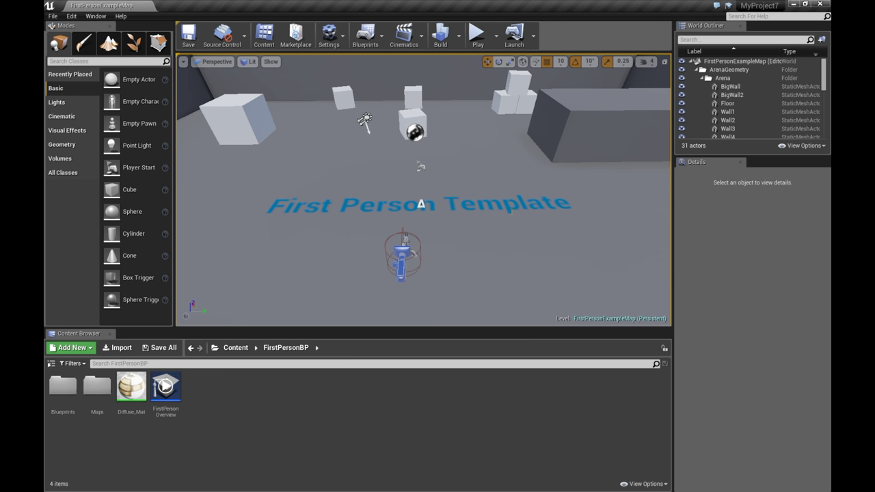
drag(422, 203, 424, 205)
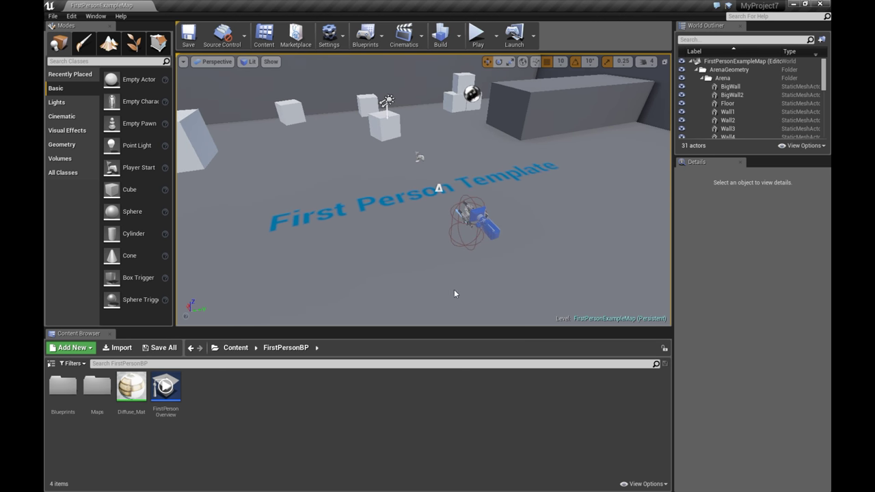
click(116, 350)
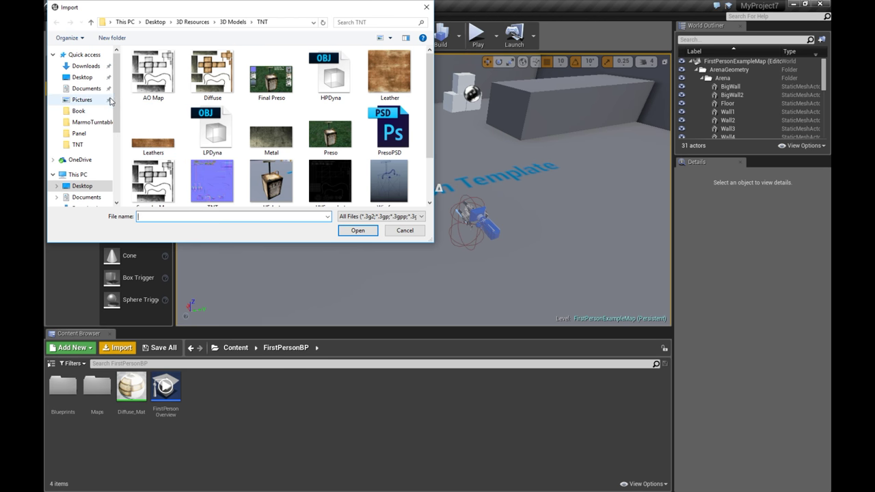
click(91, 22)
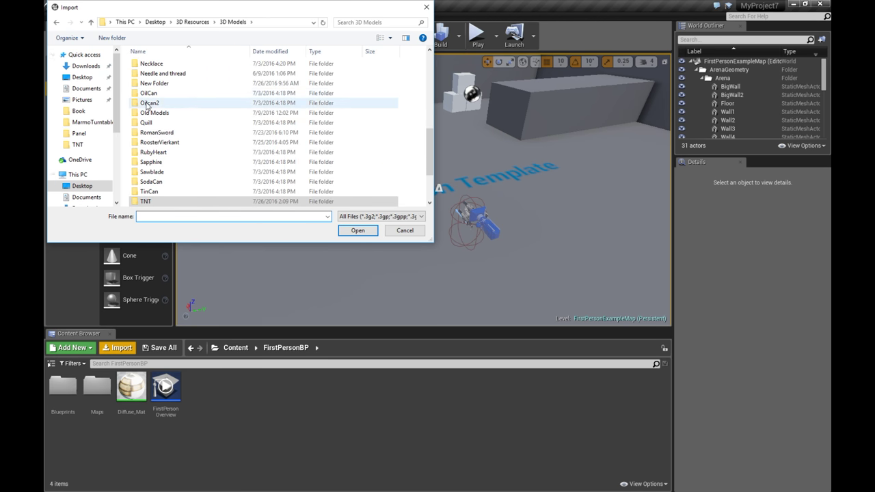
click(89, 78)
double_click(214, 82)
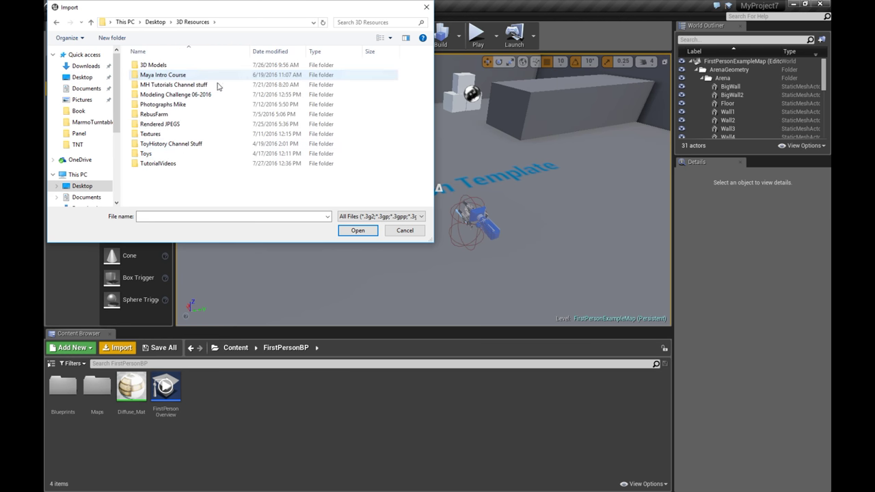
double_click(180, 166)
scroll(180, 170, down, 2)
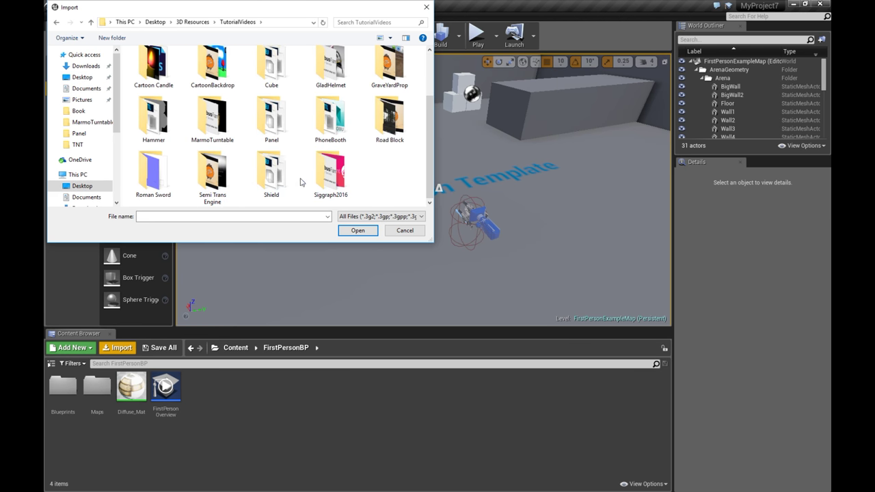
double_click(271, 123)
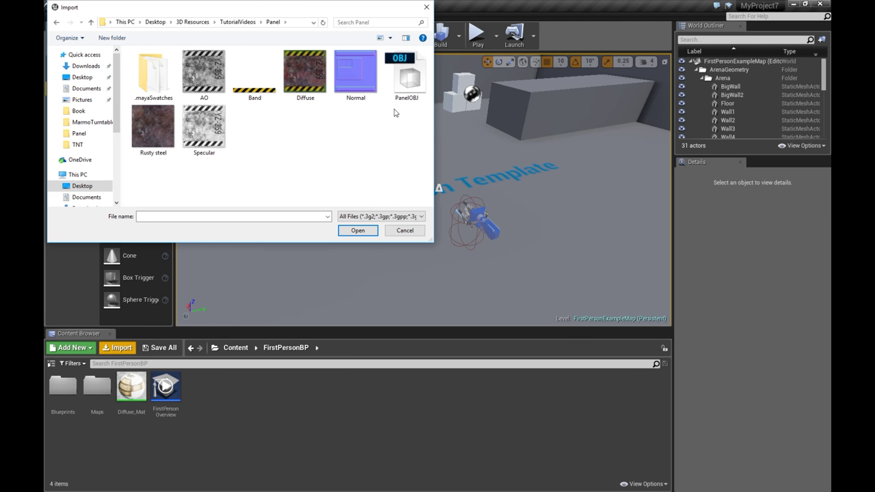
click(407, 83)
click(357, 230)
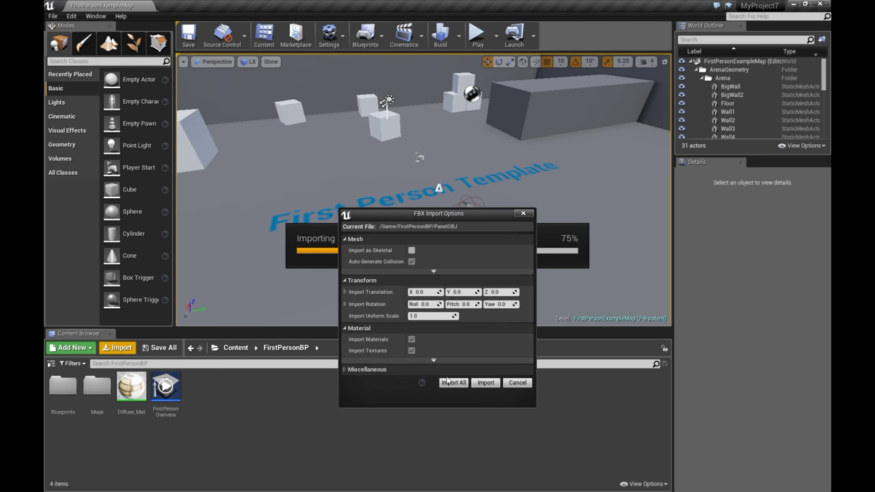
- Import PanelOBJ with all its materials and textures, dismiss the Message Log, then right-click the mesh
click(454, 383)
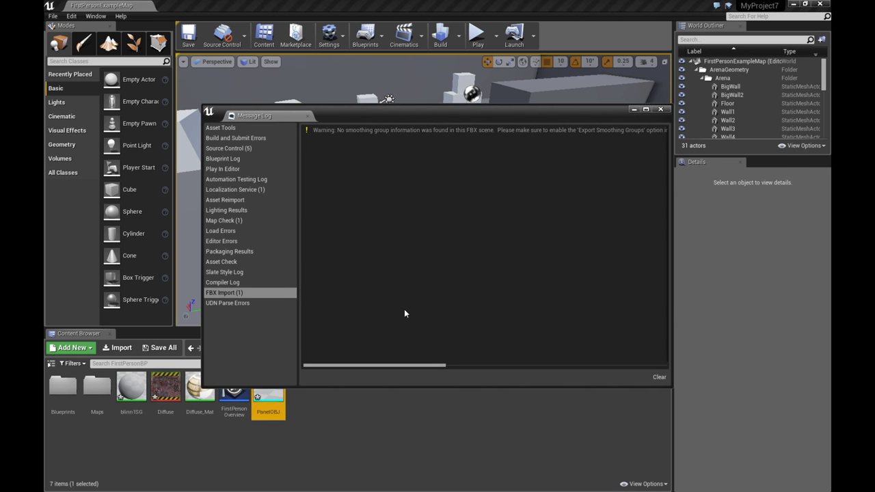
click(633, 110)
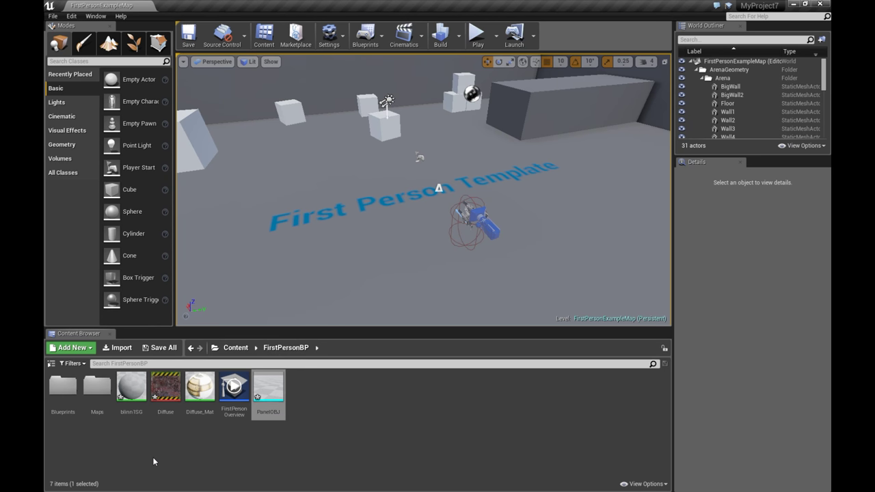
mouse_move(272, 399)
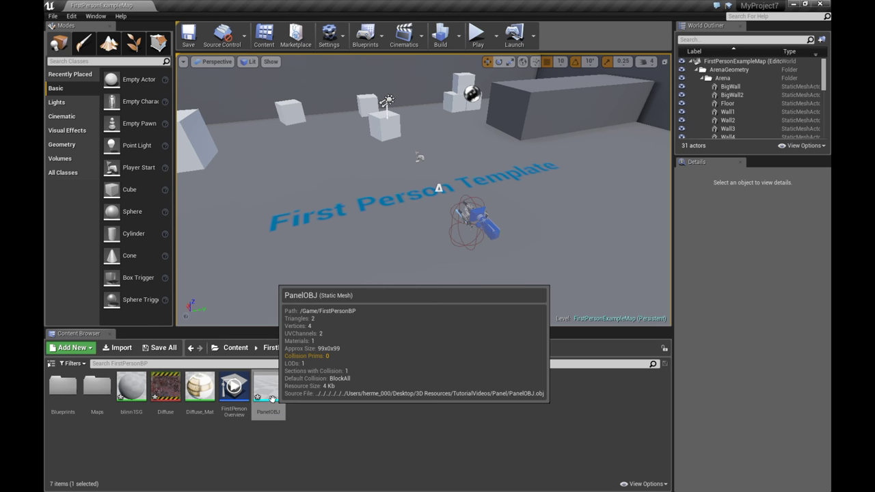
right_click(270, 399)
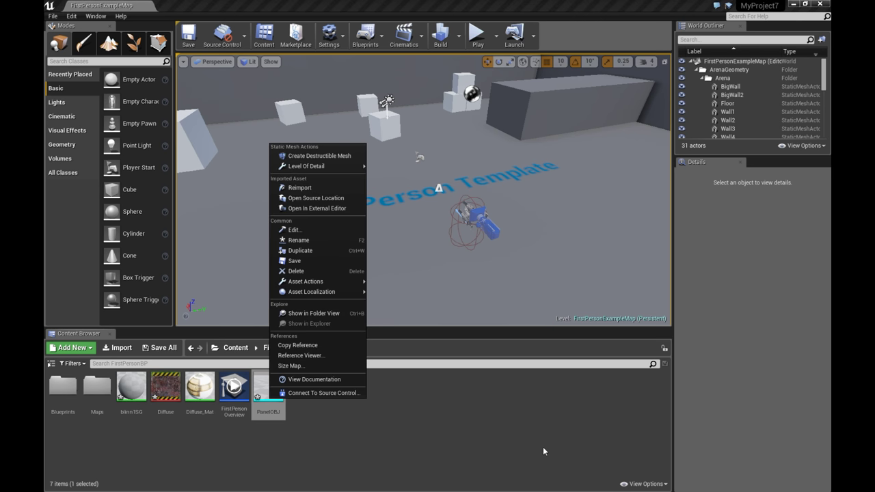
- Create Diffuse_Mat2 from the Diffuse texture and open it in the material editor beside the level
right_click(165, 388)
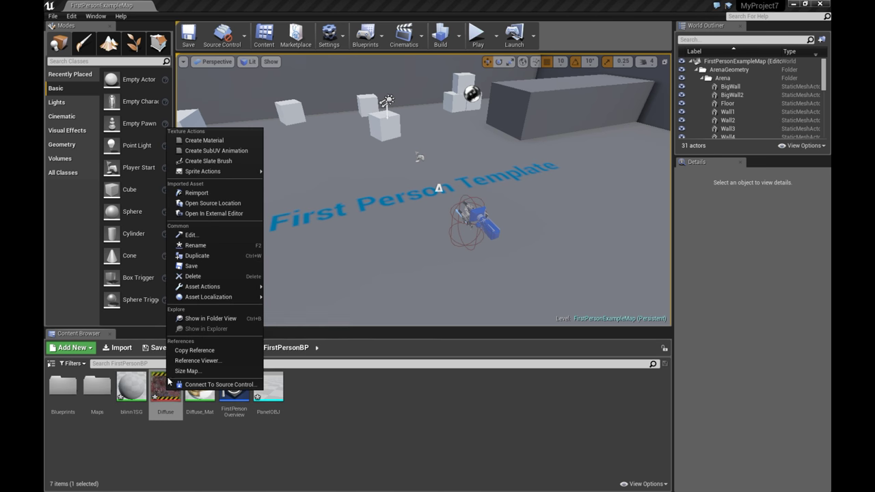
click(225, 140)
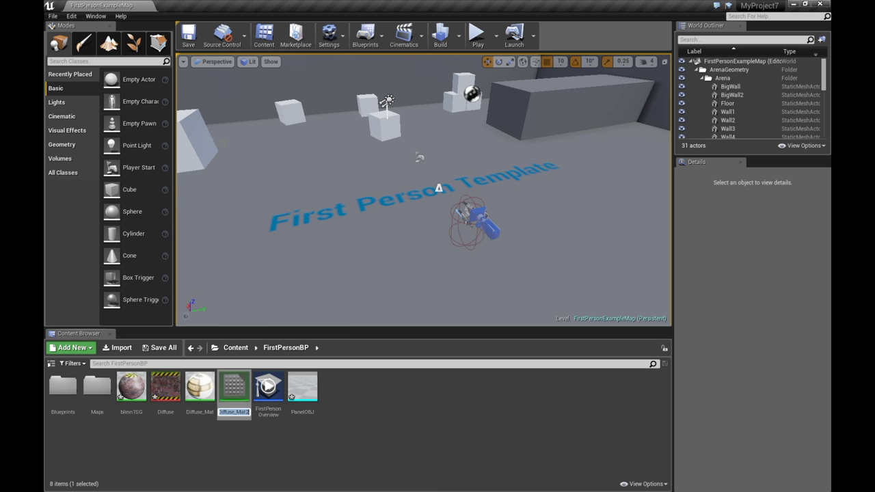
double_click(235, 391)
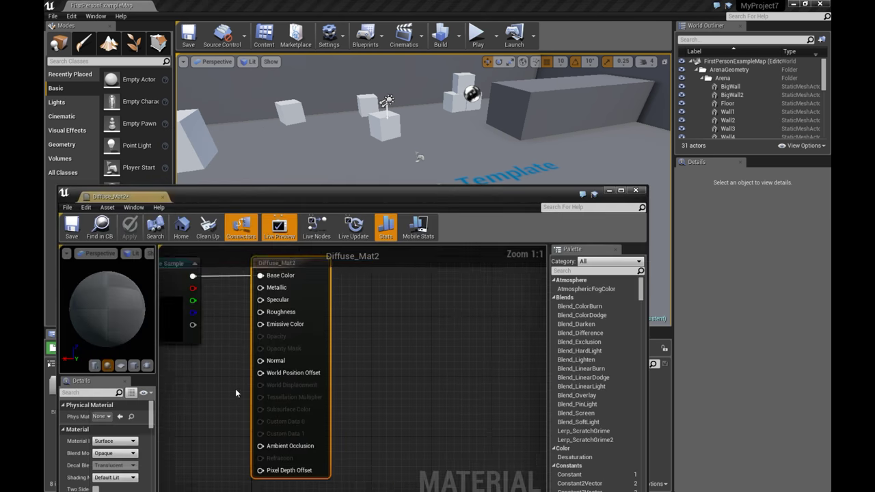
drag(345, 198, 625, 53)
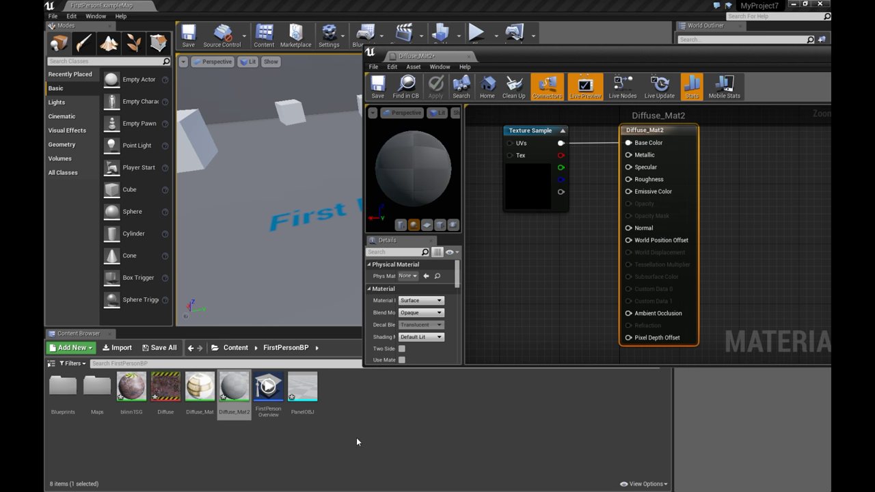
key(F9)
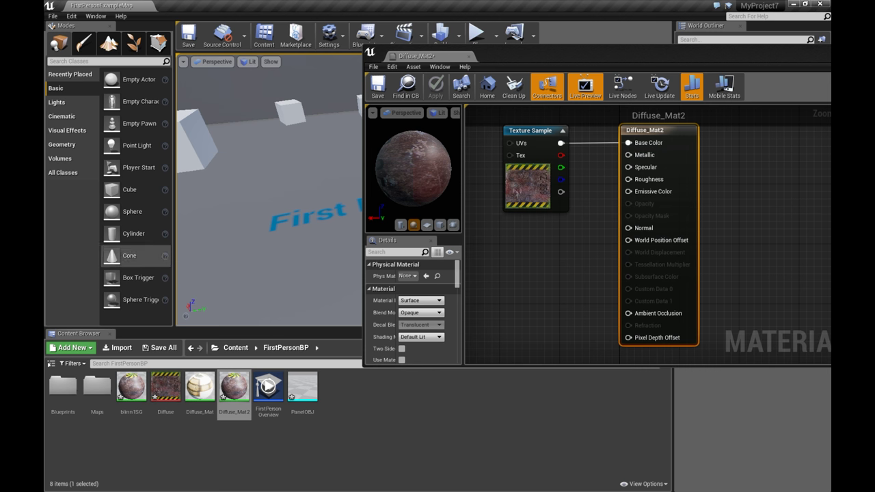
- Import the Specular, AO and Normal textures together from the Panel folder
click(122, 348)
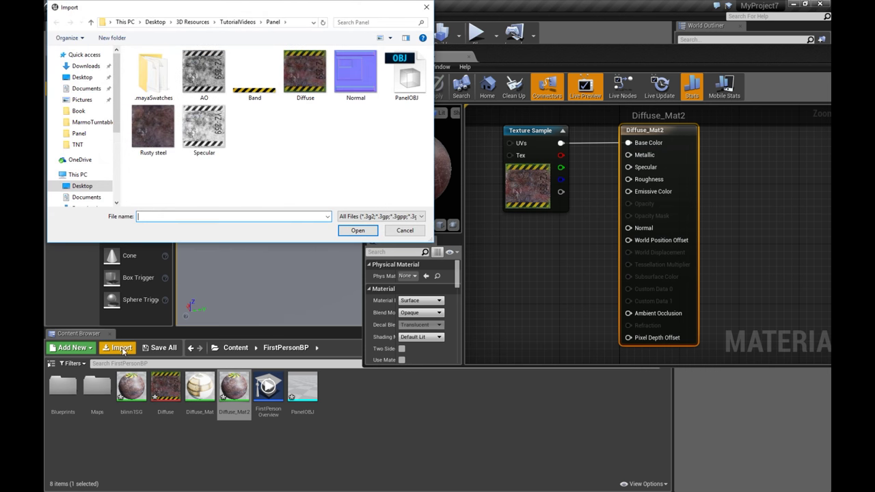
click(206, 145)
ctrl+click(196, 71)
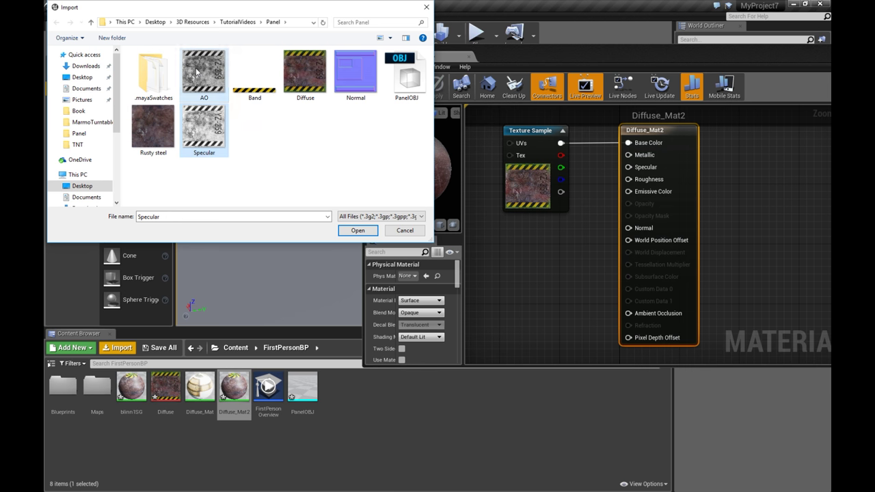
ctrl+click(365, 81)
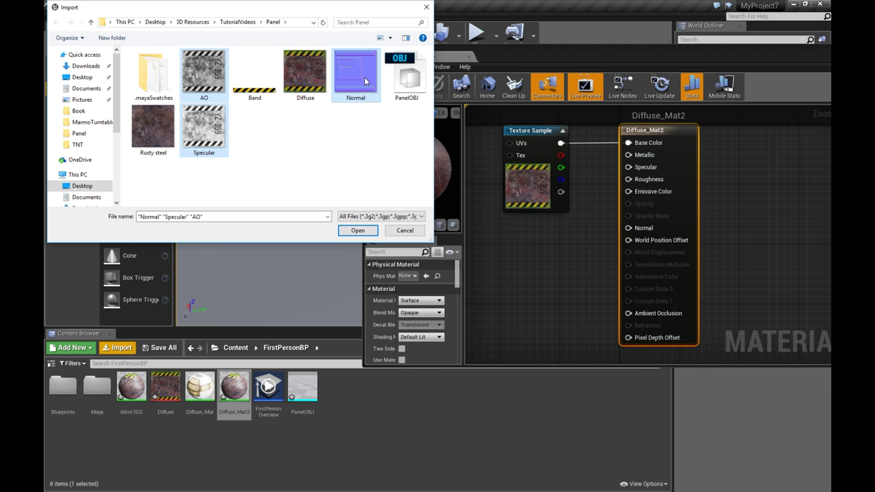
click(362, 232)
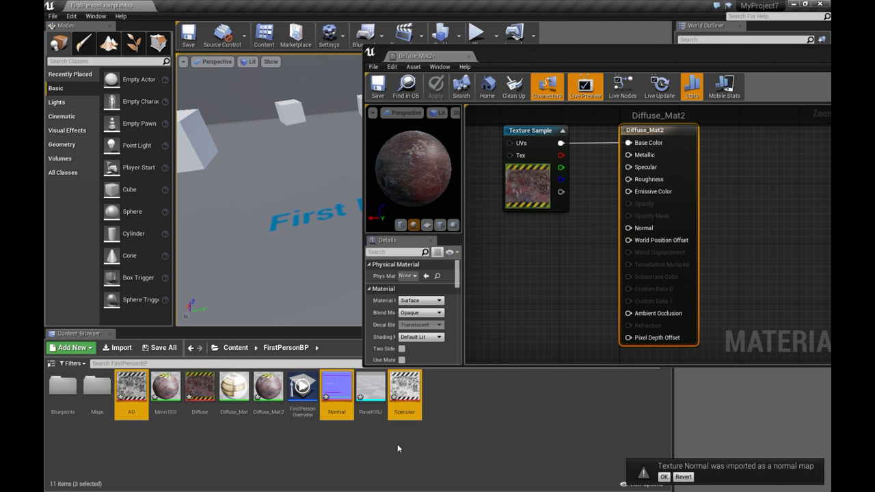
- Add the Specular, AO and Normal texture samples to the Diffuse_Mat2 graph and arrange them
drag(404, 387, 523, 282)
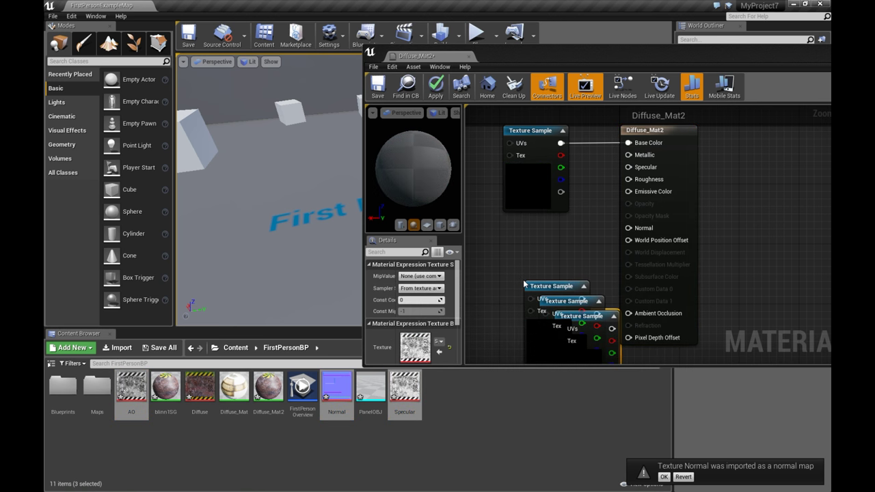
drag(523, 283, 473, 227)
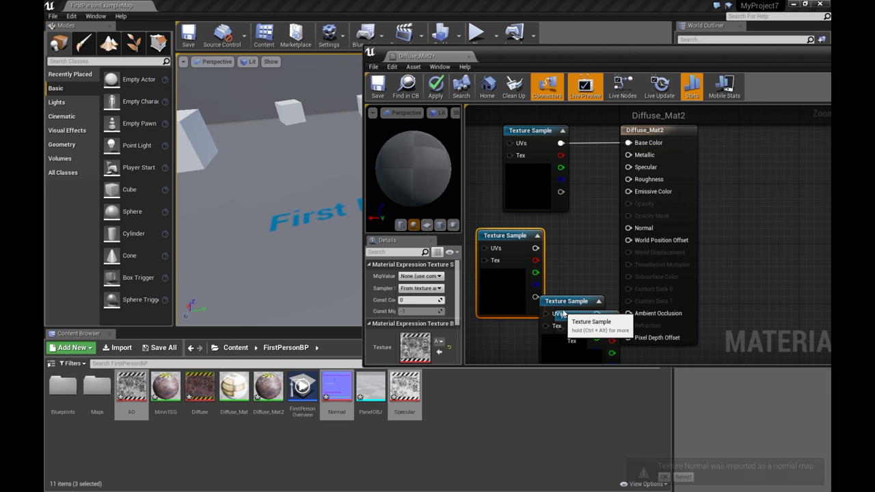
drag(557, 302, 756, 189)
drag(578, 318, 492, 340)
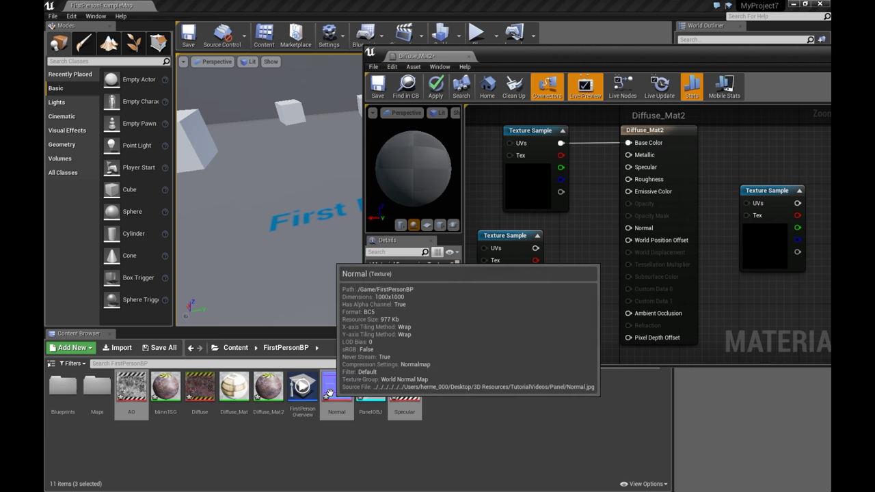
click(348, 393)
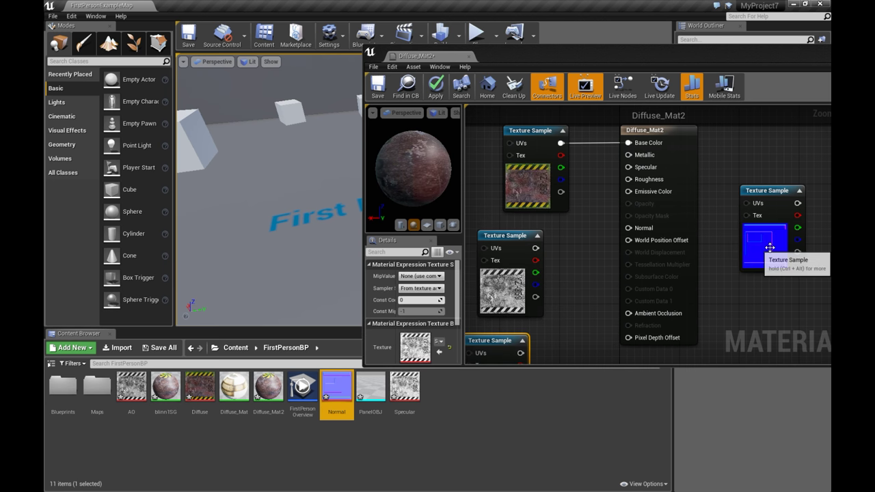
mouse_move(500, 340)
mouse_down()
mouse_move(560, 296)
mouse_move(504, 341)
mouse_up()
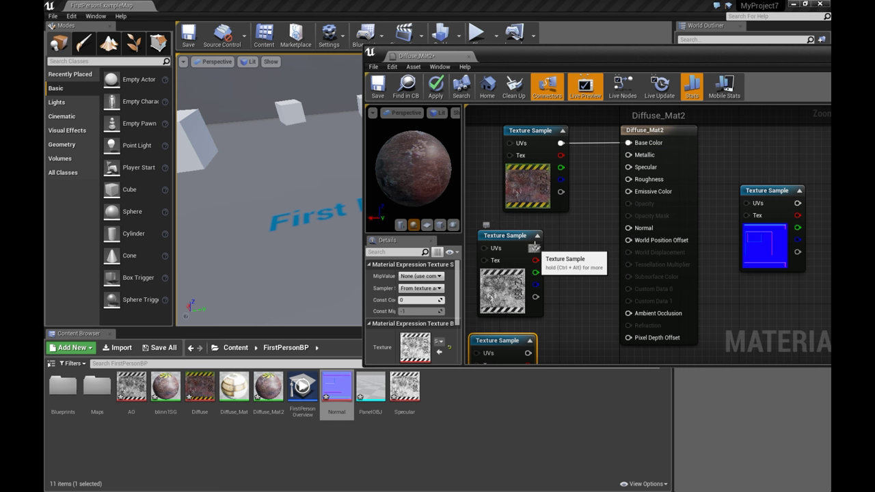
drag(534, 248, 539, 254)
mouse_move(501, 344)
mouse_down()
mouse_move(569, 270)
mouse_move(540, 309)
mouse_move(493, 337)
mouse_up()
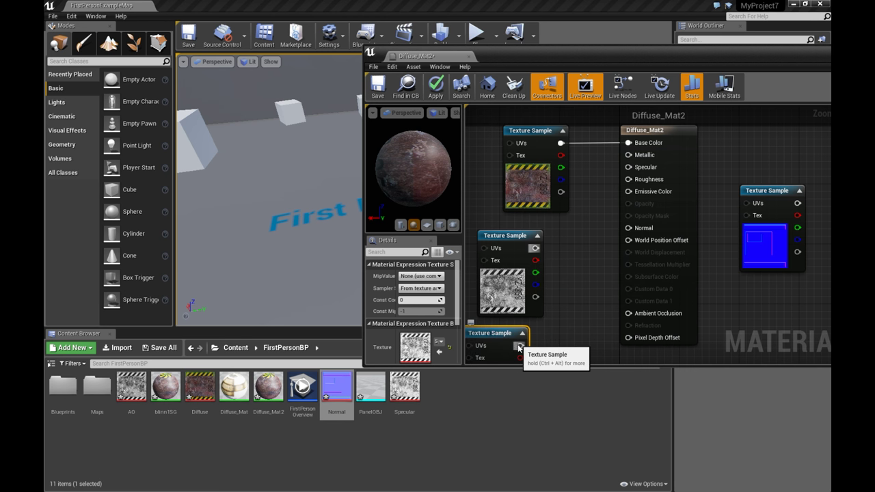
- Wire the samples into the Specular, Ambient Occlusion and Normal inputs
drag(520, 346, 629, 170)
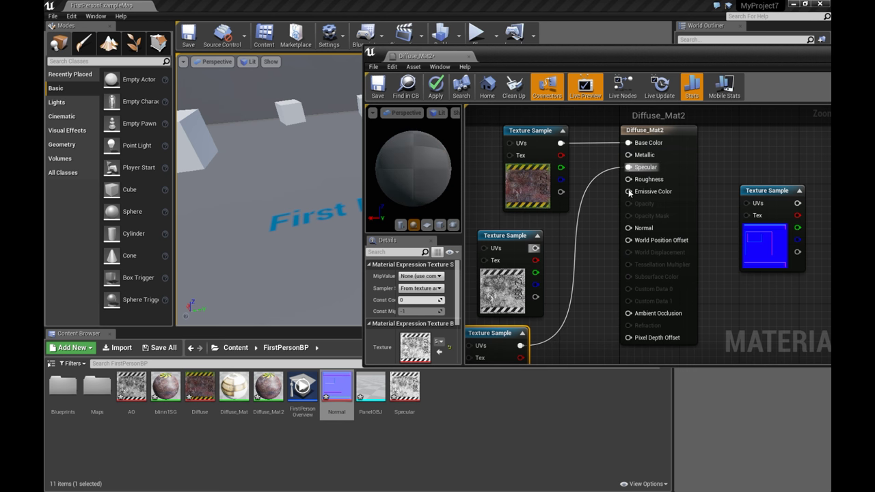
drag(535, 248, 628, 313)
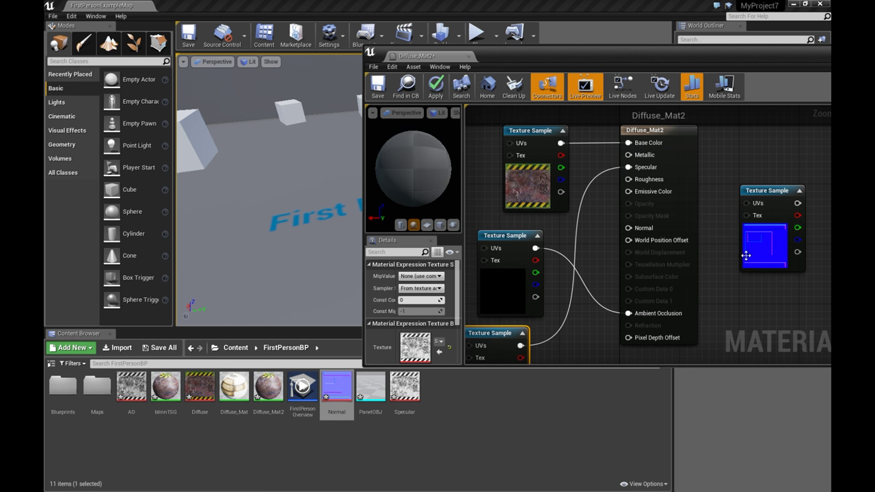
drag(797, 203, 628, 228)
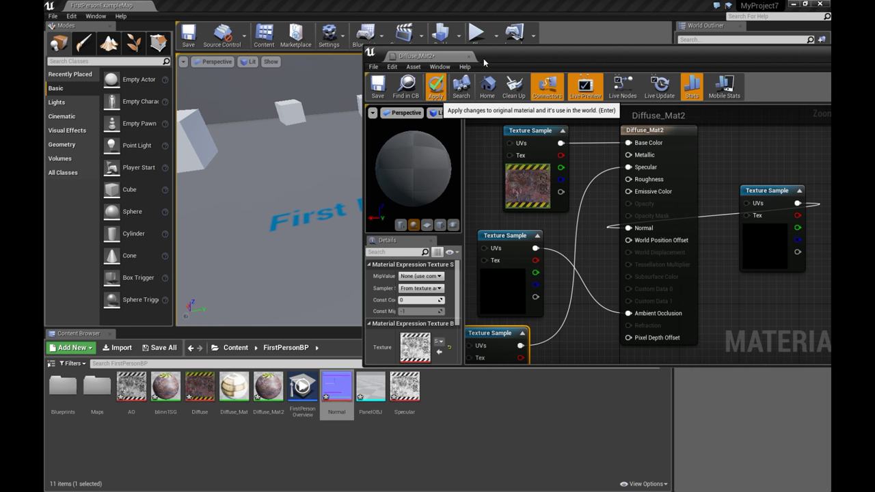
- Apply the material edits and drop the hazard-stripe material onto the arena floor mesh
key(Return)
drag(499, 59, 760, 102)
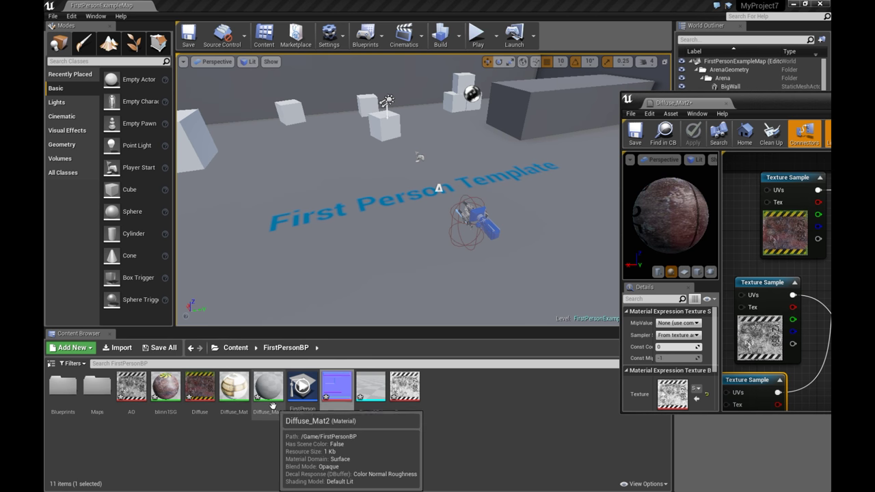
click(168, 409)
key(F9)
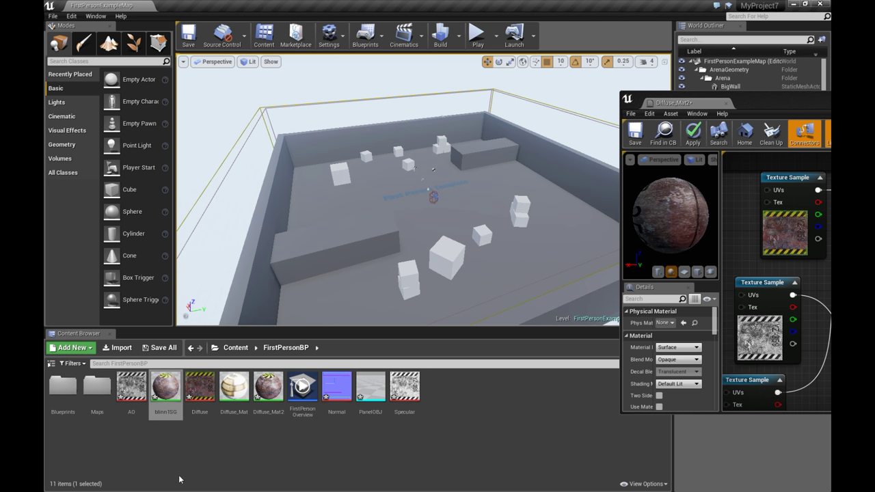
drag(163, 394, 395, 217)
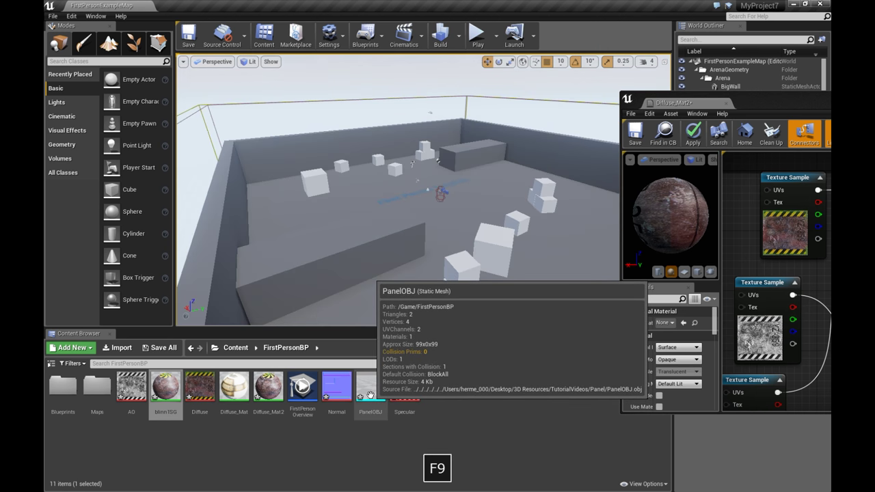
- Place a PanelOBJ panel in the level, frame it, and apply blinn1SG to it
click(372, 387)
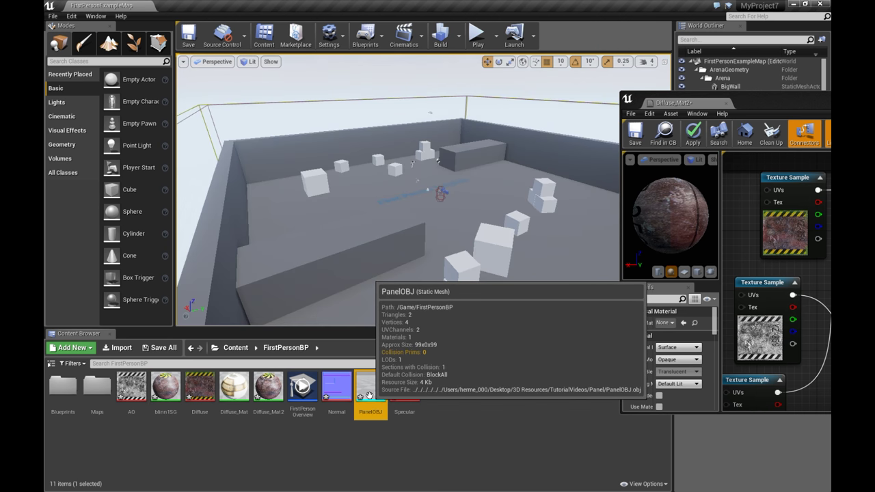
drag(374, 389, 422, 131)
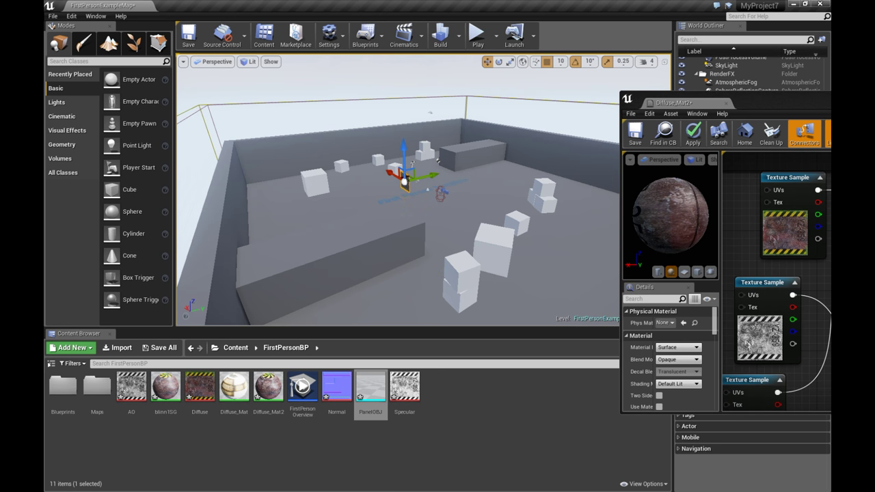
key(f)
drag(390, 226, 465, 227)
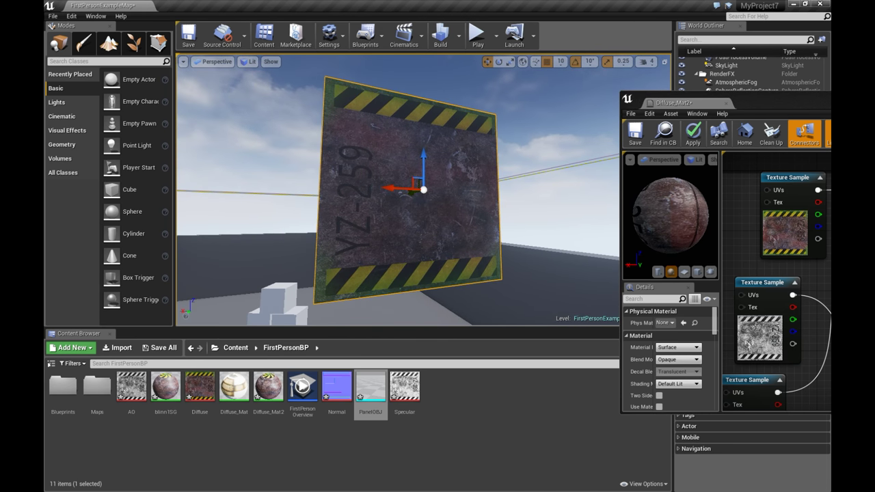
mouse_move(320, 276)
mouse_down()
mouse_move(301, 277)
mouse_move(325, 277)
mouse_up()
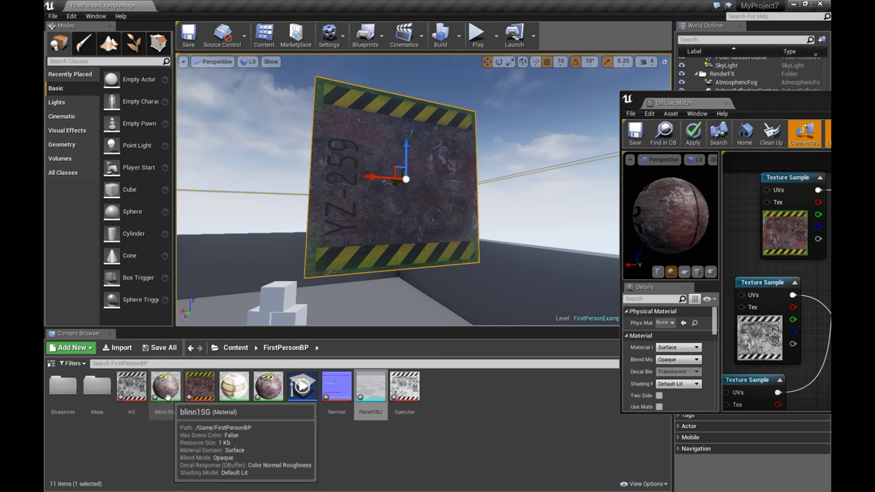
drag(167, 394, 360, 217)
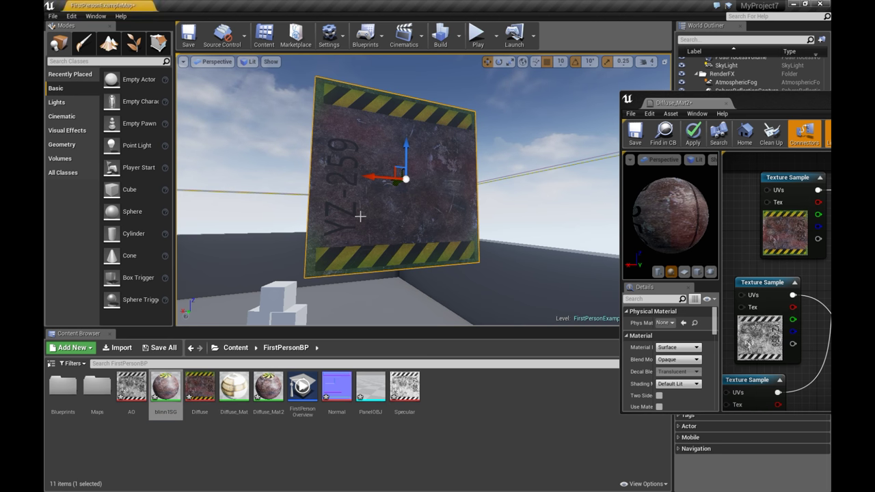
drag(234, 284, 241, 273)
- Apply Diffuse_Mat2 to the checker panel plane and scale it up
key(F9)
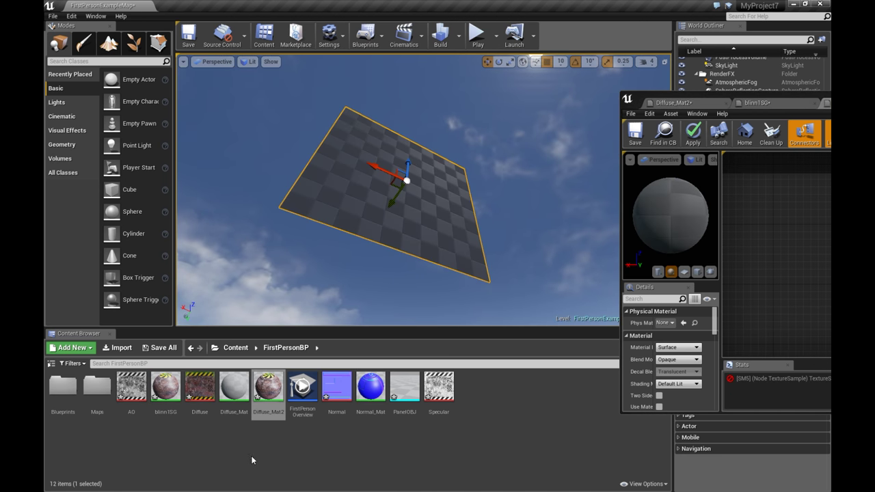
drag(268, 394, 363, 229)
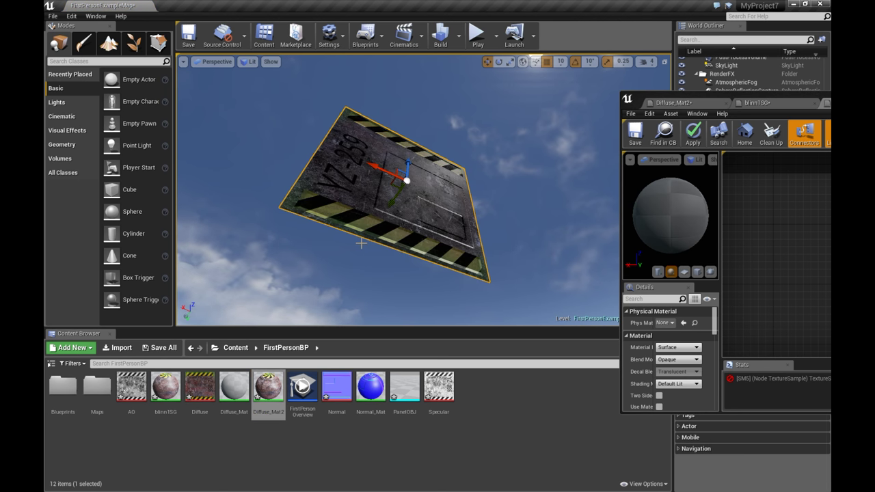
drag(363, 228, 406, 224)
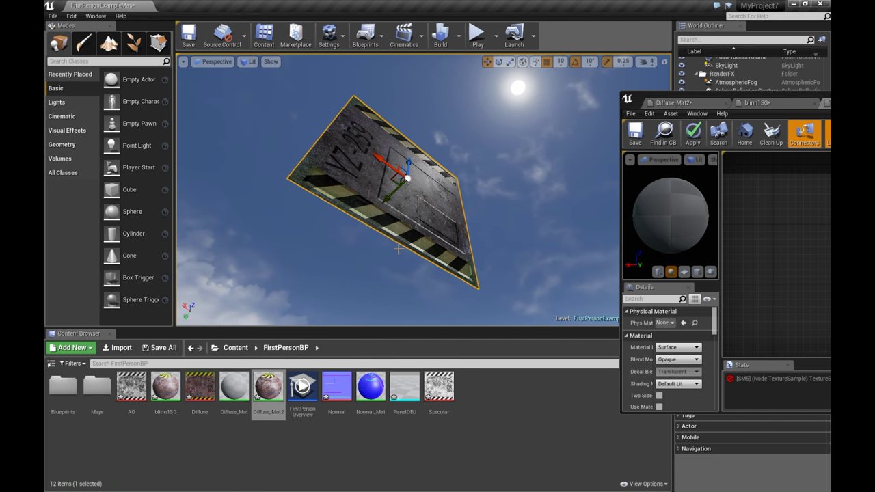
key(r)
drag(400, 167, 520, 188)
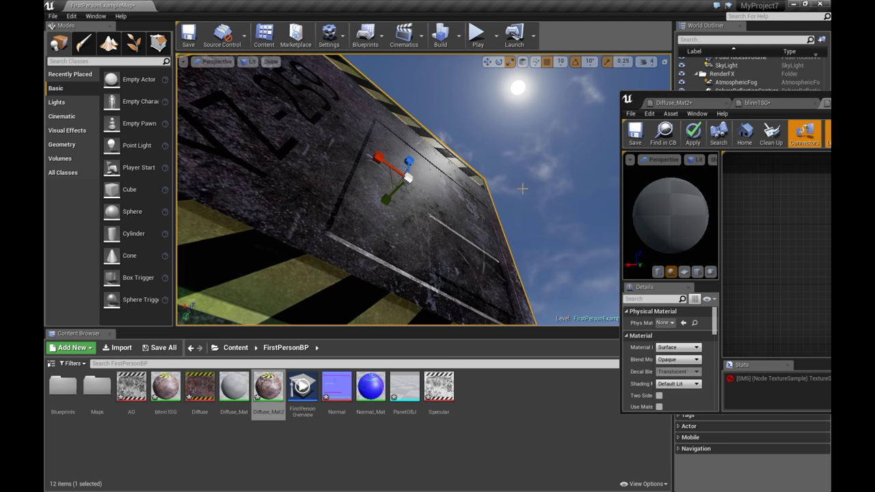
key(f)
drag(518, 192, 489, 185)
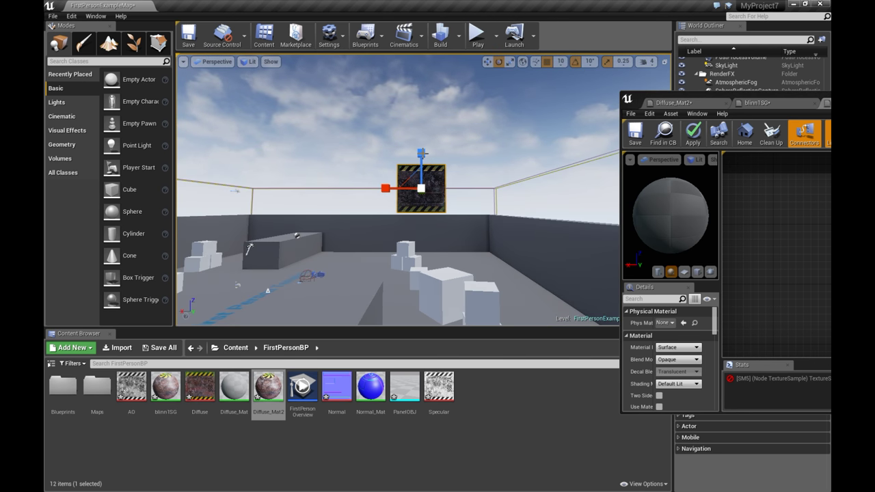
- Lower, enlarge, slide left and rotate the panel upright onto the floor
key(e)
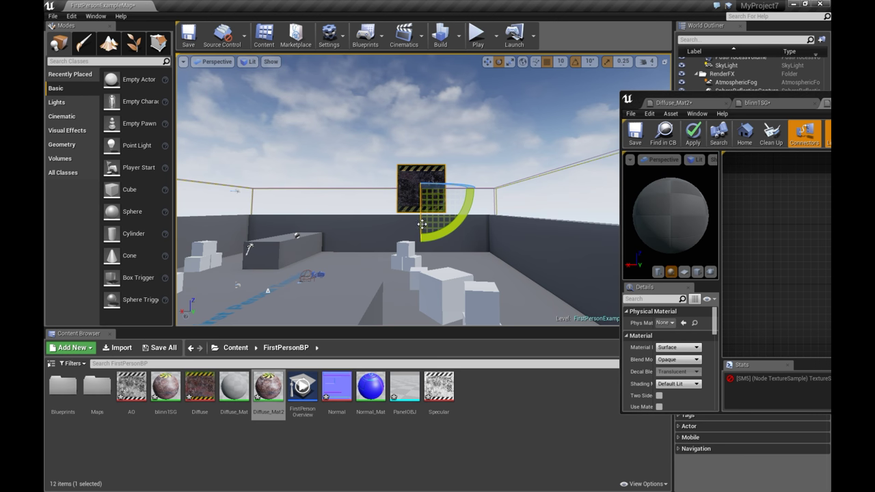
key(w)
drag(417, 152, 417, 246)
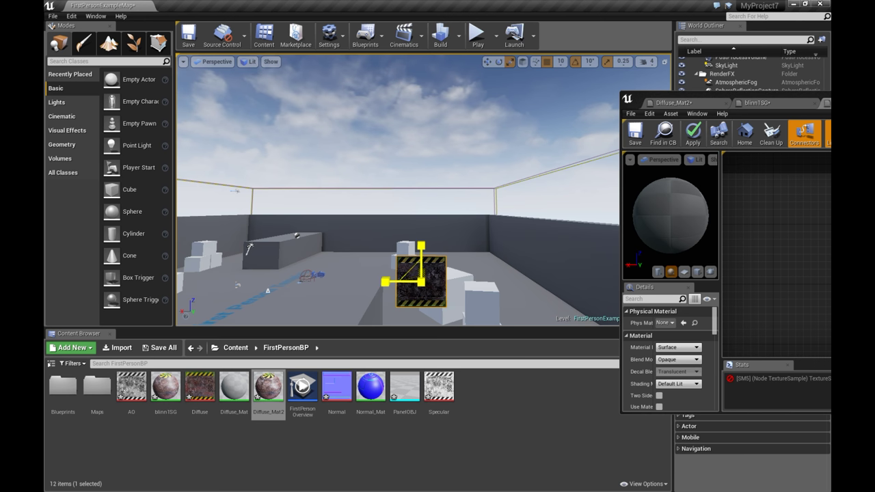
drag(421, 282, 456, 259)
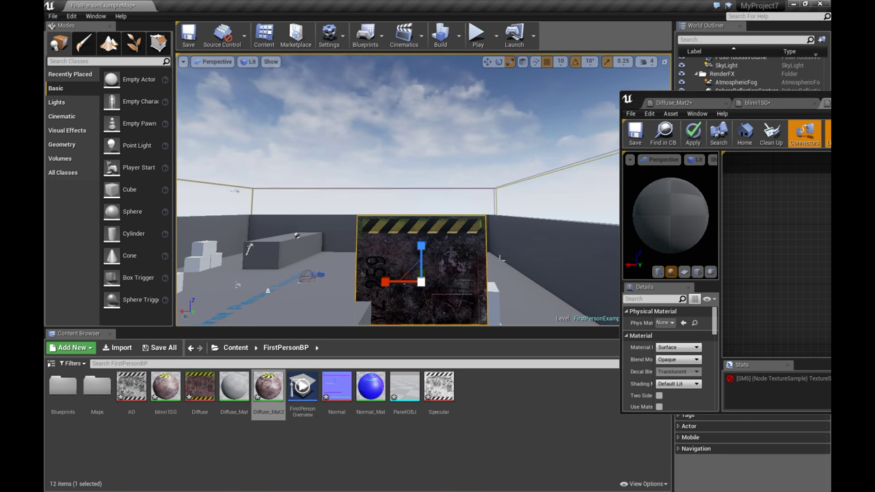
key(w)
drag(421, 244, 424, 229)
drag(385, 266, 272, 257)
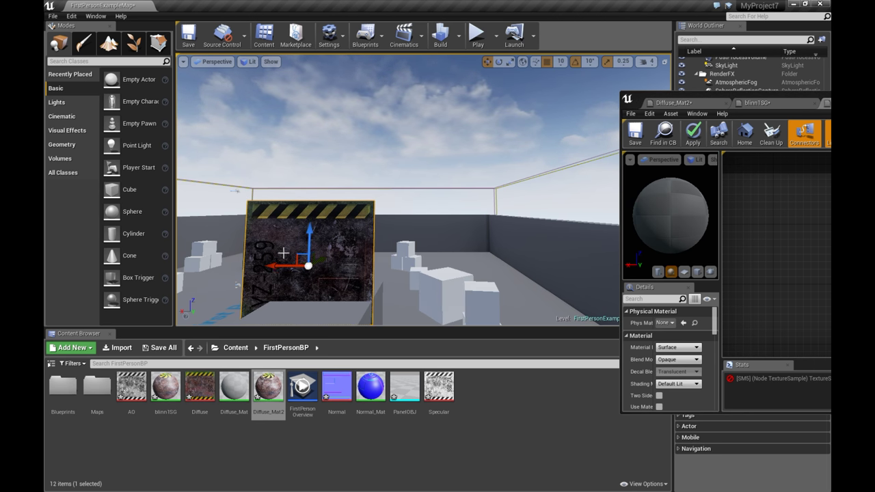
key(e)
drag(330, 220, 340, 176)
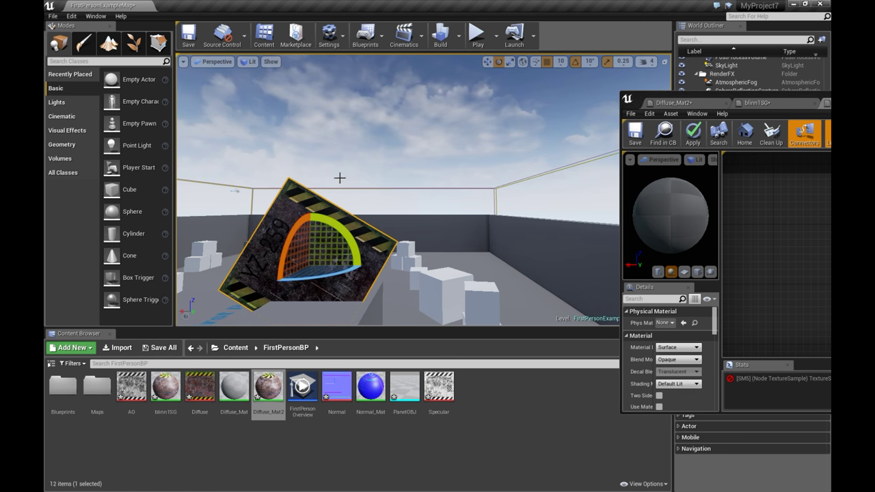
drag(328, 220, 318, 186)
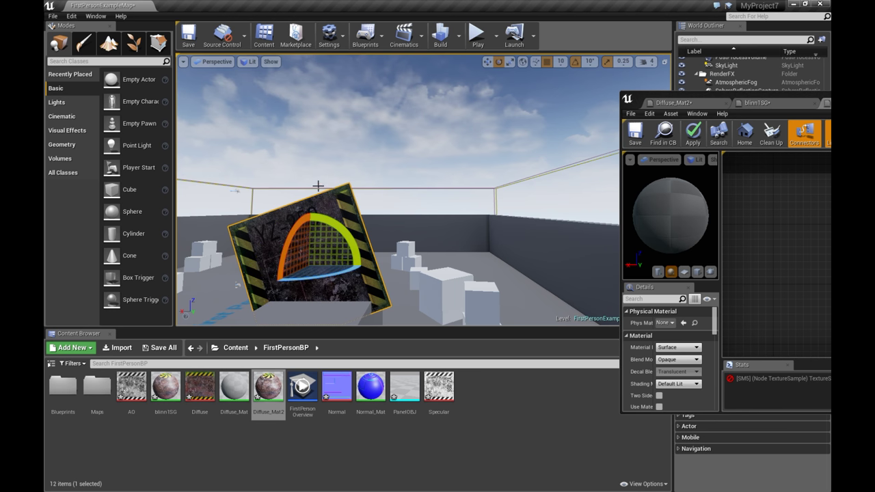
drag(323, 219, 340, 198)
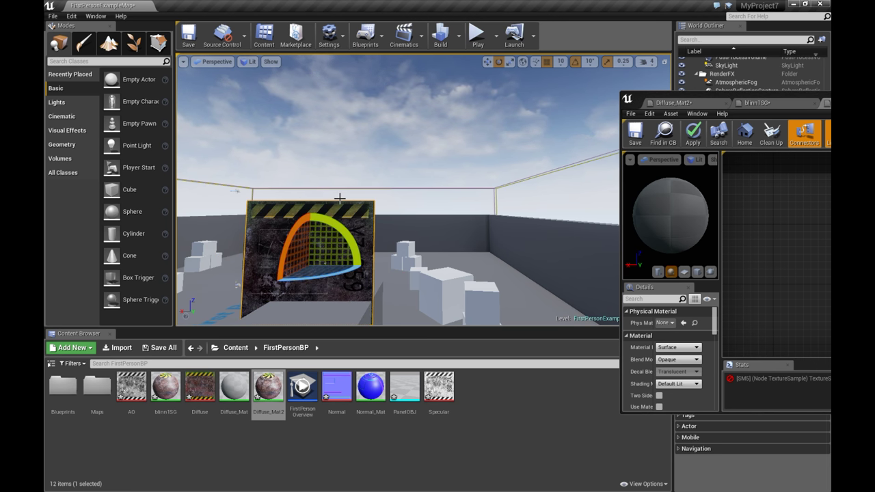
- Push the panel back, switch to local space and Alt-drag a duplicate to its right
key(w)
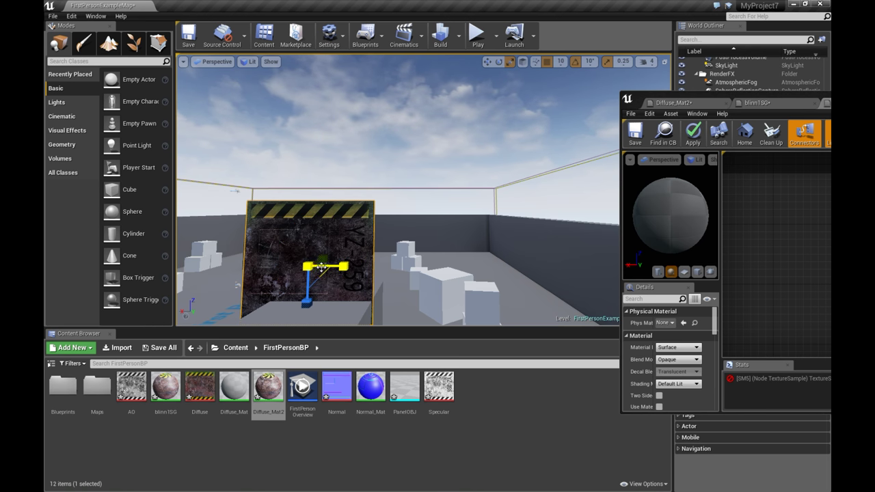
mouse_move(310, 267)
mouse_down()
mouse_move(309, 287)
mouse_move(294, 266)
mouse_up()
drag(231, 223, 261, 217)
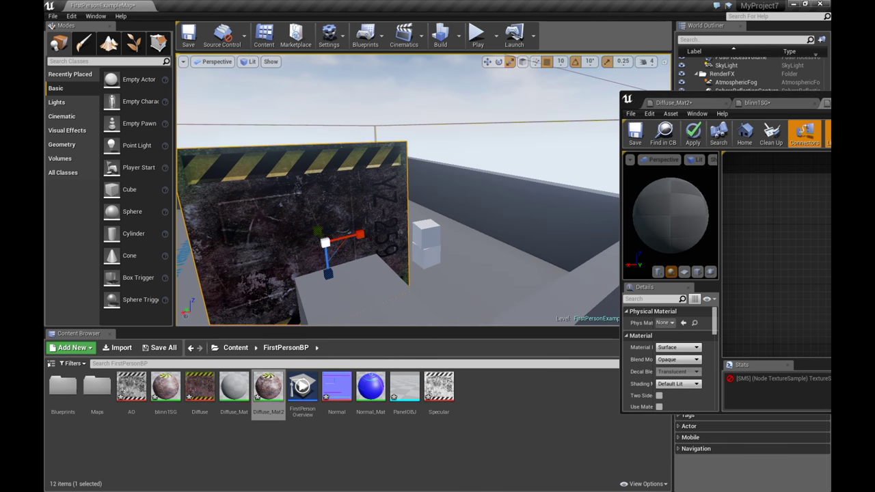
key(ctrl+grave)
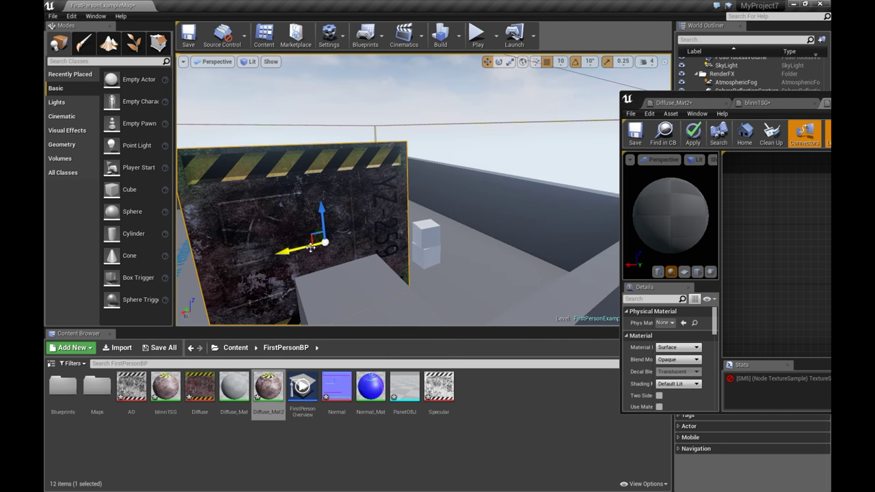
drag(301, 248, 410, 288)
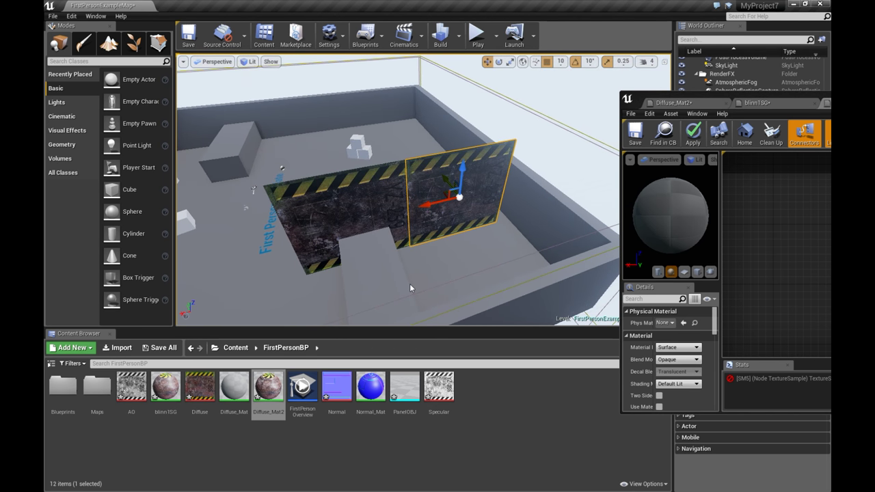
click(351, 194)
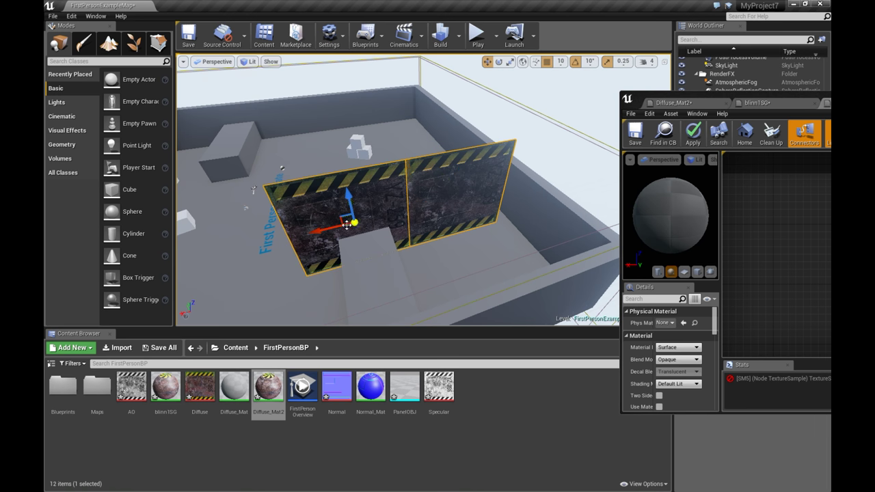
drag(340, 234, 179, 249)
scroll(190, 232, down, 3)
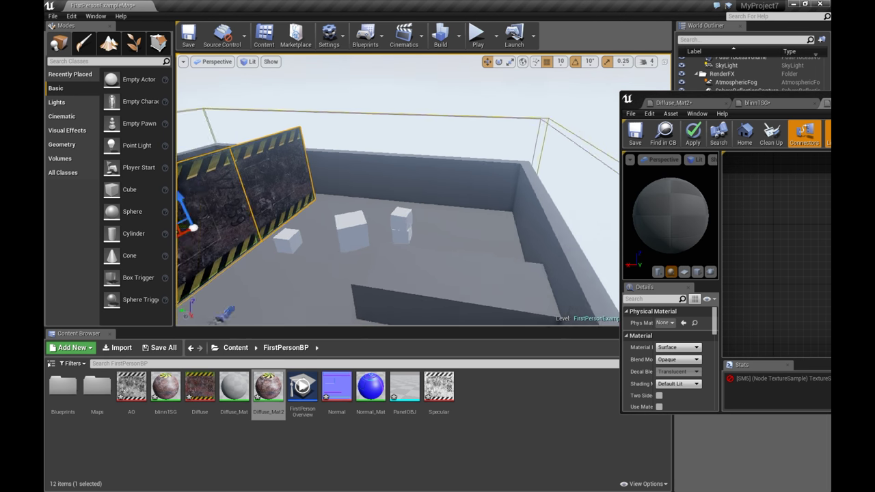
scroll(186, 241, down, 1)
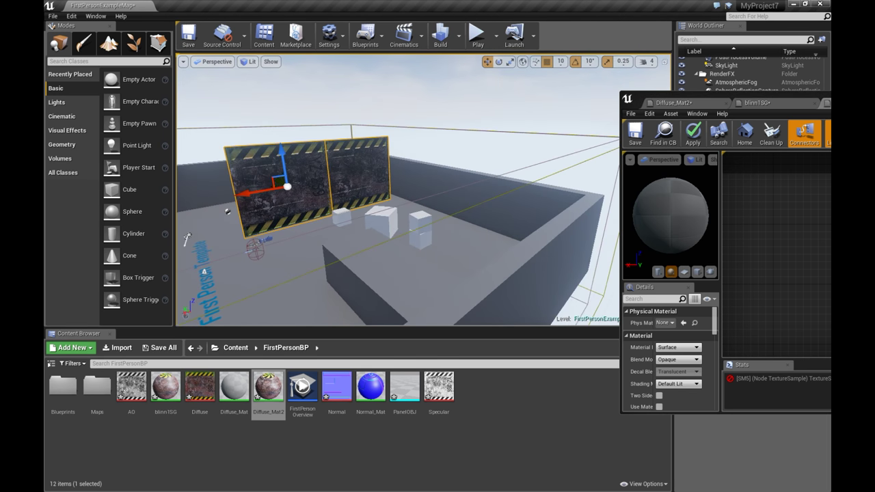
- Start Play mode, walk forward with W, then strafe left along the panel wall
click(477, 38)
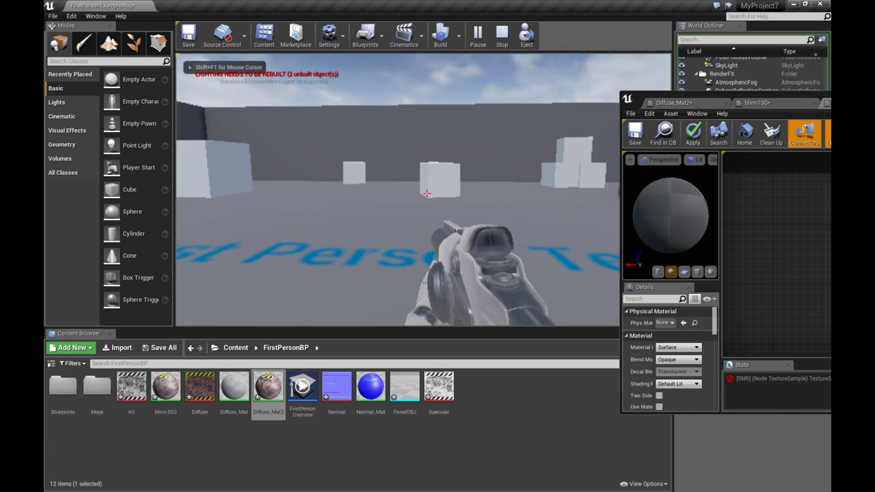
key(w)
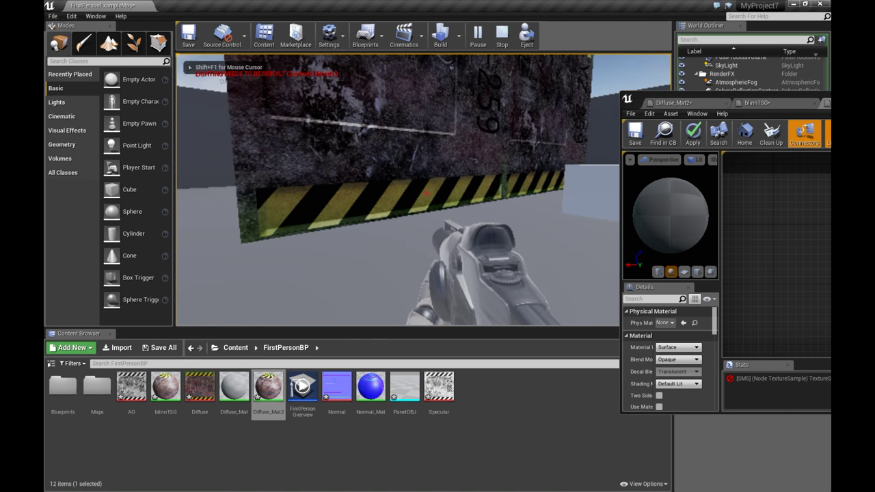
key(w)
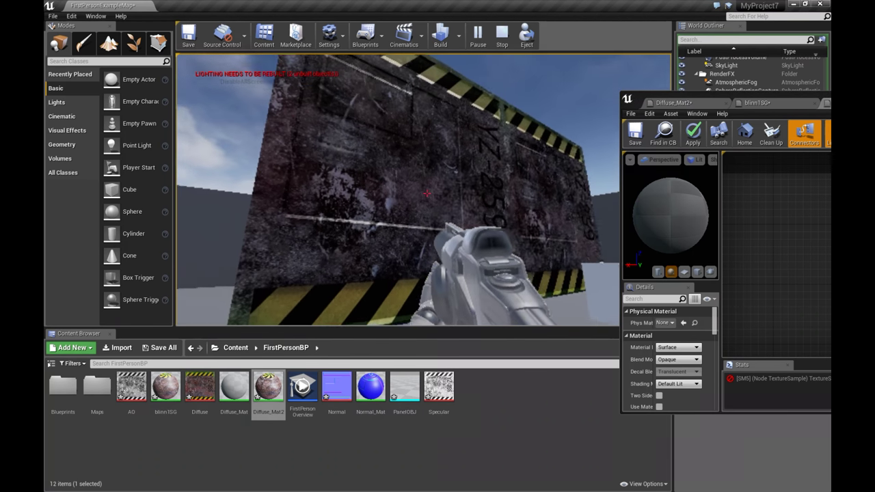
key(w)
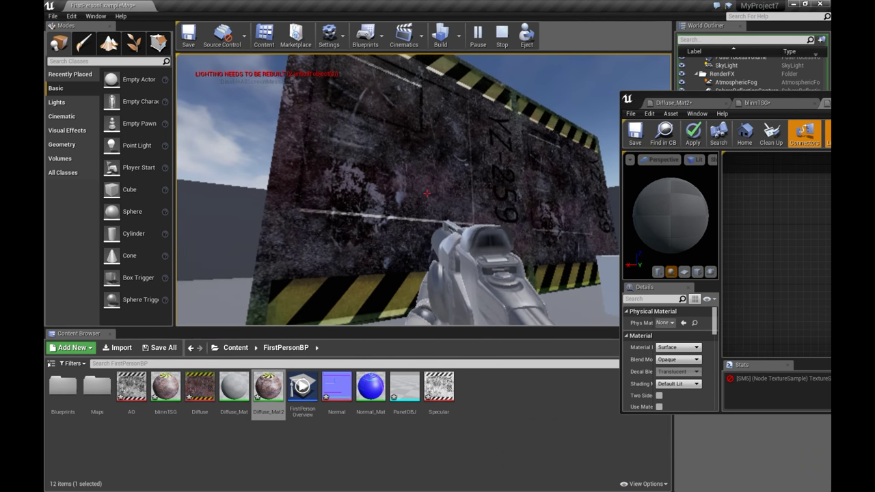
key(w)
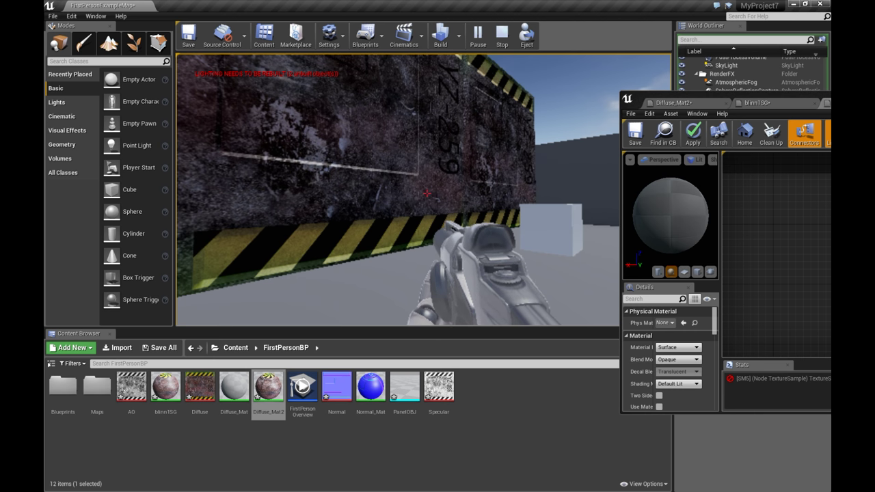
key(a)
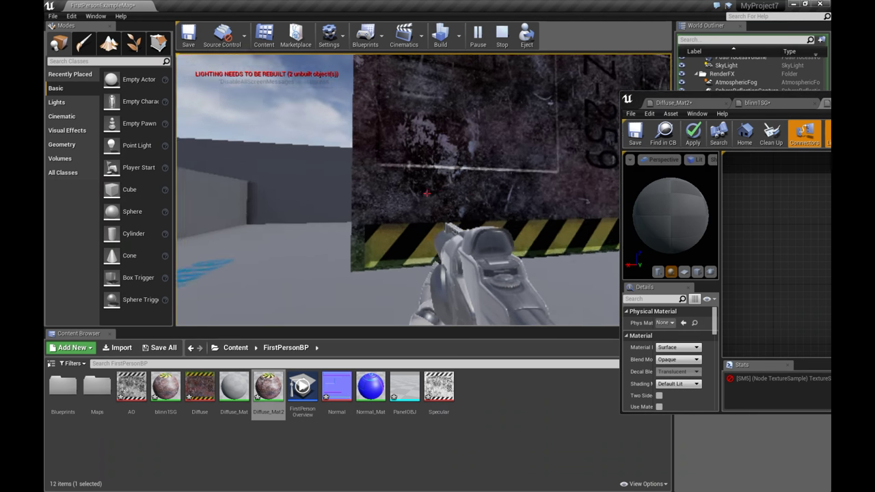